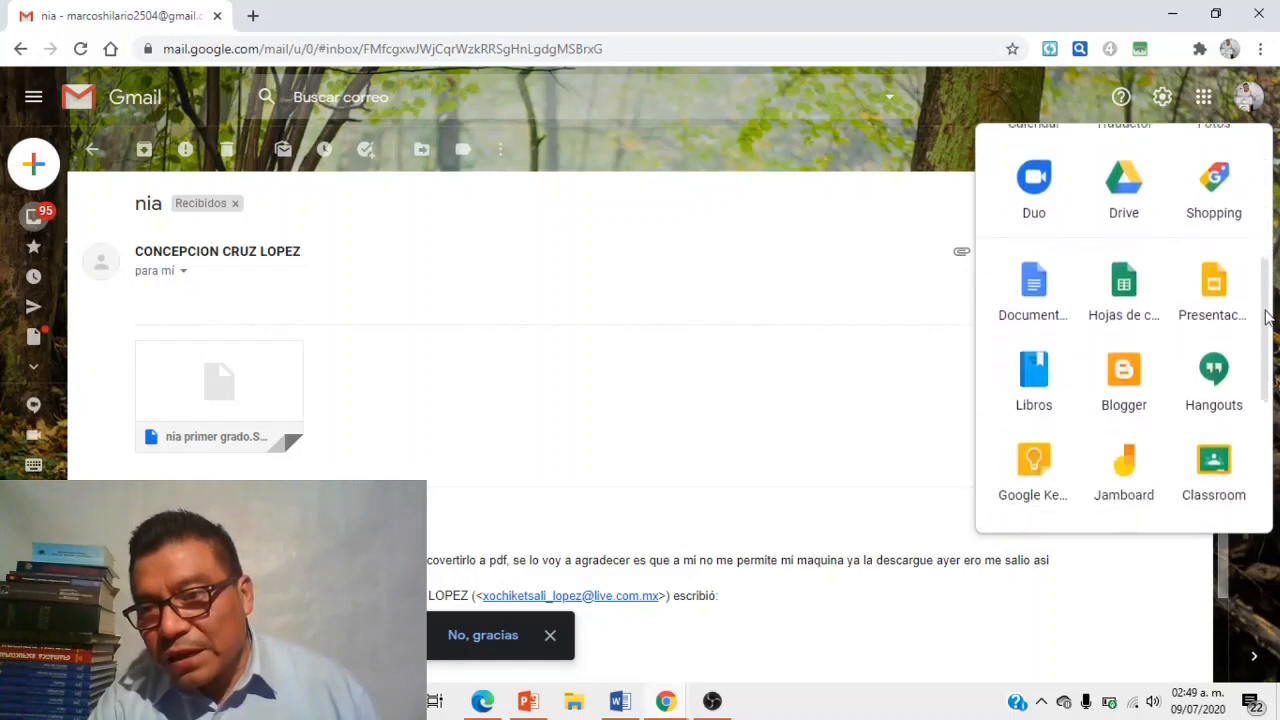
- Scroll the Gmail Google apps panel down until the Classroom icon is visible
scroll(1270, 255, "up", 2)
scroll(1270, 248, "up", 2)
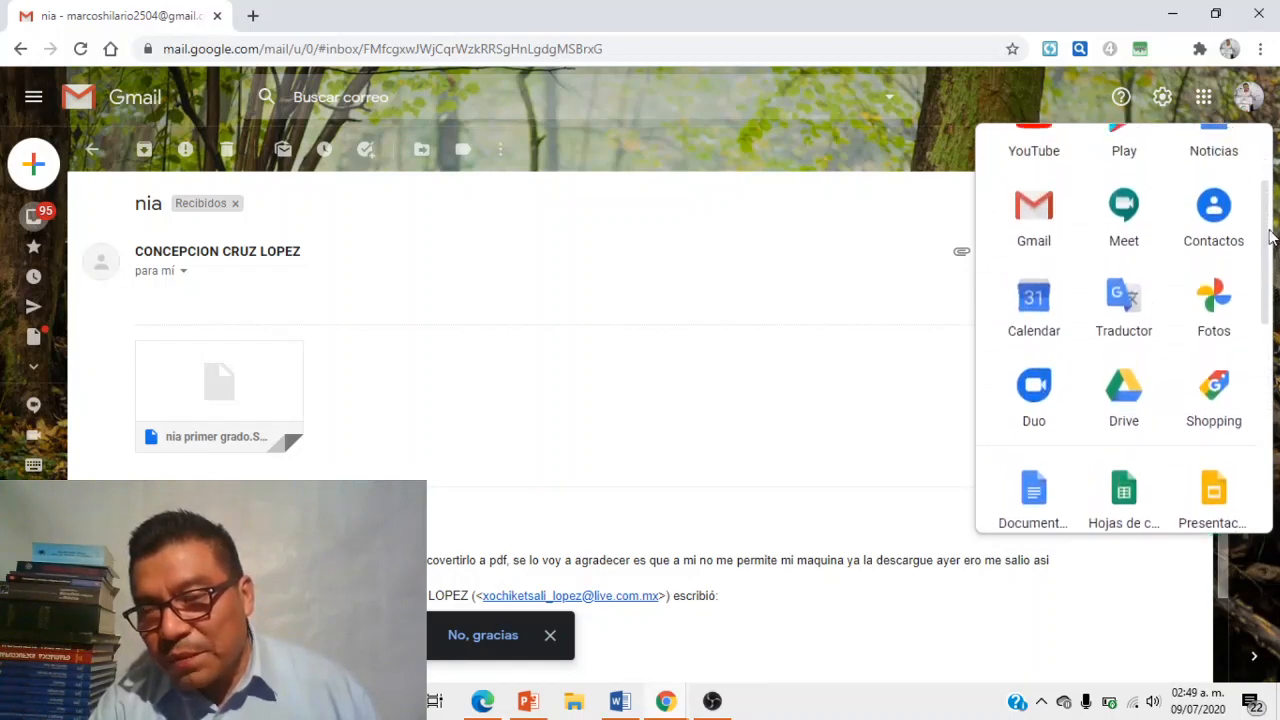
scroll(1266, 237, "down", 1)
scroll(1266, 237, "down", 2)
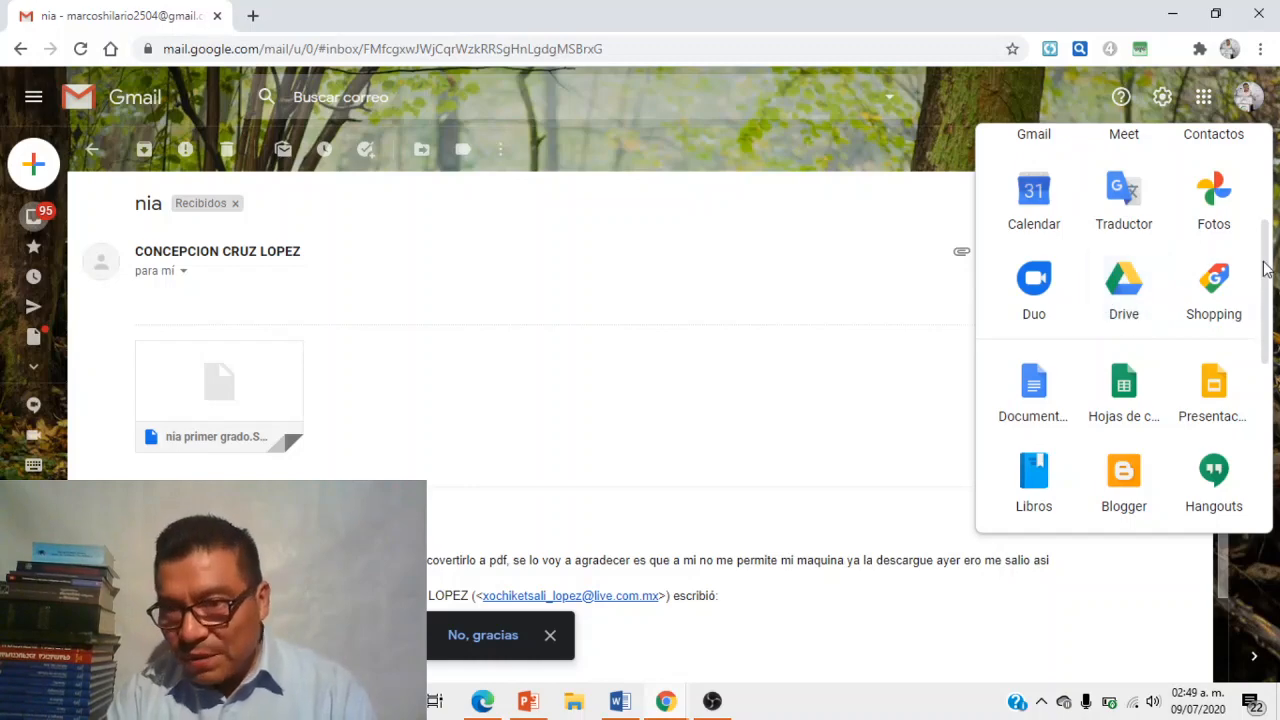
scroll(1265, 280, "down", 1)
left_click_drag(1265, 280, 1267, 328)
- Launch Google Classroom and enter the C. NATURALES class
left_click(1211, 413)
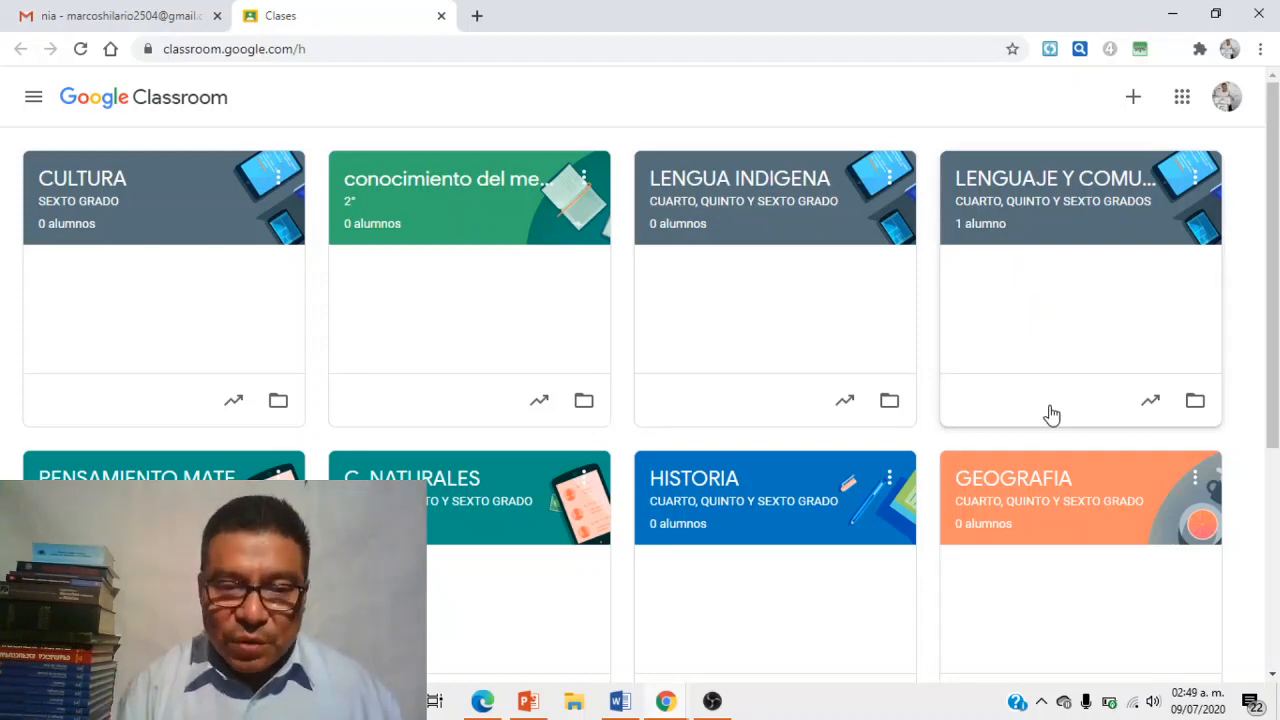
left_click(455, 472)
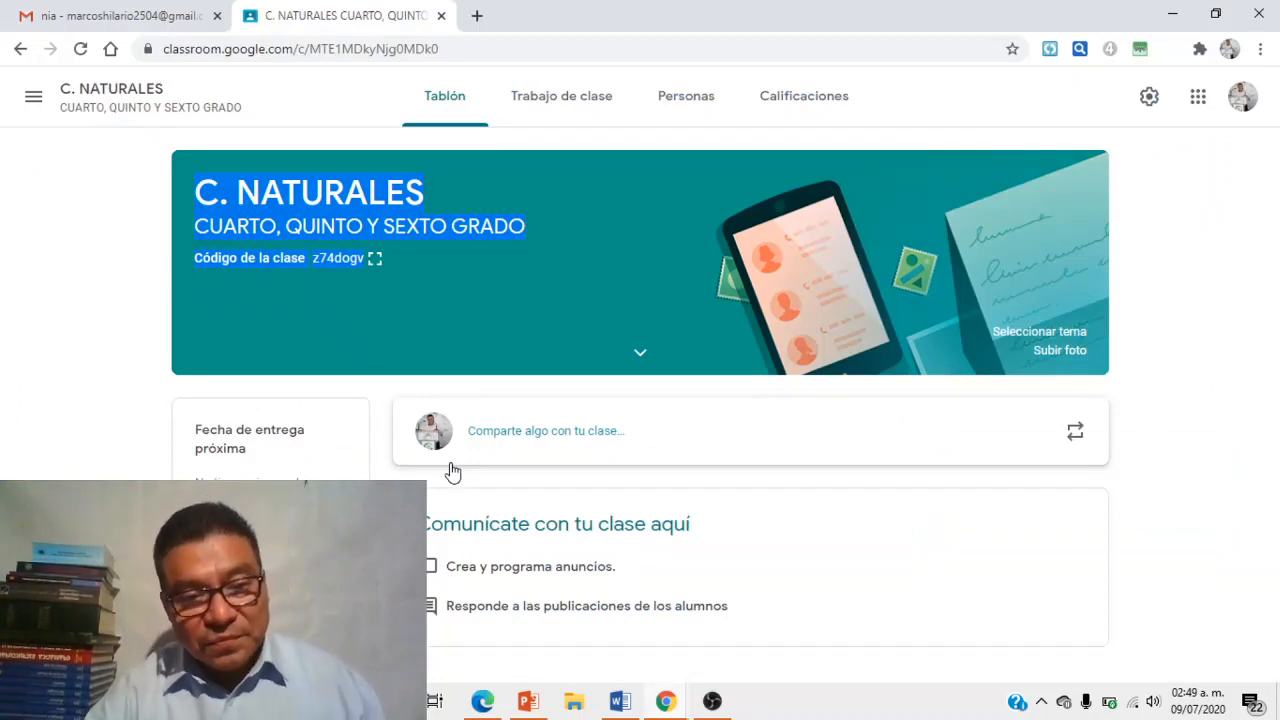
- Go to the Trabajo de clase page and look over the Crear menu options
left_click(538, 98)
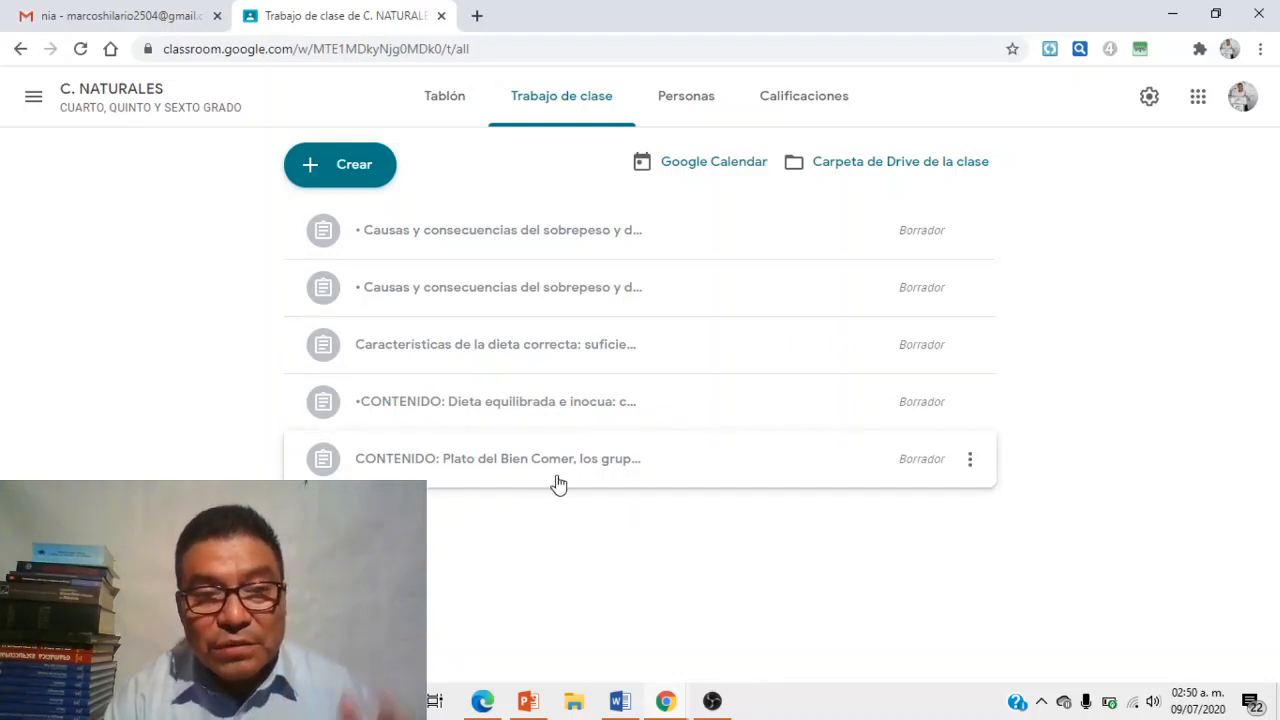
left_click(351, 170)
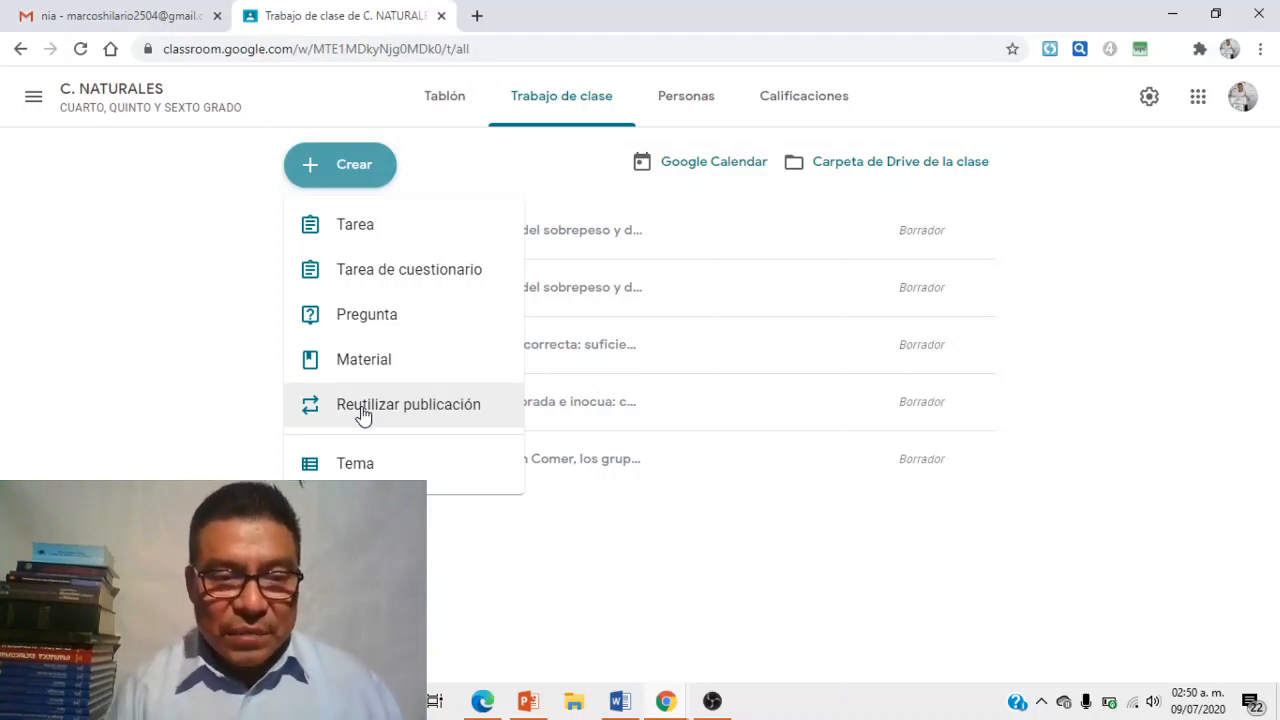
left_click(340, 177)
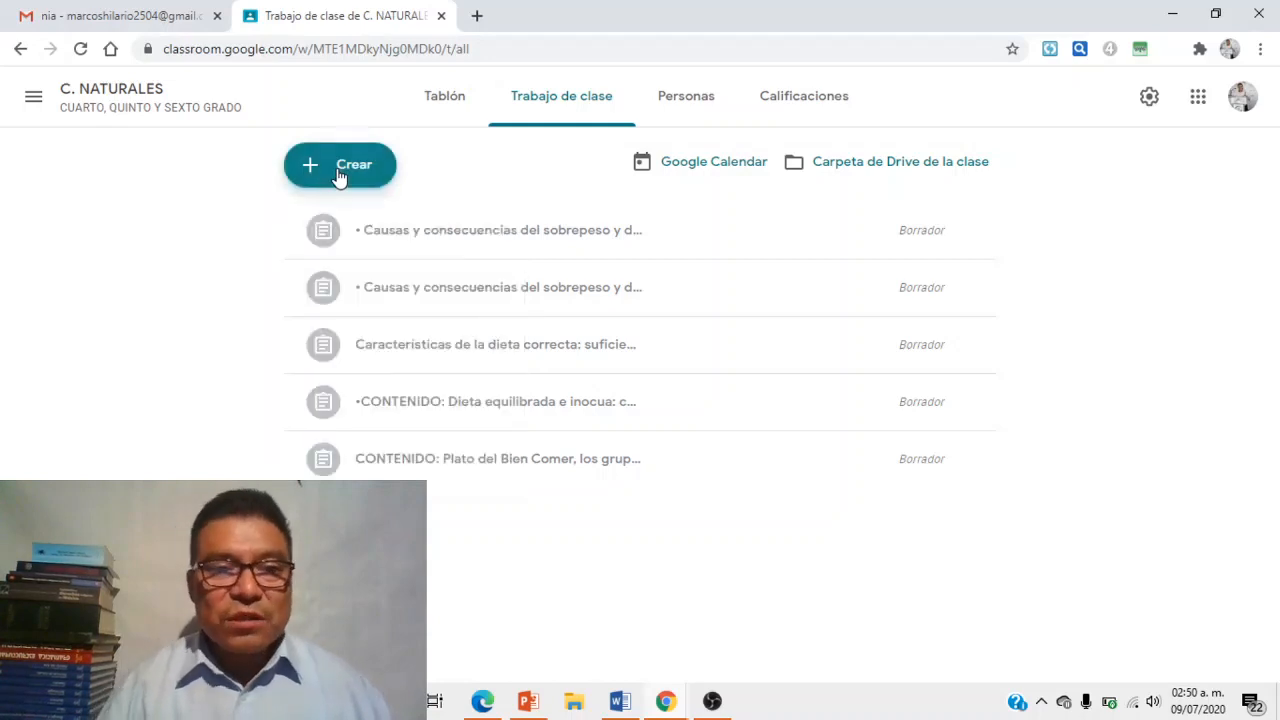
- Start a new Tarea assignment and switch to the study-plan PDF in Edge
left_click(340, 175)
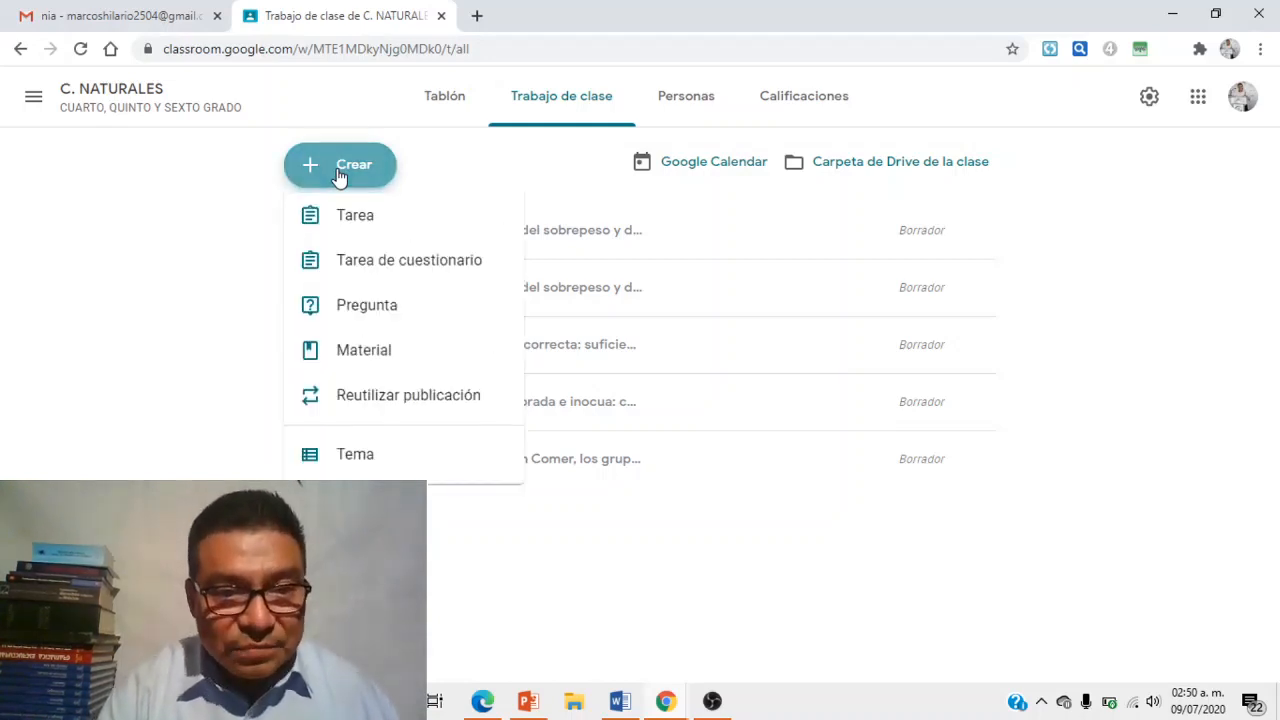
left_click(355, 226)
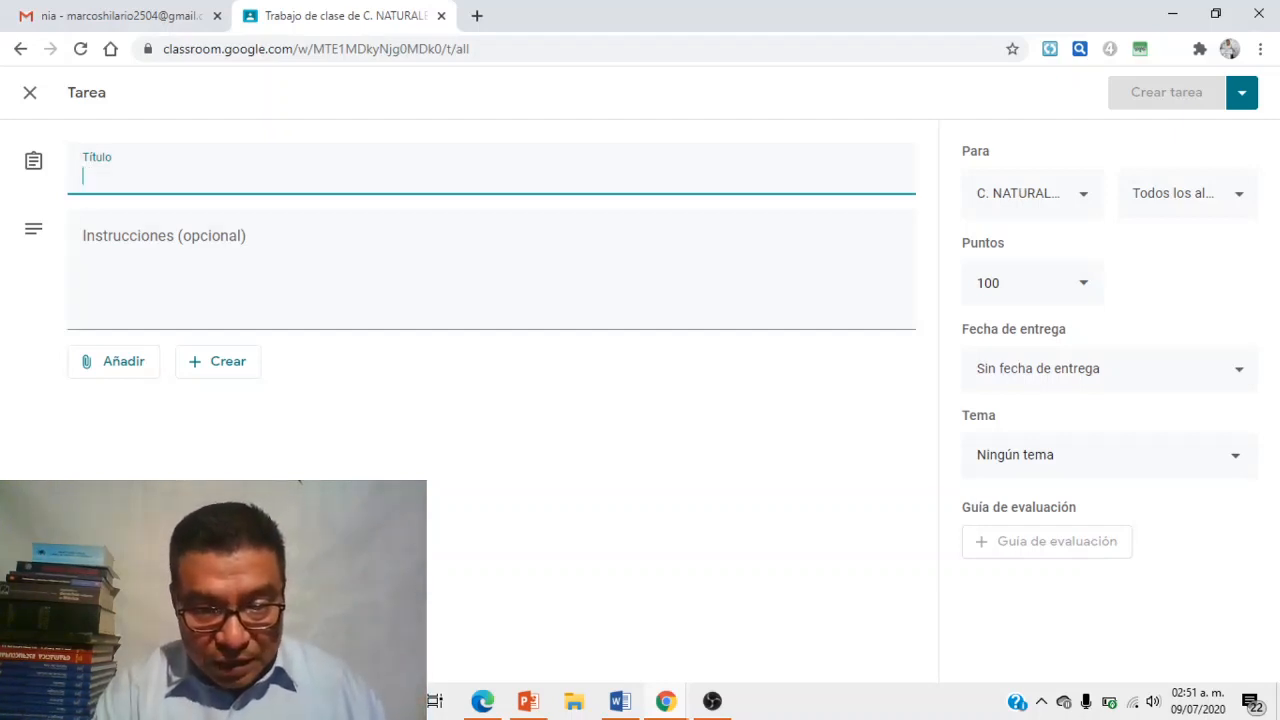
left_click(483, 702)
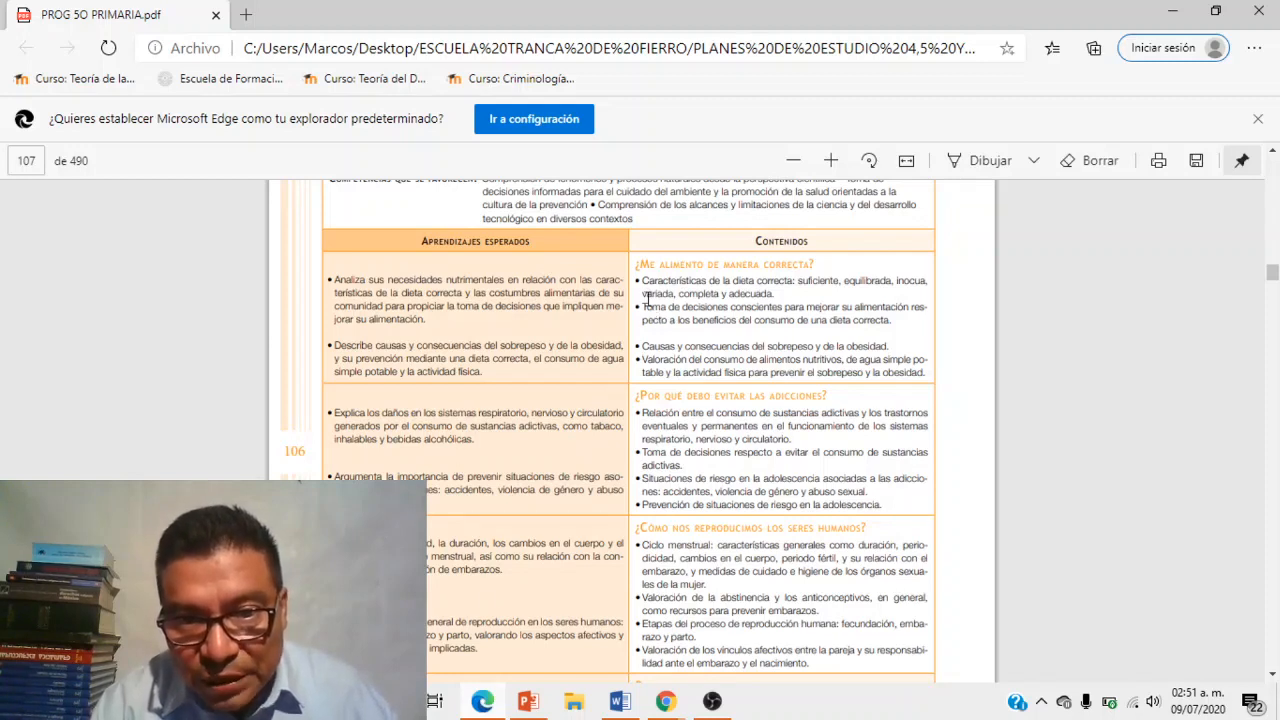
- Copy the correct-diet characteristics bullet from the PDF into the Classroom assignment title
left_click_drag(643, 282, 776, 296)
key("ctrl+c")
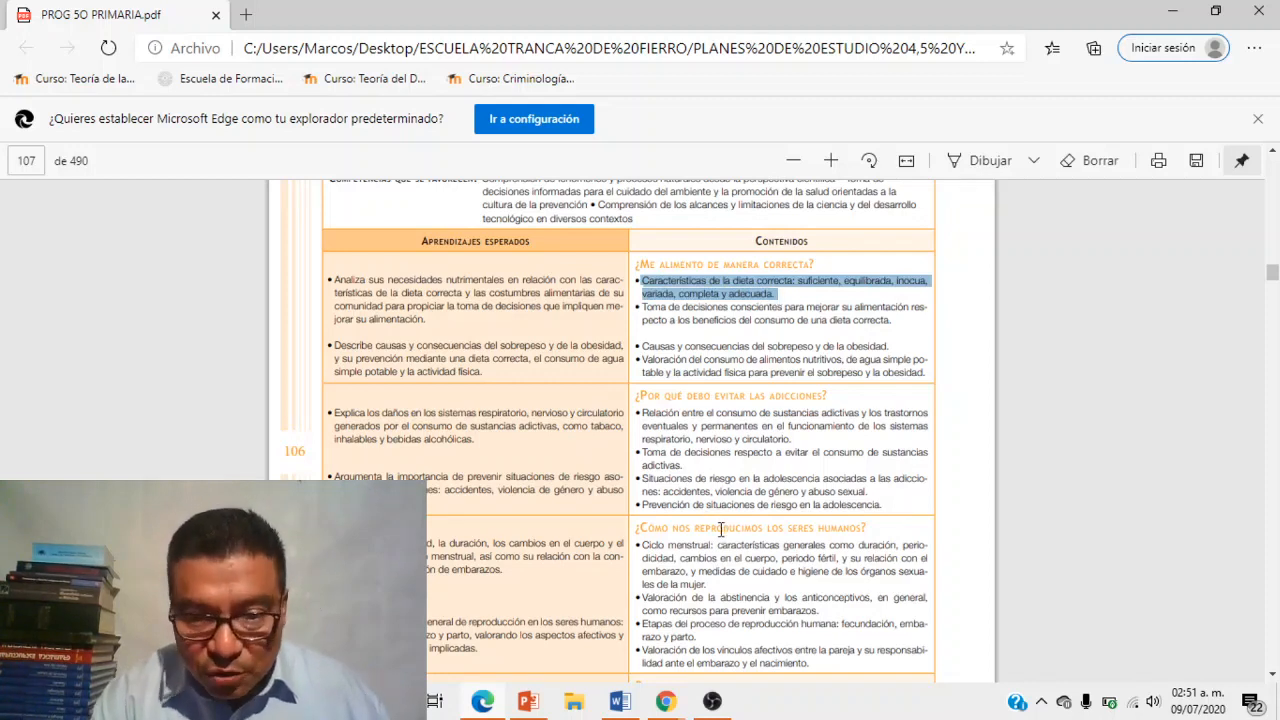
left_click(666, 703)
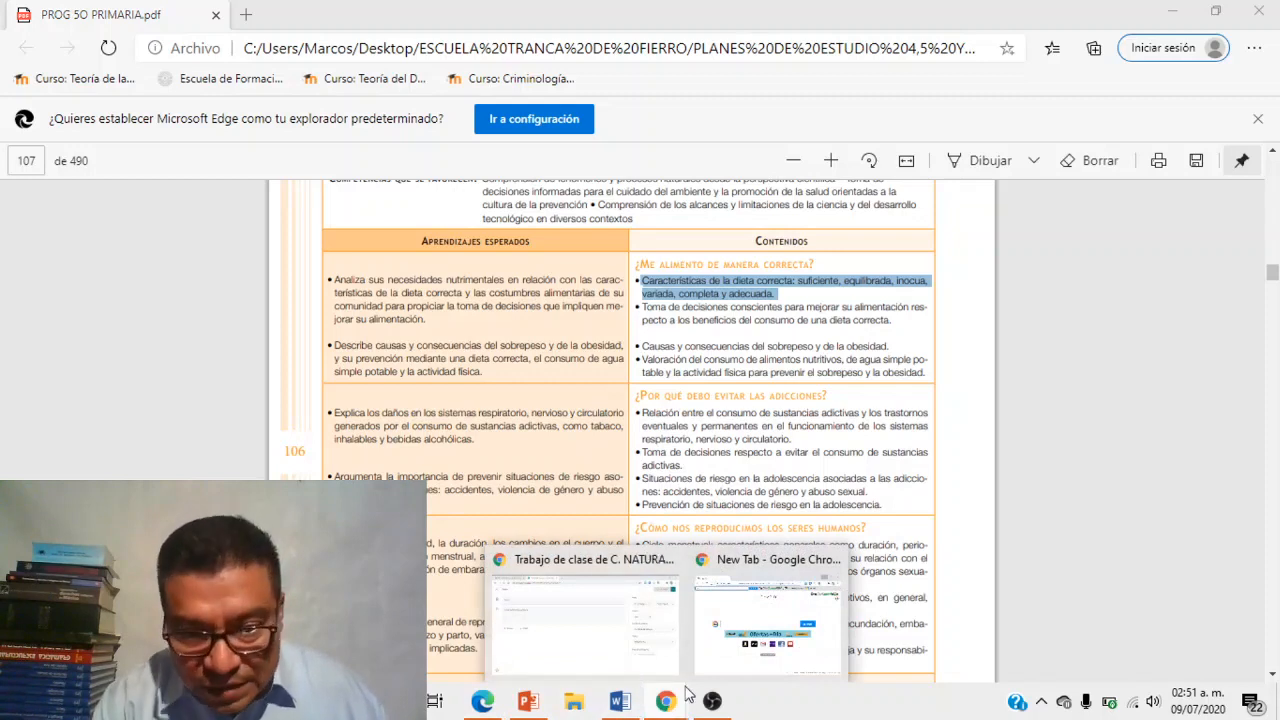
left_click(618, 637)
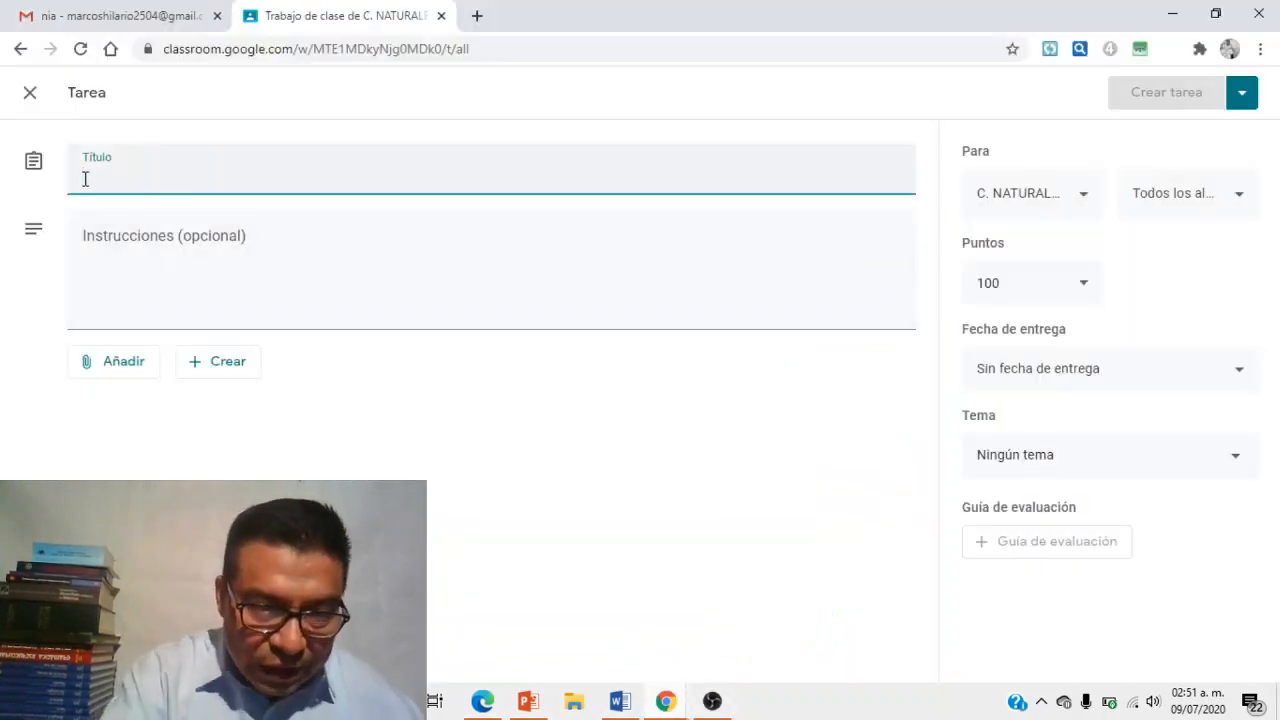
key("ctrl+v")
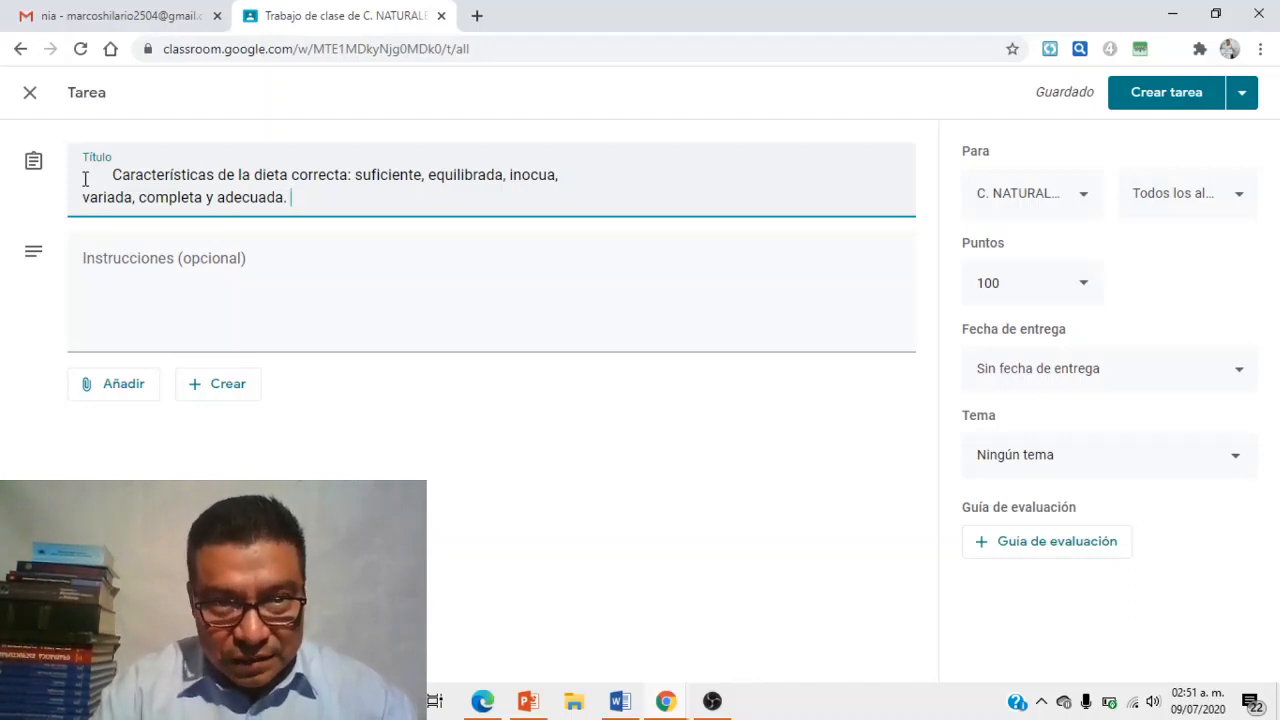
- Add a new line after the diet sentence in the title and return to the PDF
key("Return")
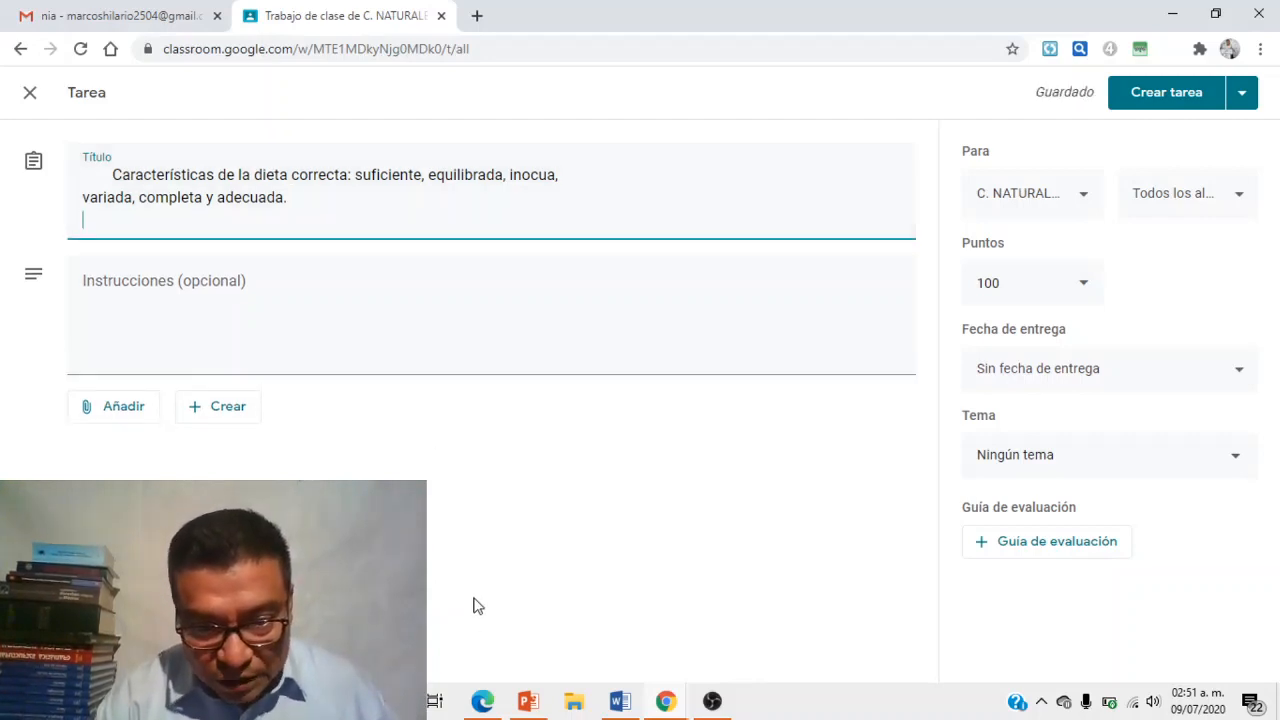
left_click(486, 700)
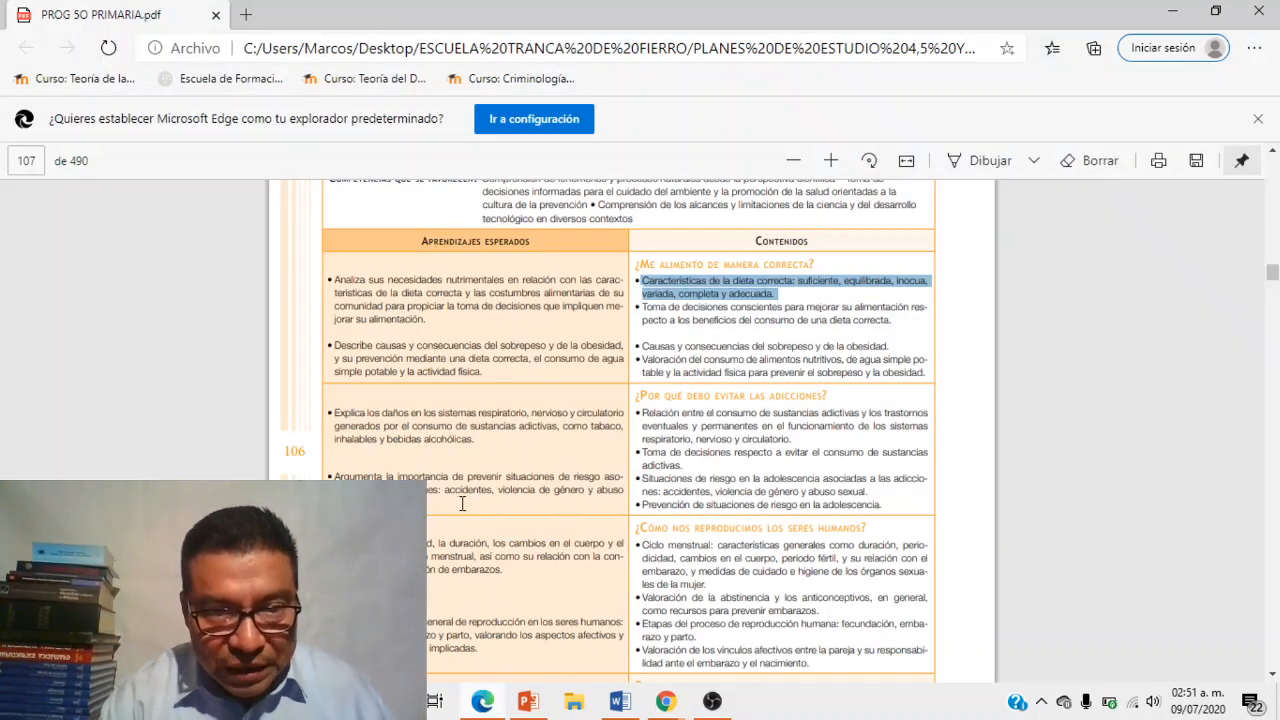
- Copy the Aprendizajes esperados bullet on nutritional needs into the assignment title
left_click_drag(335, 282, 427, 319)
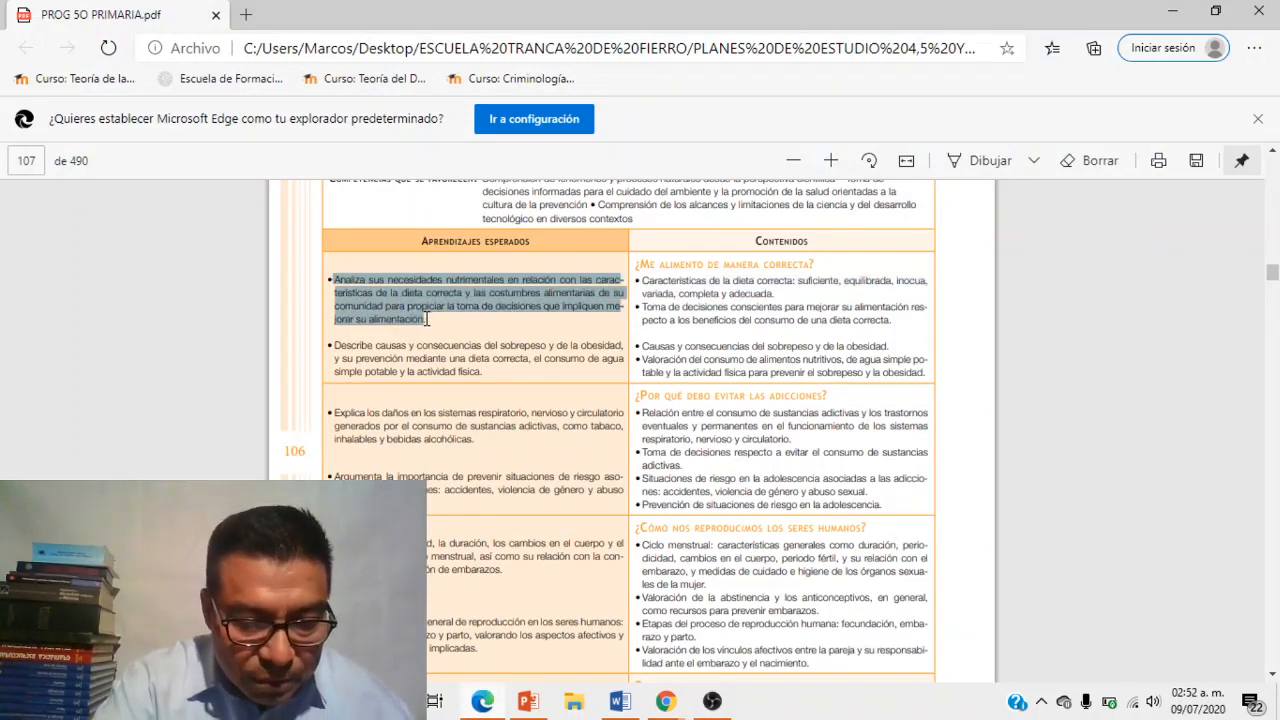
left_click(668, 703)
left_click(571, 611)
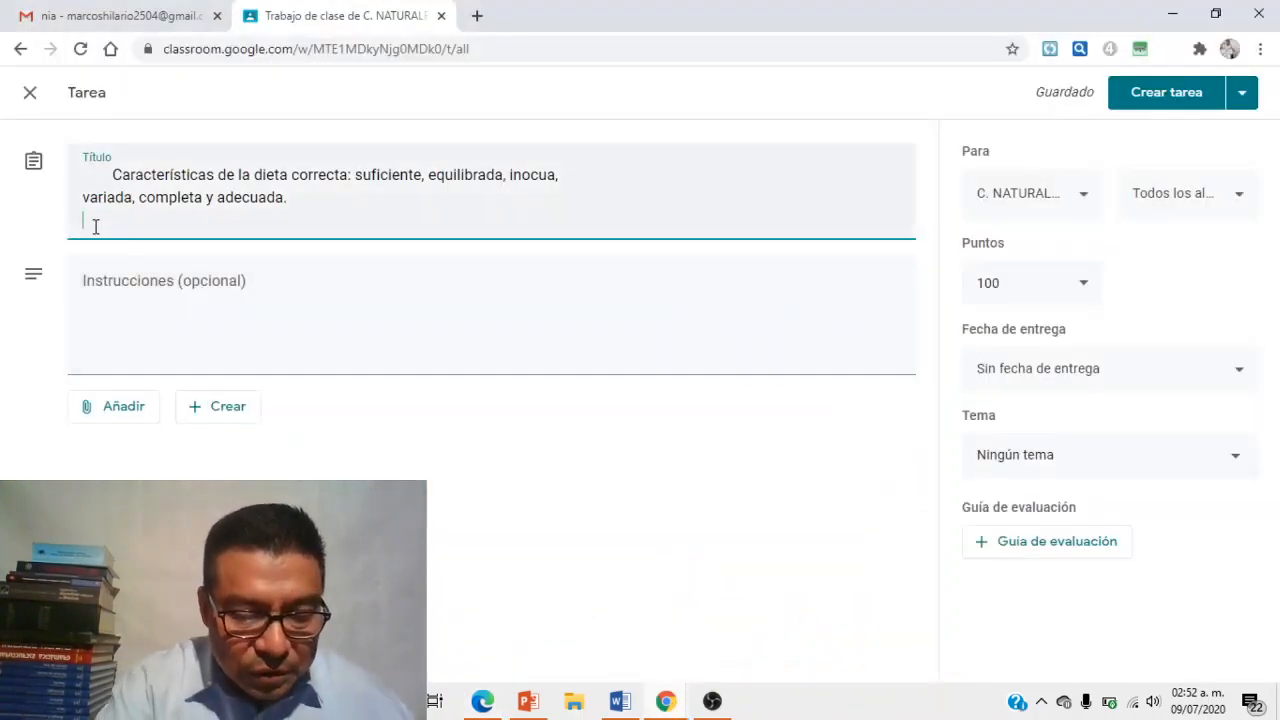
type("Analiza sus necesidades nutrimentales en relación con las características de la dieta correcta y las costumbres alimentarias de su comunidad para propiciar la toma de decisiones que impliquen mejorar su alimentación")
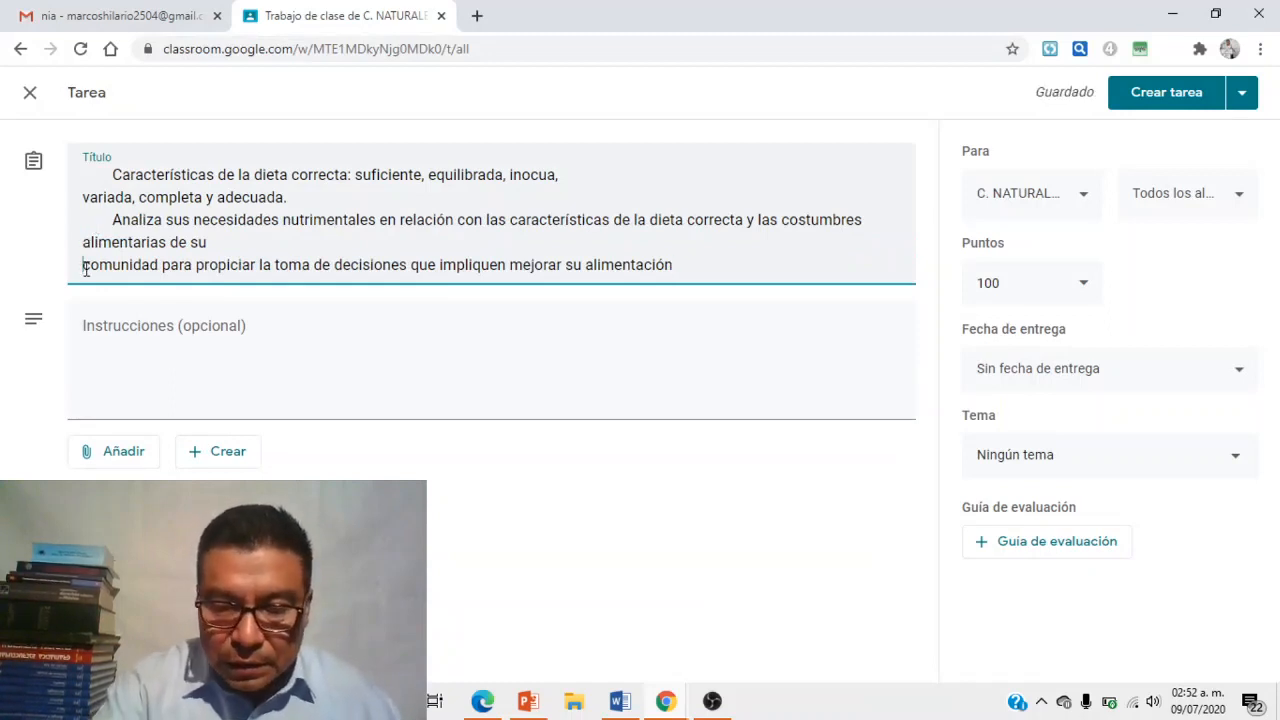
- Remove the line break before 'comunidad' so the objective reads as one paragraph
left_click(84, 265)
key("BackSpace")
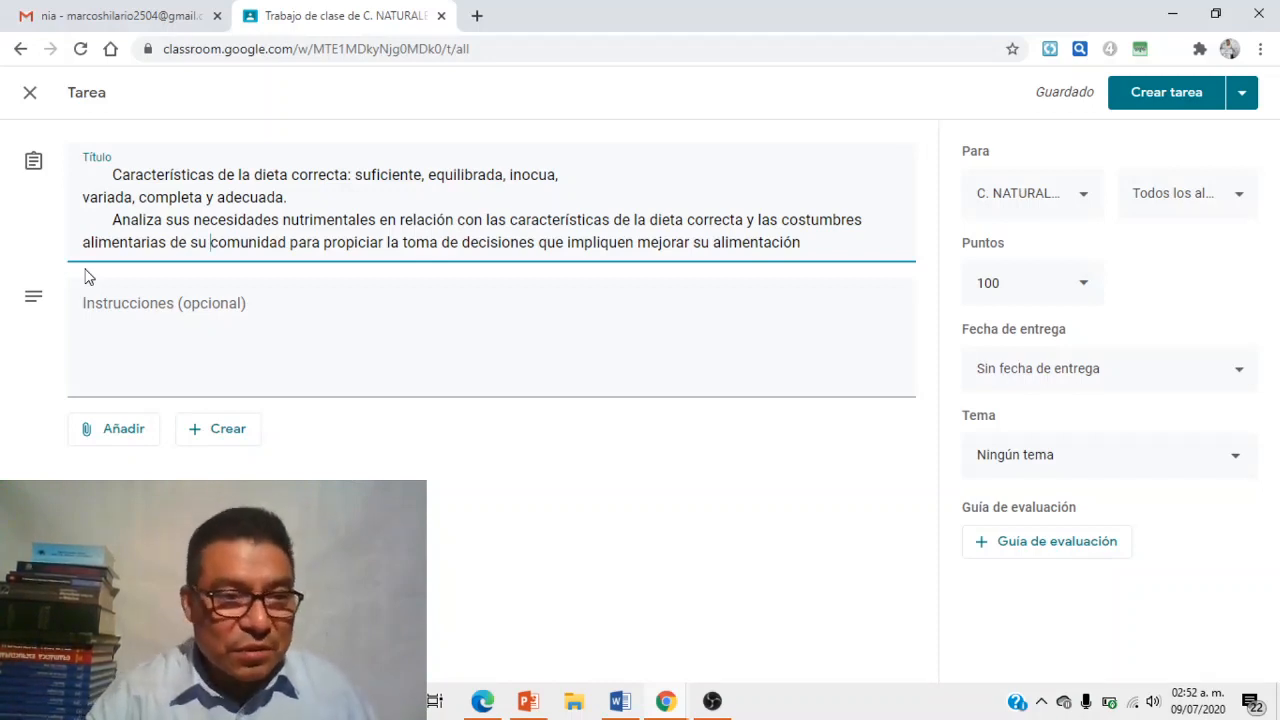
- Write 'BIENVENIDOS A LA CLASE GRACIAS POR CONSTRUIR JUNTOS NUESTRO APRENDIZAJE' in the instructions, fixing typos
left_click(98, 307)
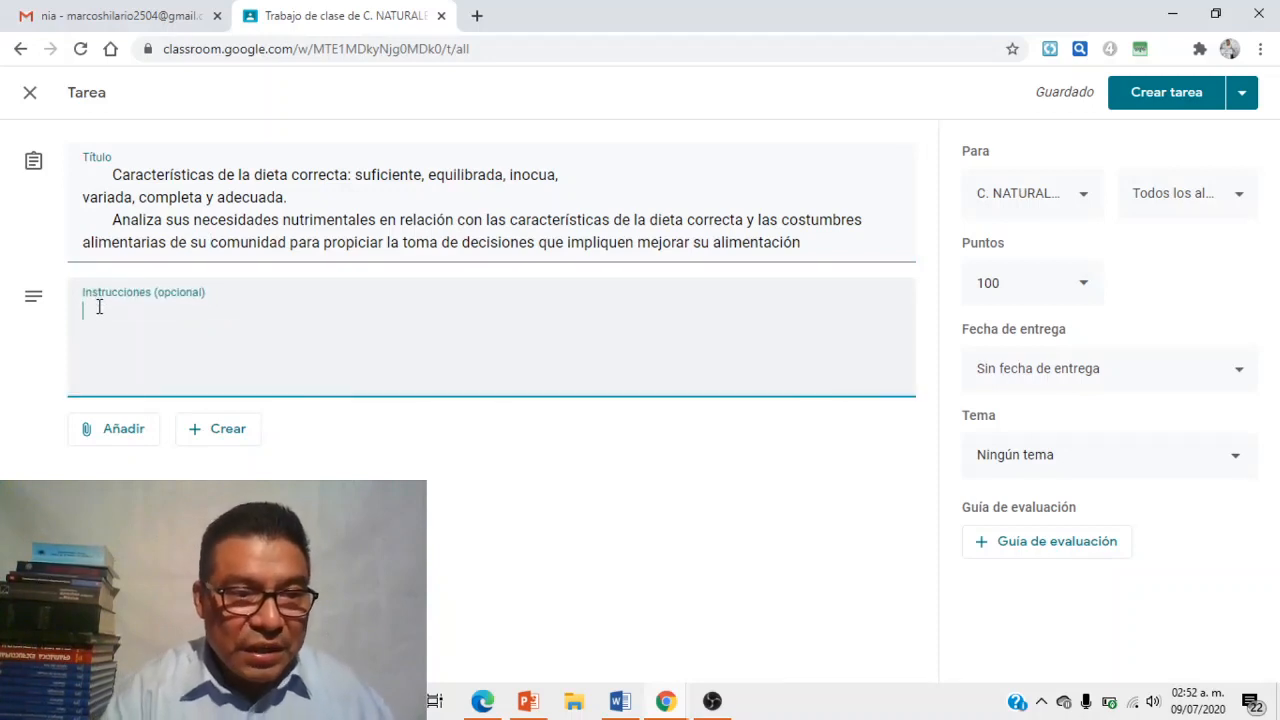
type("BI")
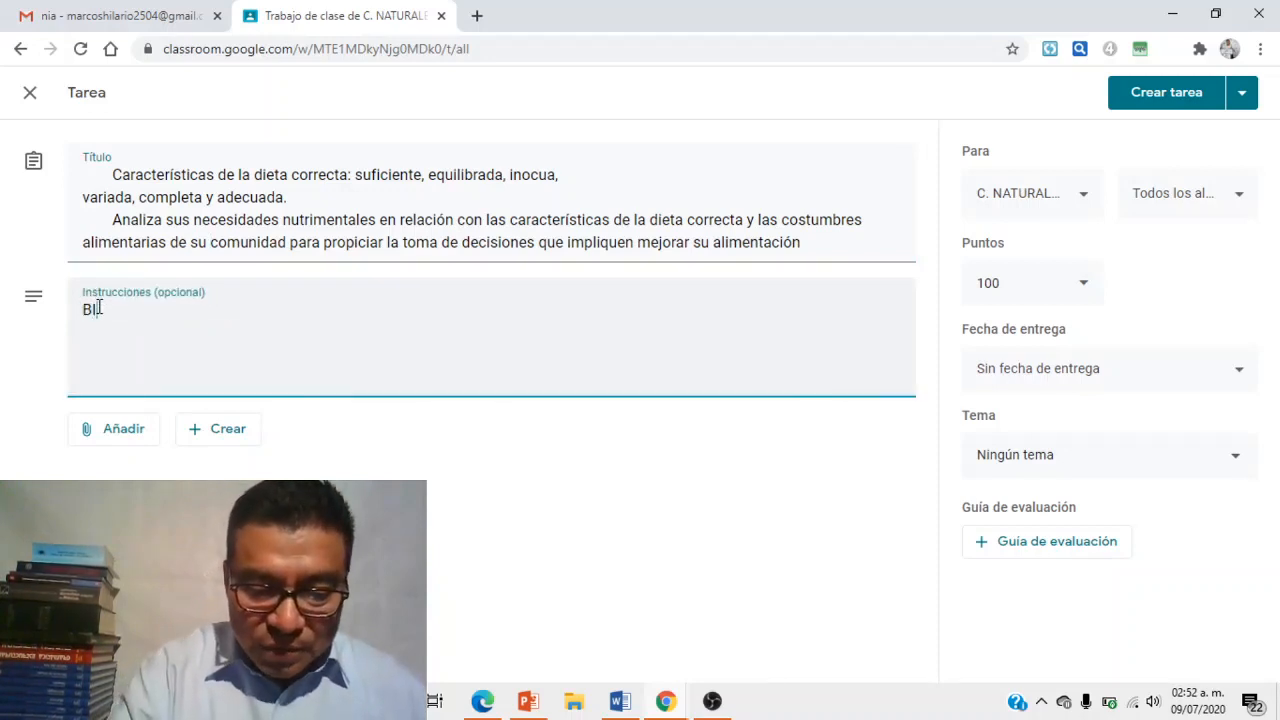
type("ENBENIDOS ")
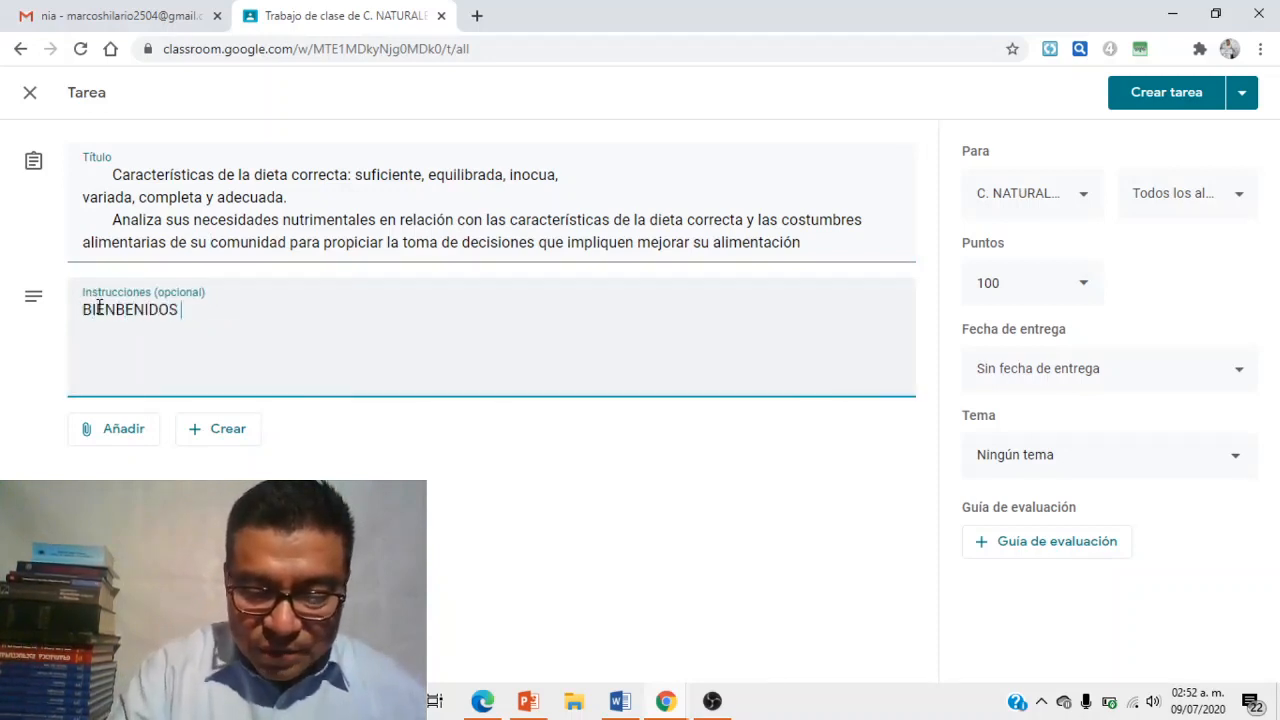
type("A LA CLASES")
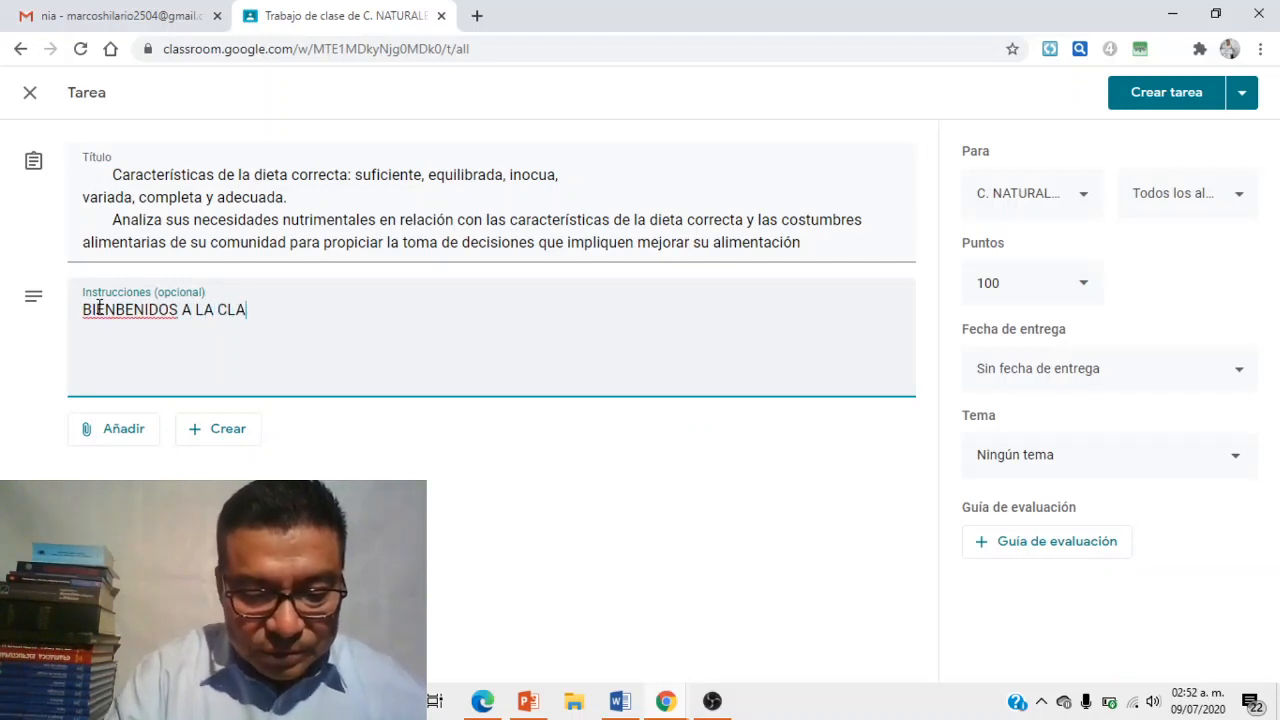
key("BackSpace")
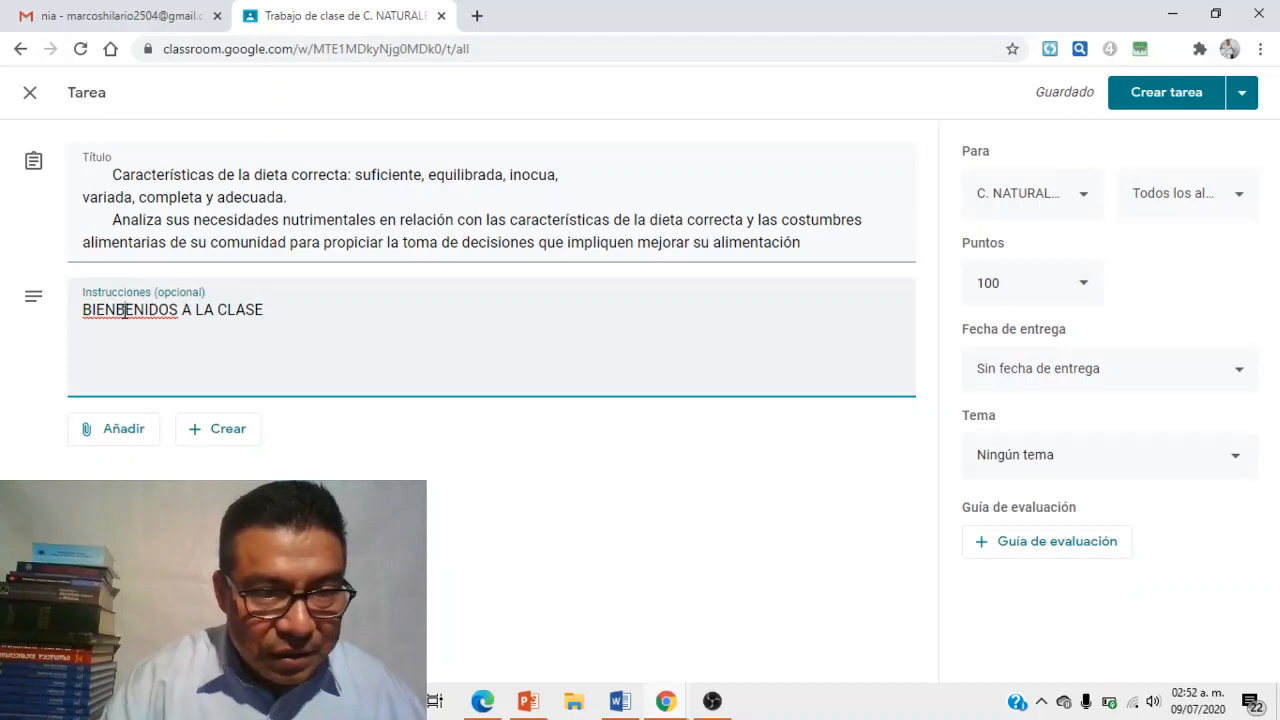
left_click(124, 311)
key("BackSpace")
type("V")
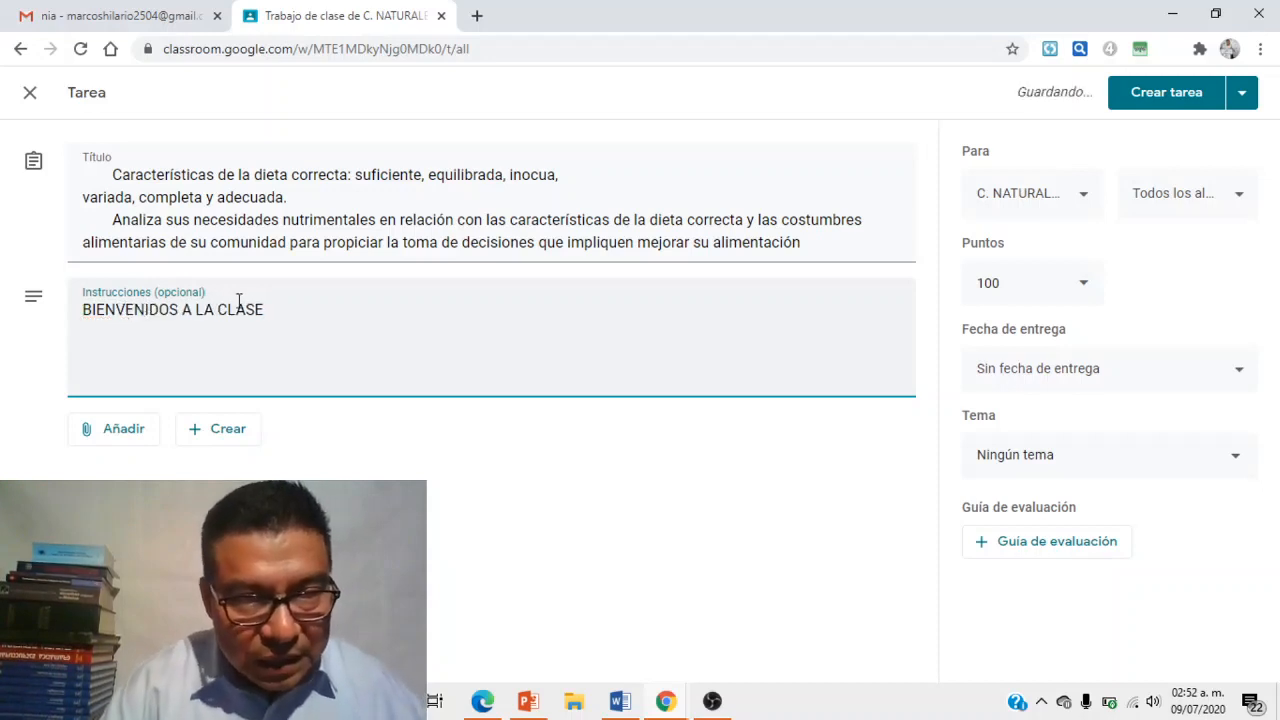
left_click(266, 311)
type("GRACIA")
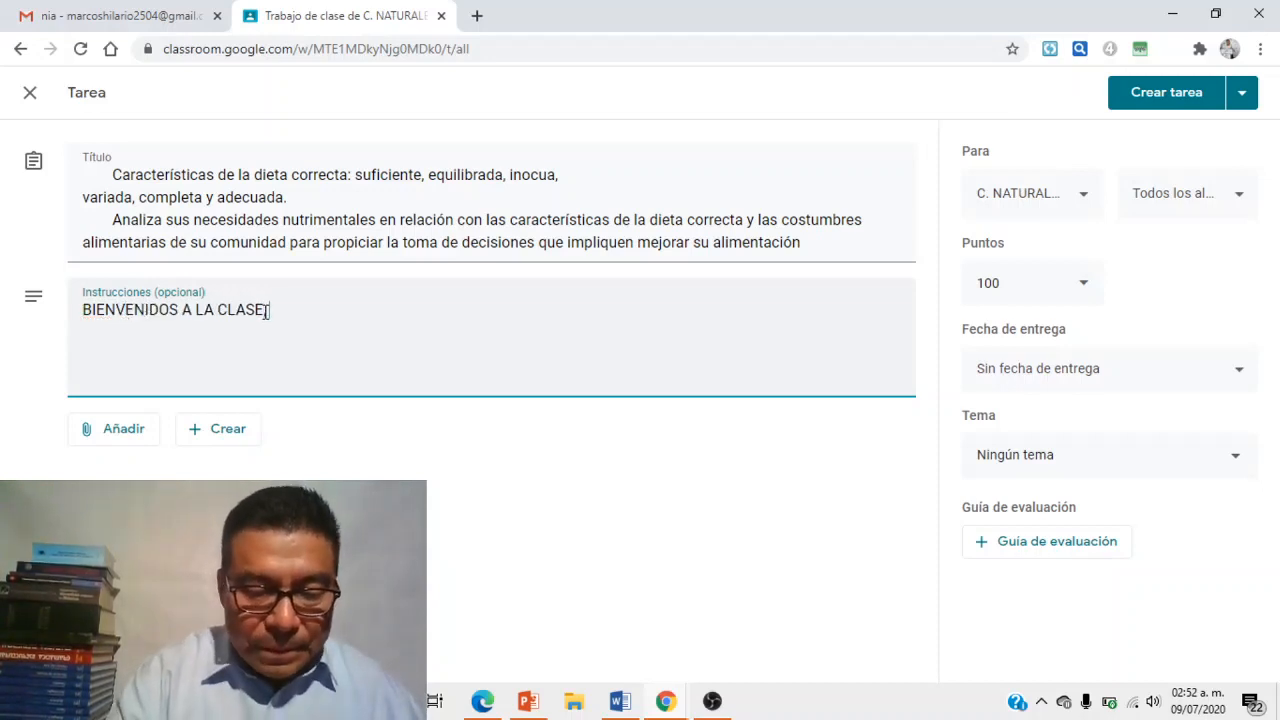
type("S POR ")
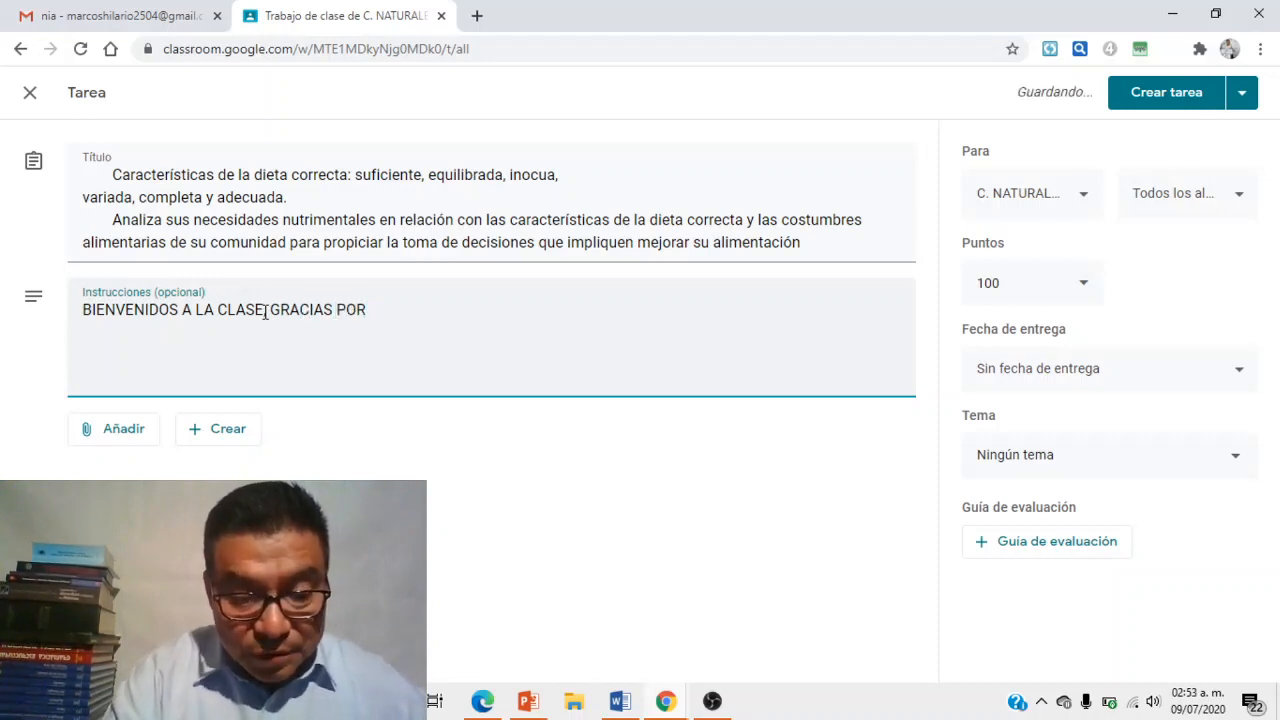
type("CONSTRUIR JUNTOS NUESTR")
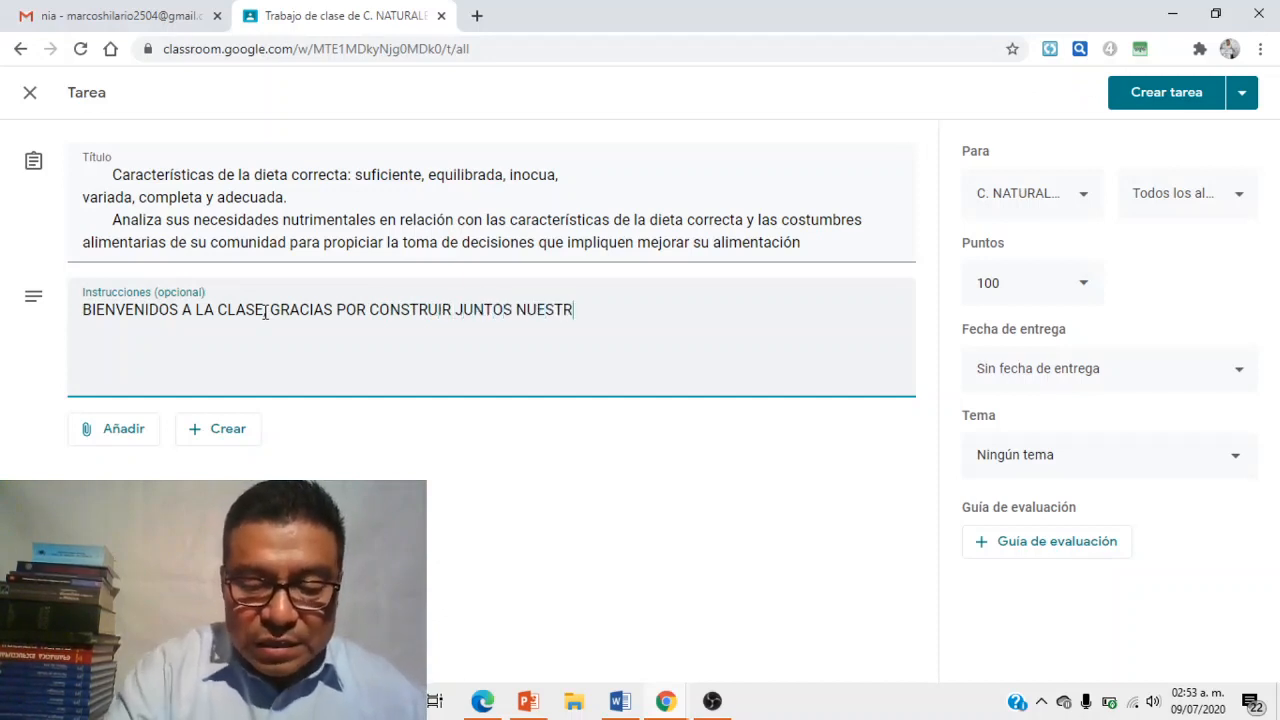
type("O APRENDIZAJE")
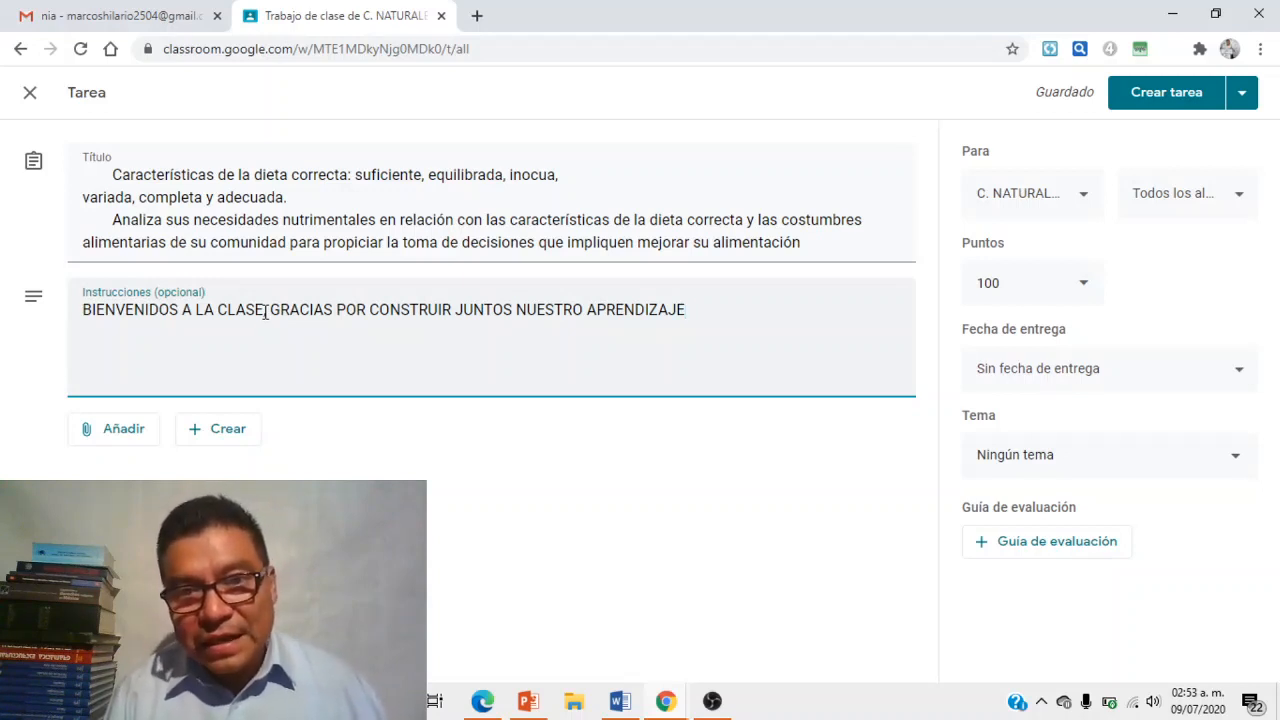
key("Return")
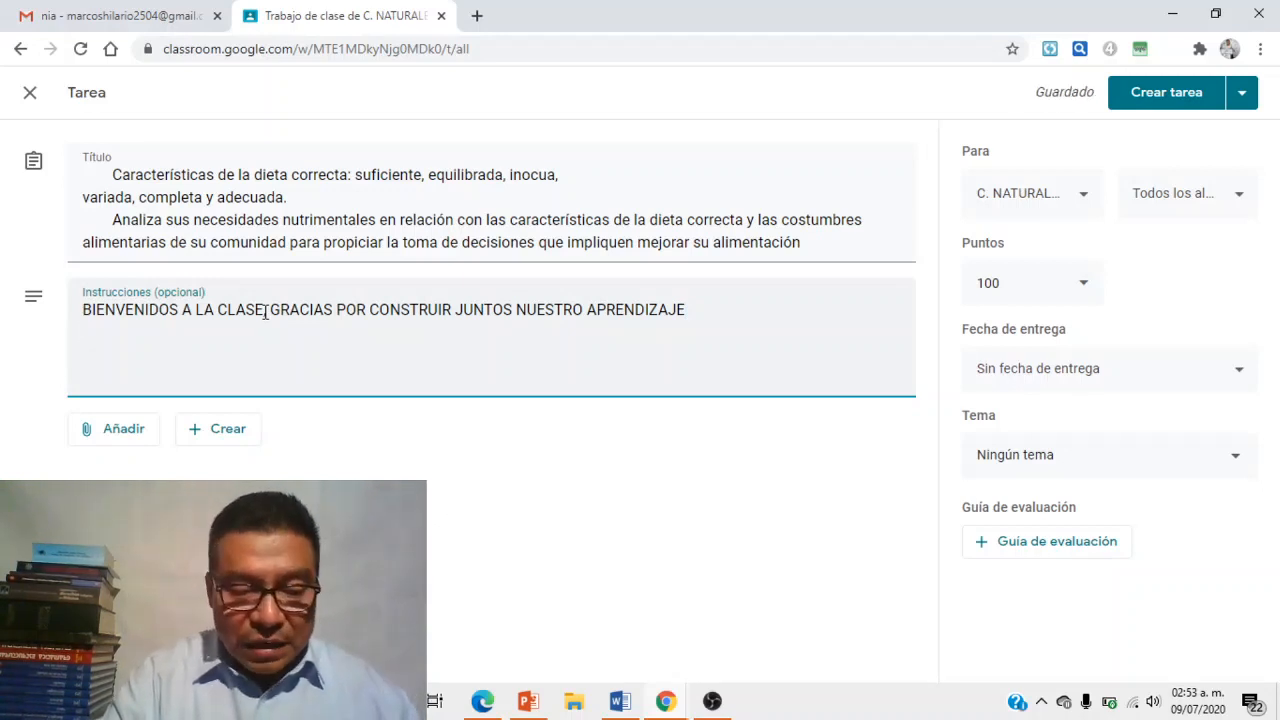
- Add INICIO:, DESARROLLO: and CIERRE headings, and a comma after CLASE
type("INICIO")
key("Return")
type("DESAR")
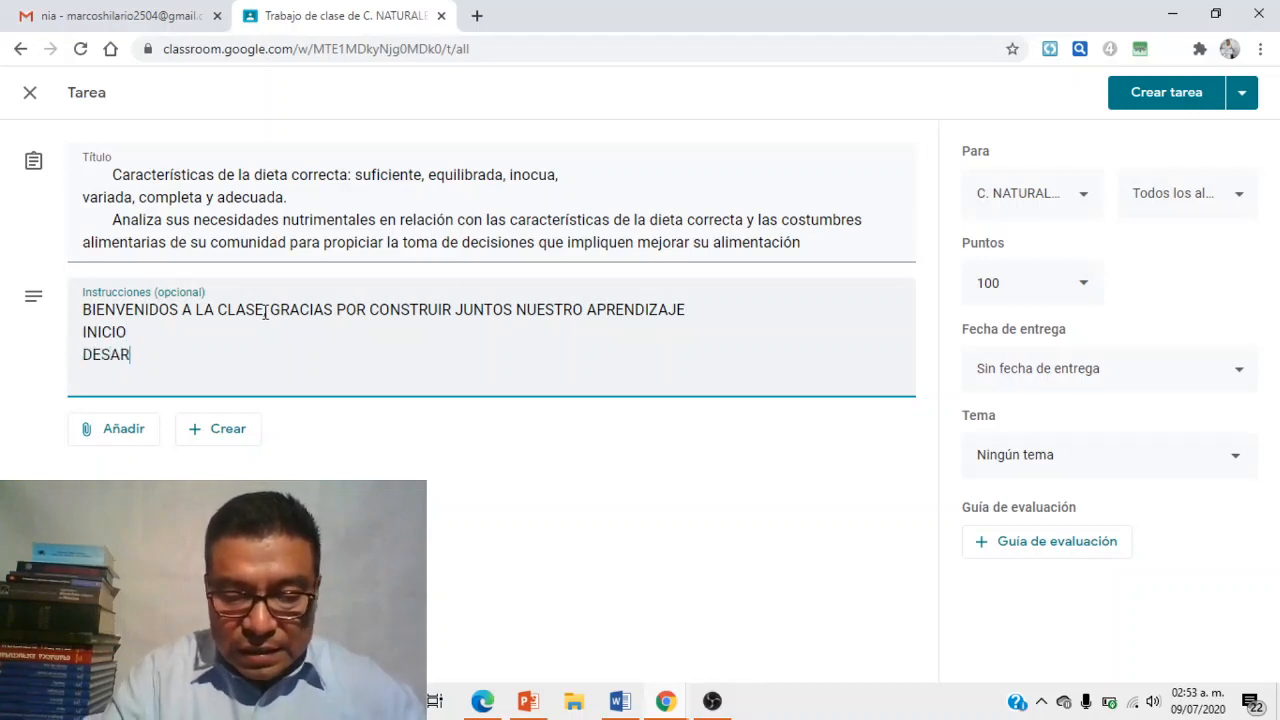
type("ROLLO: CIERRE:")
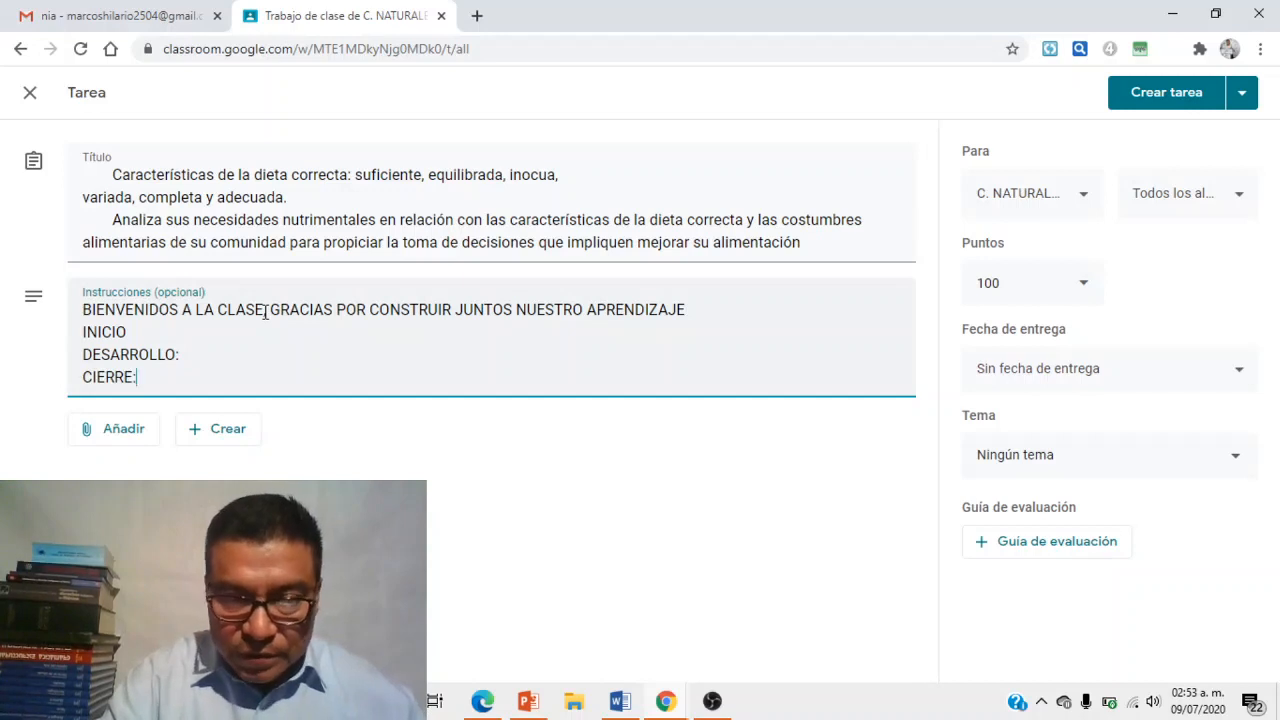
left_click(265, 312)
type(",")
left_click(129, 332)
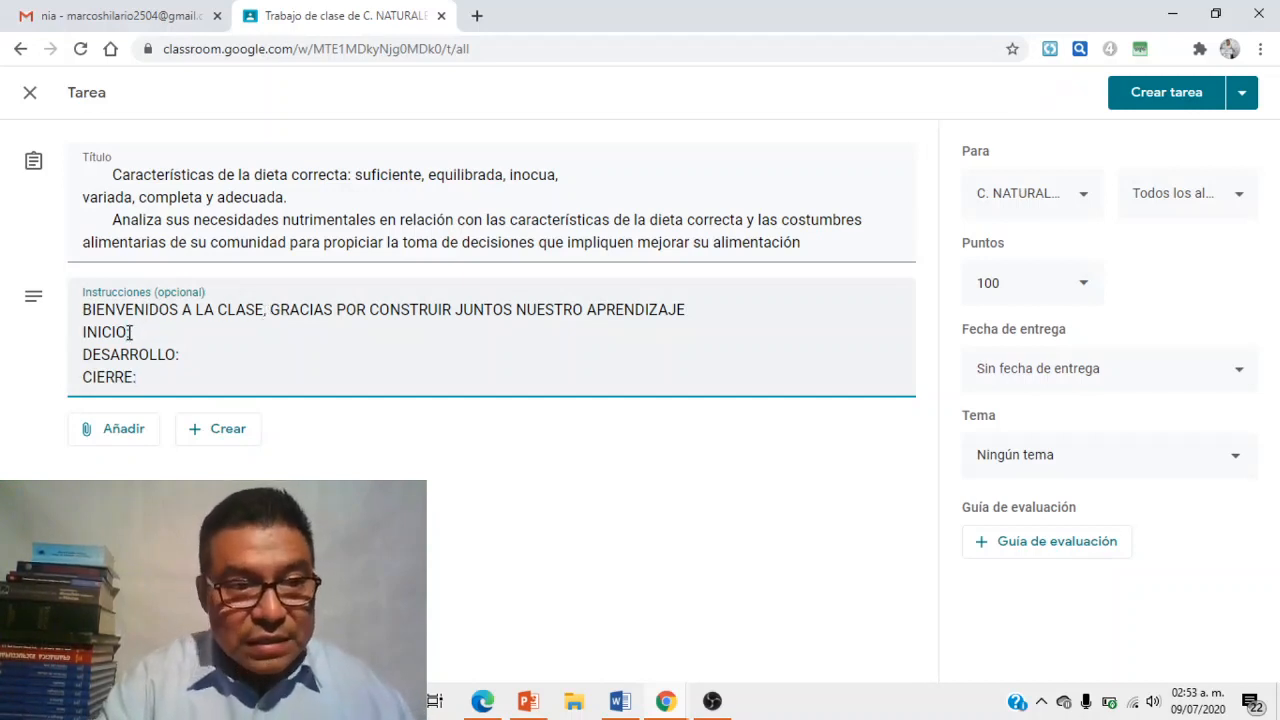
type(":")
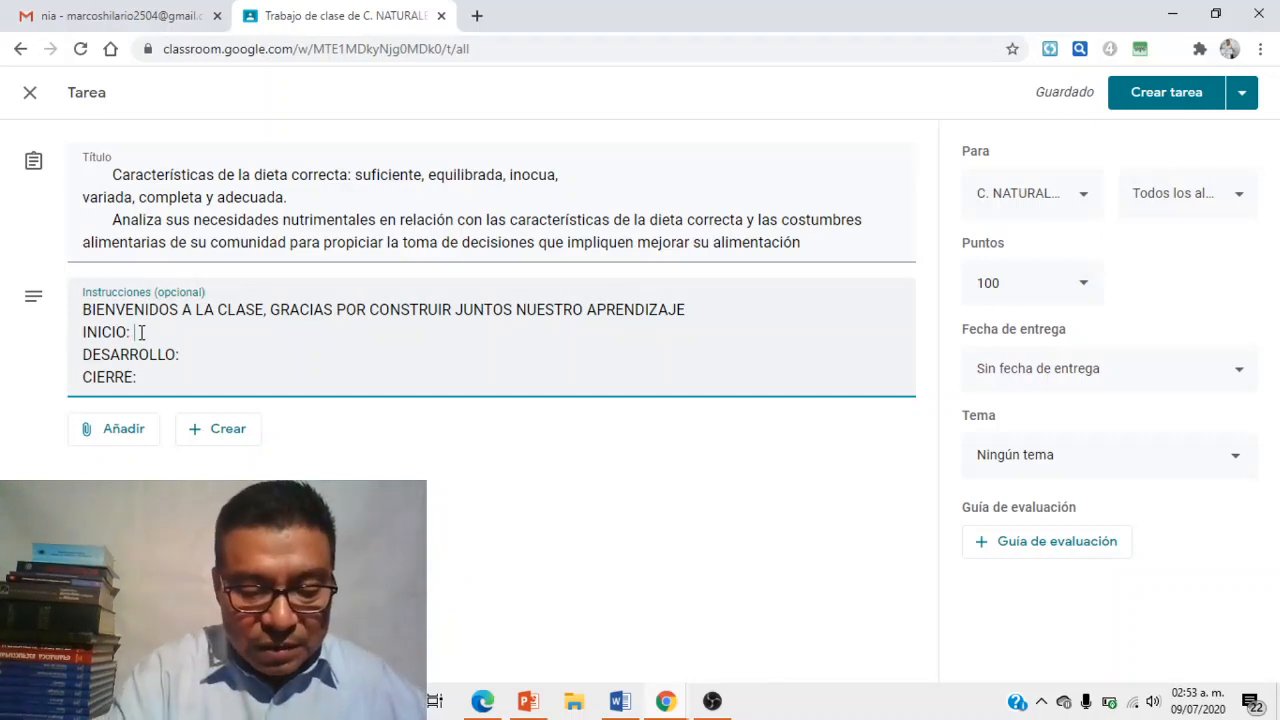
- Write the INICIO task to watch the video, plus a dictionary lookup of unknown words
type("Obse")
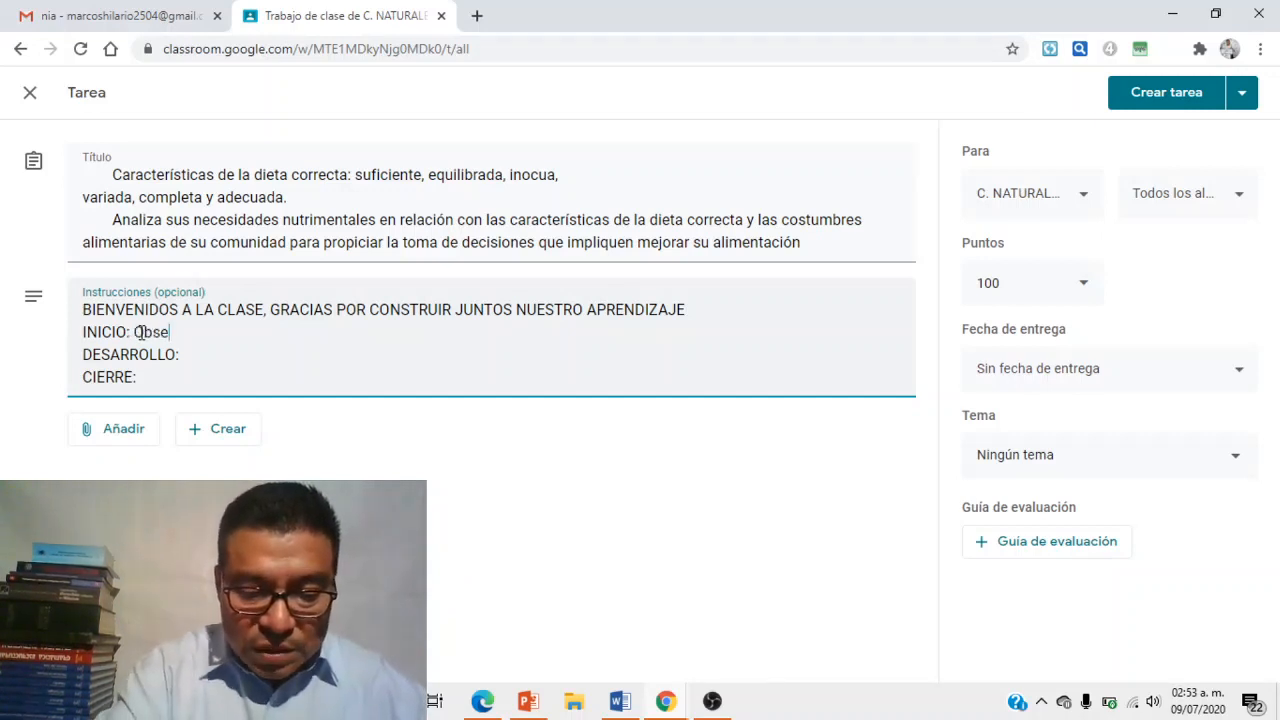
type("rva el video que se te pr")
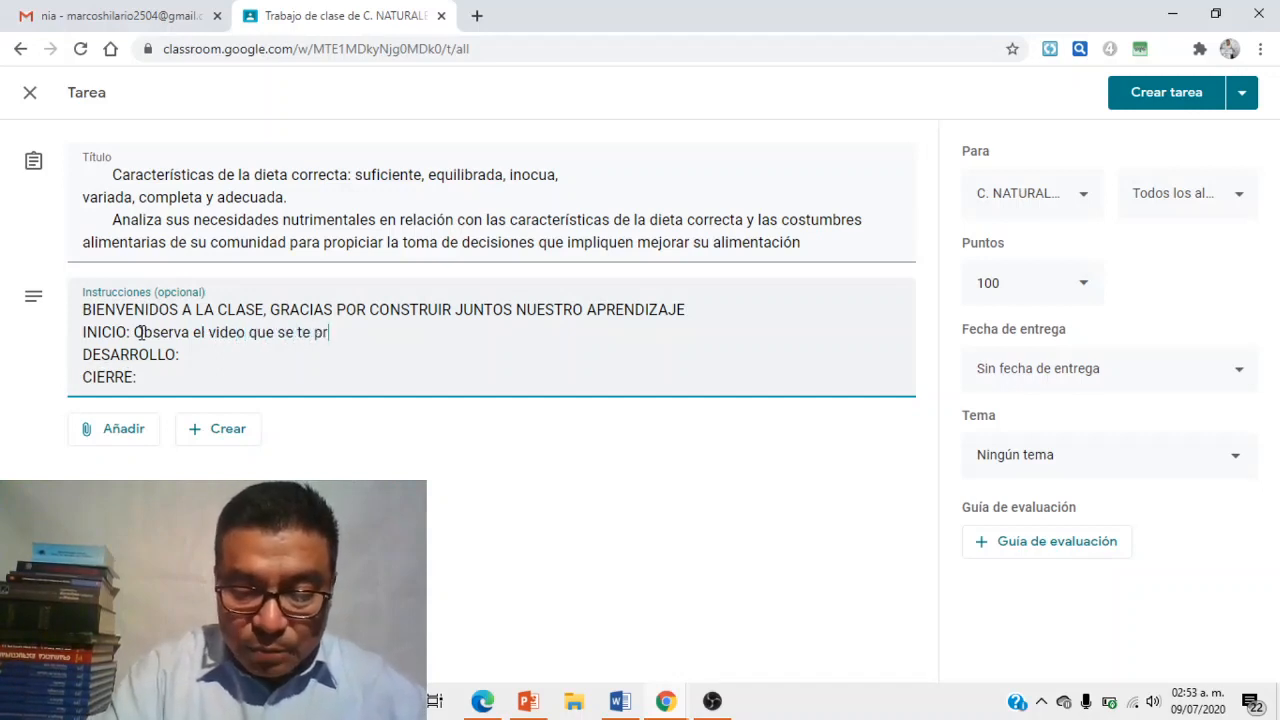
type("opone y ")
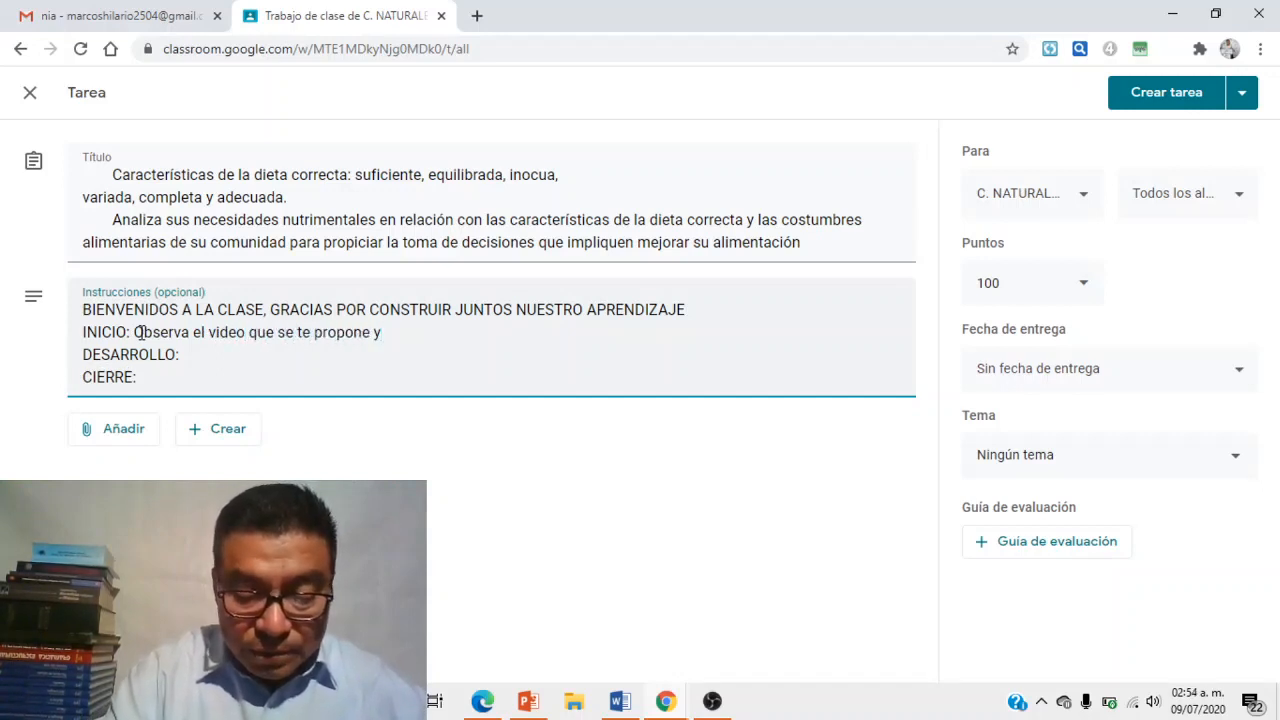
type("comenta ")
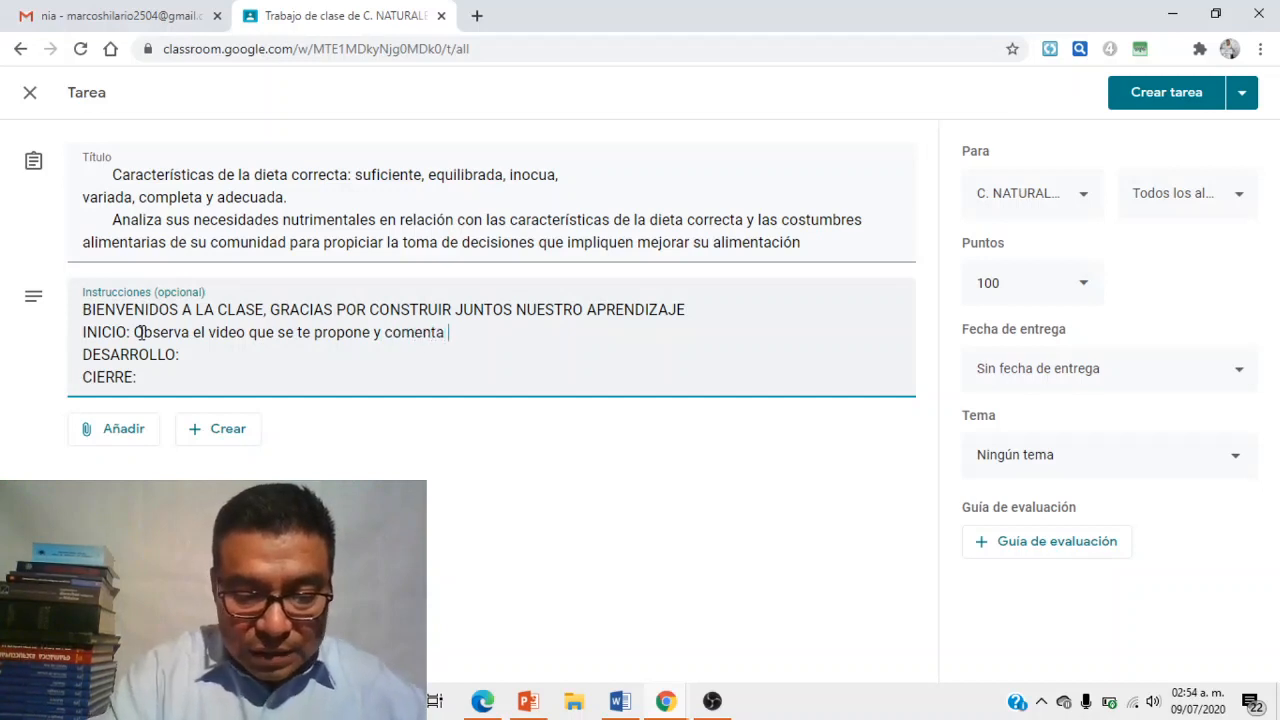
type("su contenido ")
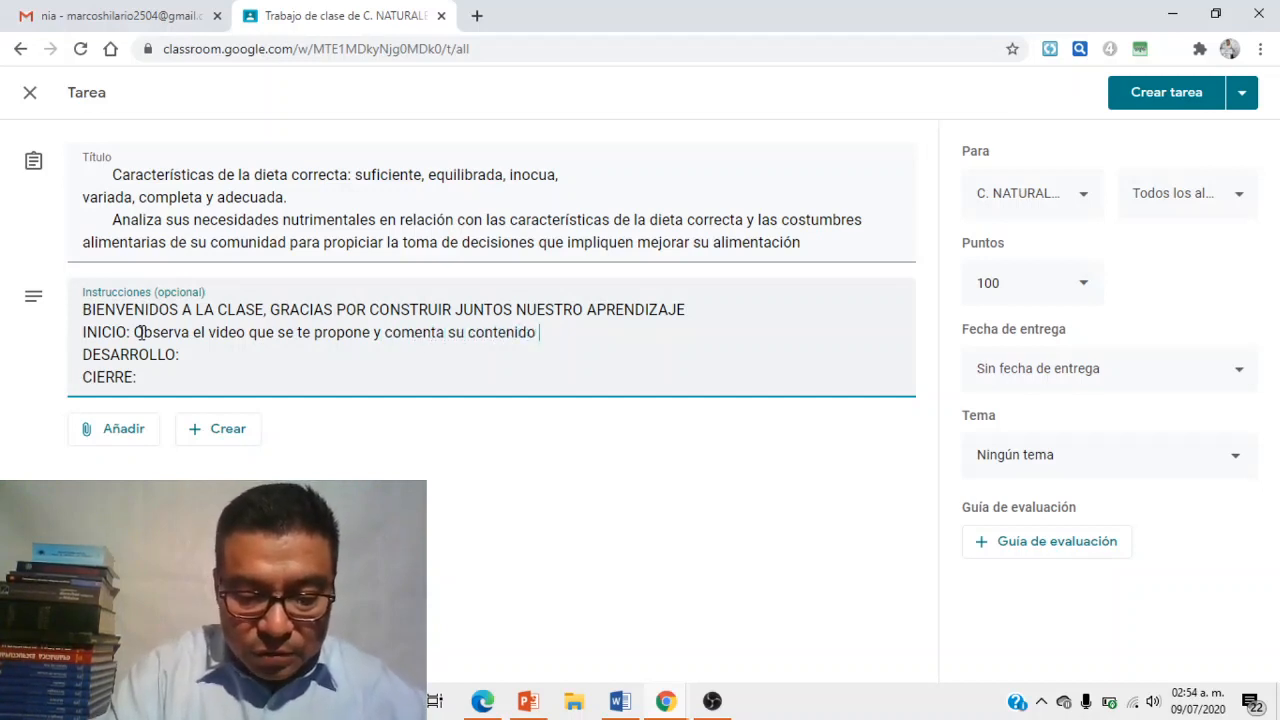
type("con tu familia")
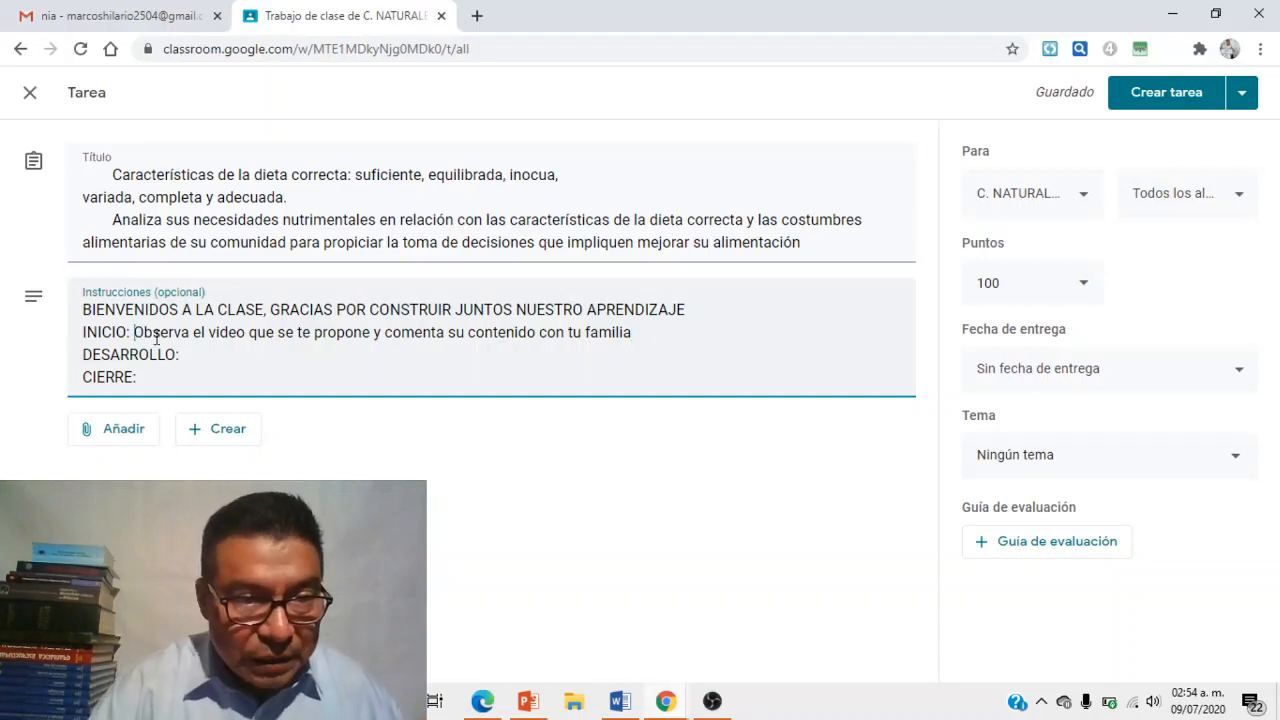
left_click(640, 337)
key("Return")
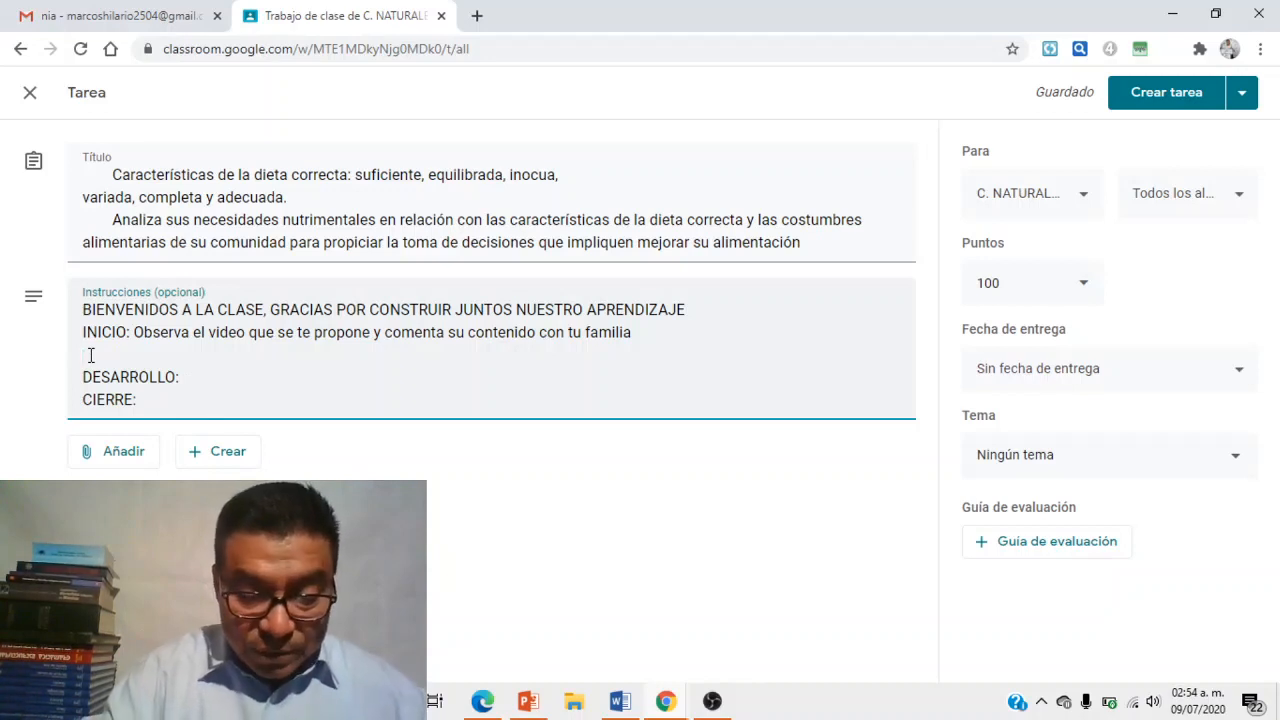
type("bus")
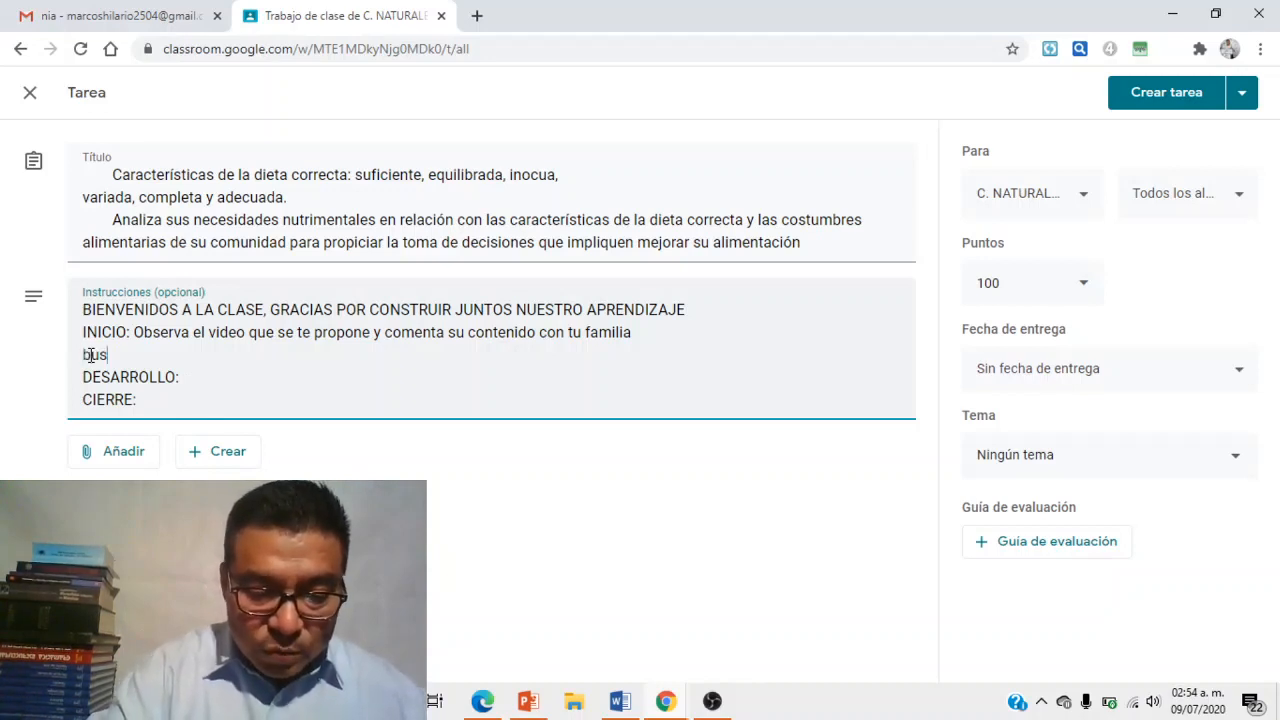
type("ca en el dic")
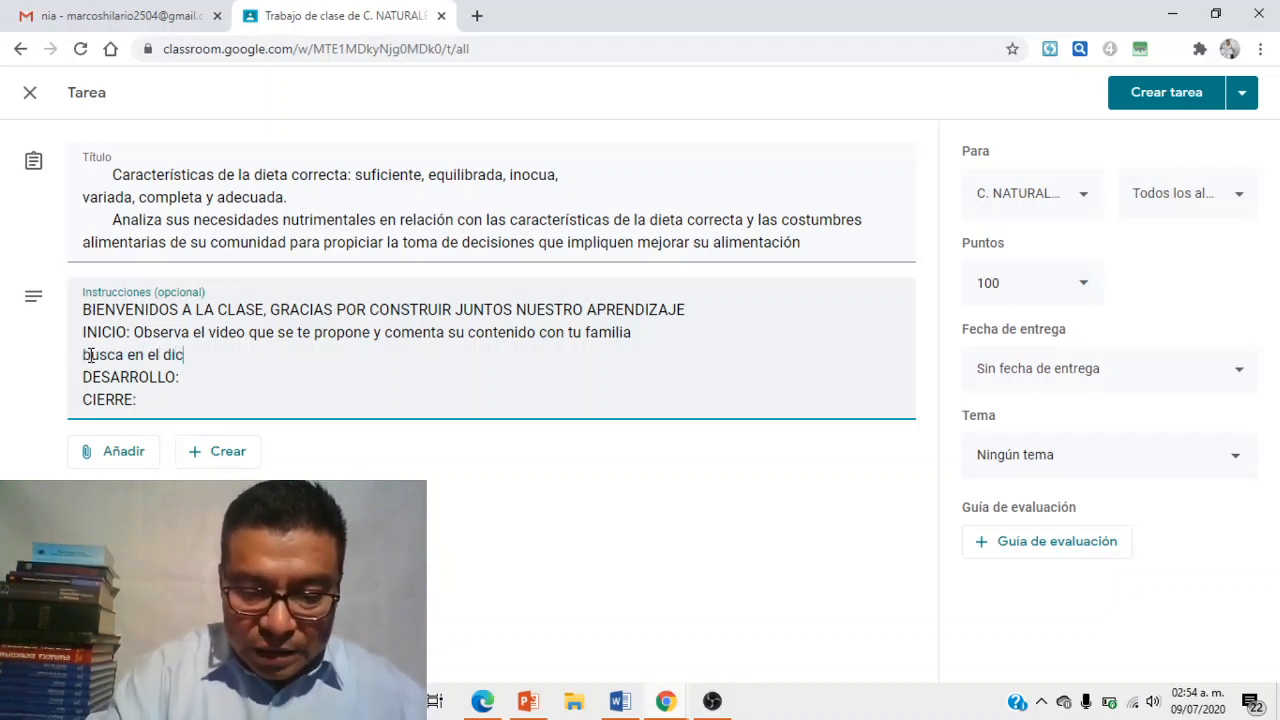
type("cionario las ")
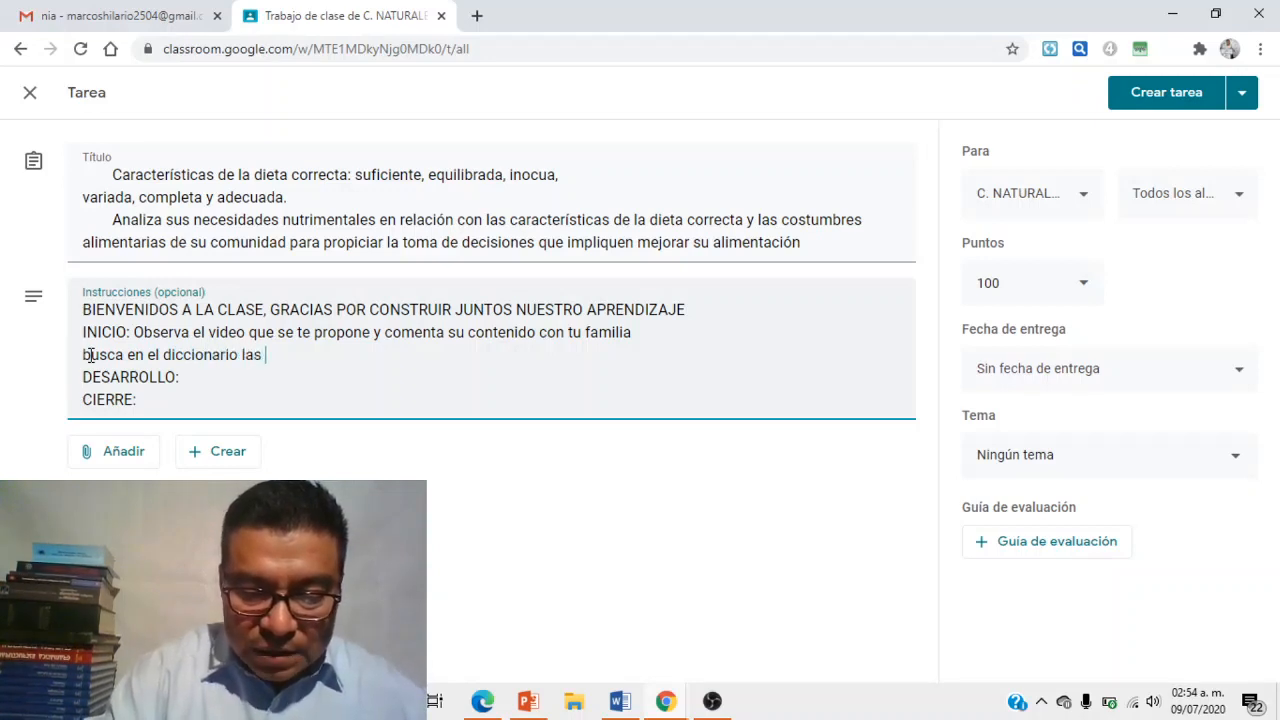
type("palabras que desconoces y que estan en el video")
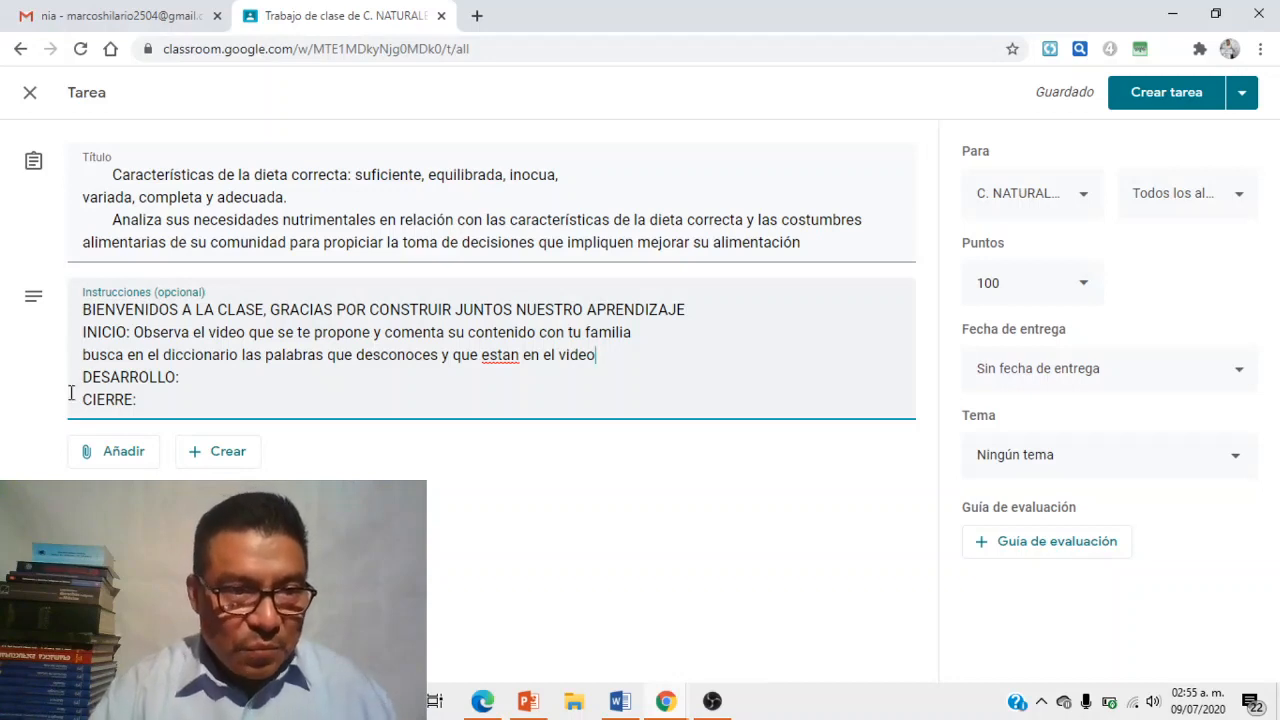
- Add numbered lines 1.-, 2.- and 3.- below DESARROLLO:
left_click(183, 384)
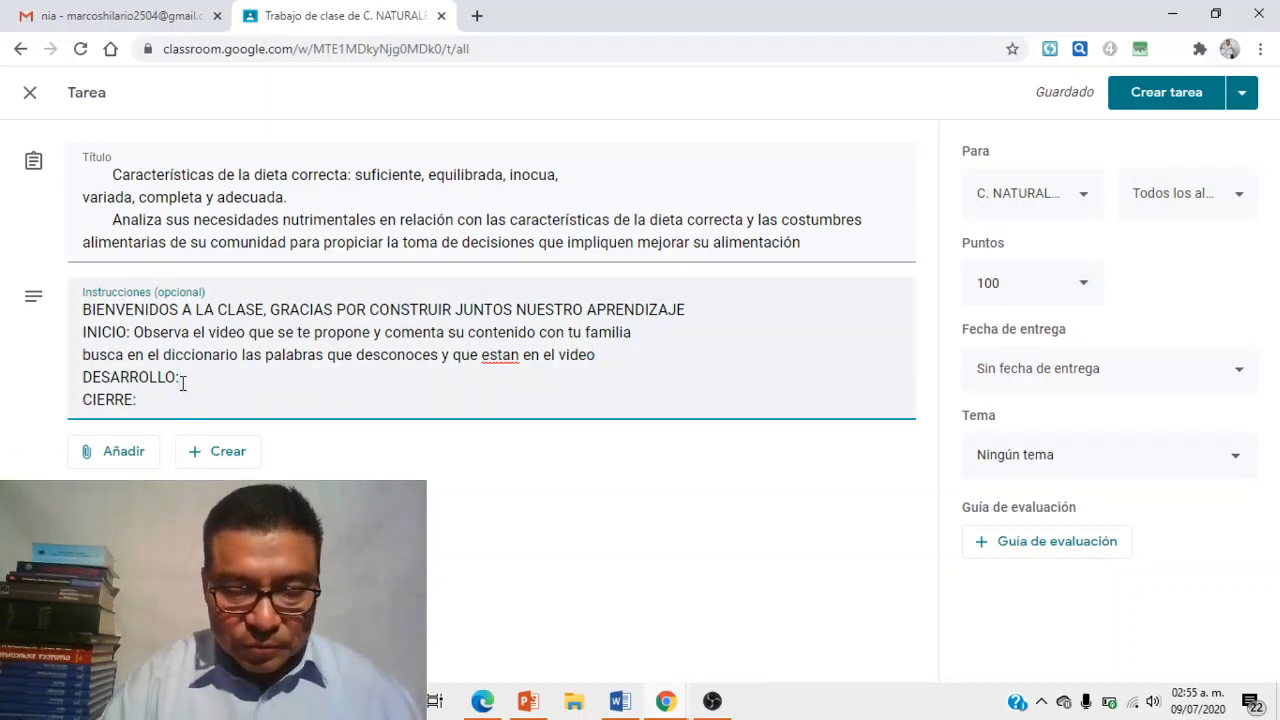
key("Return")
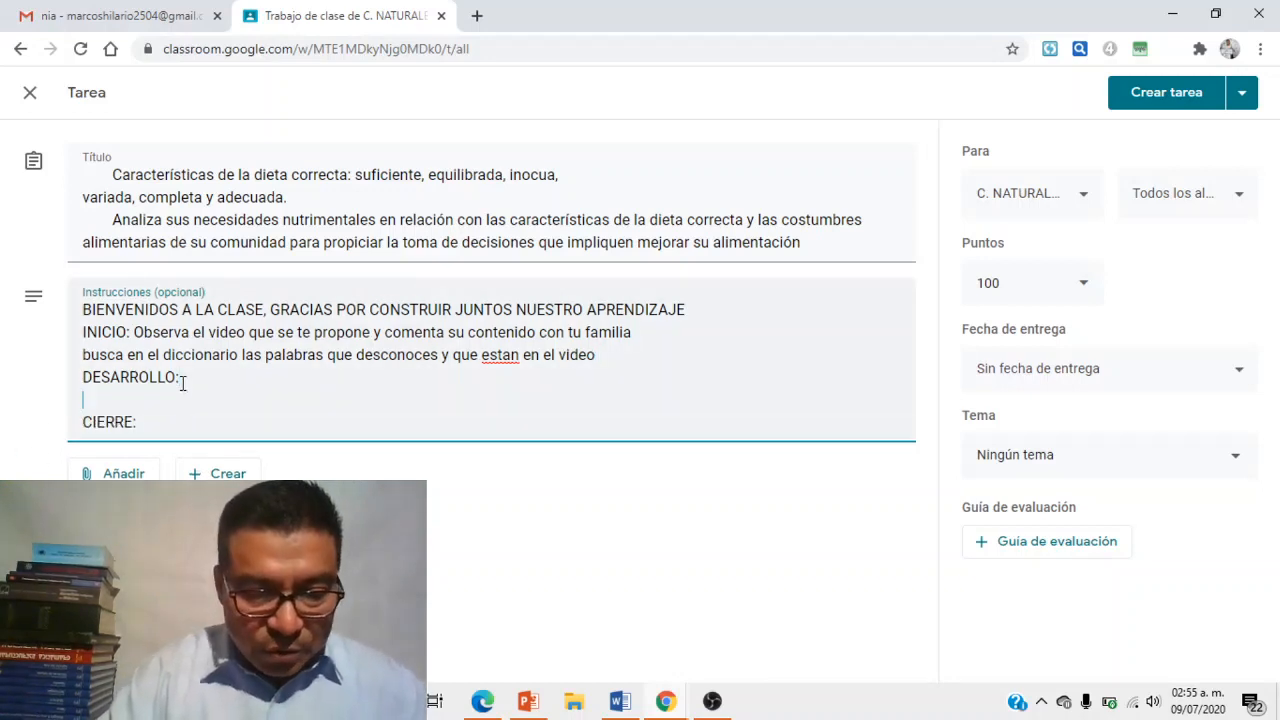
type("1.-2.-")
key("BackSpace")
key("BackSpace")
key("BackSpace")
key("BackSpace")
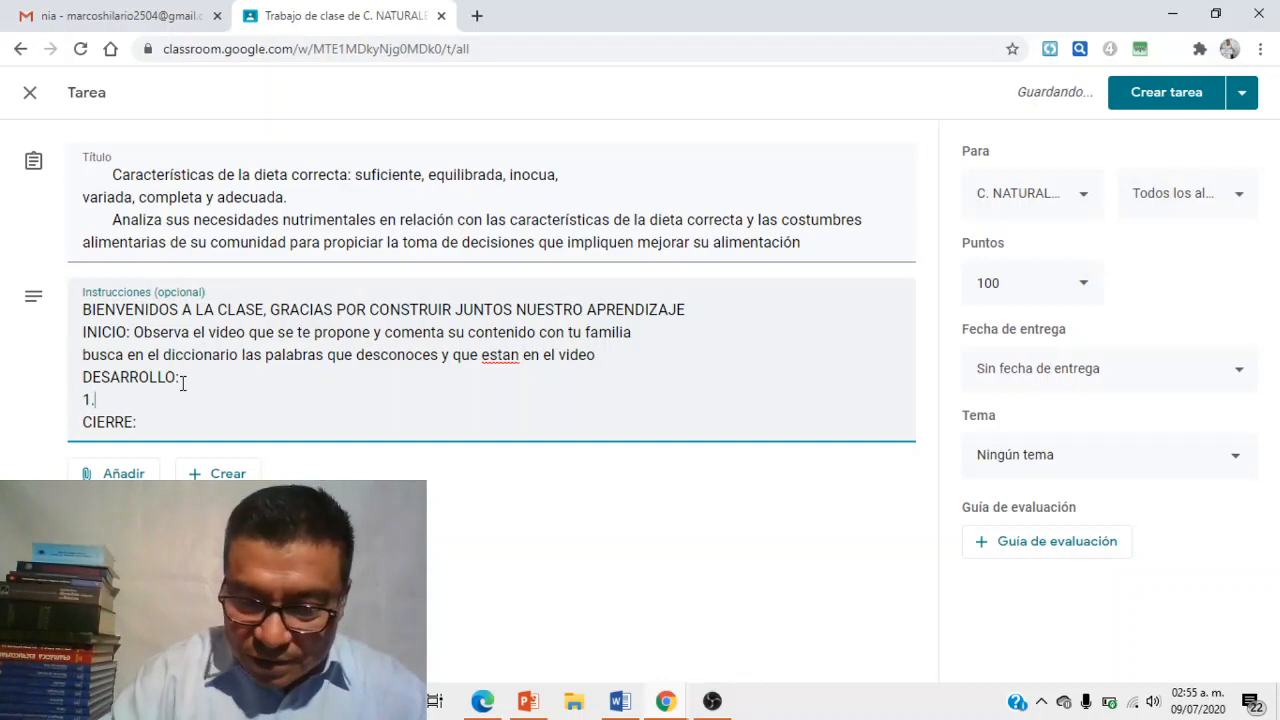
type("-")
key("Return")
type("2")
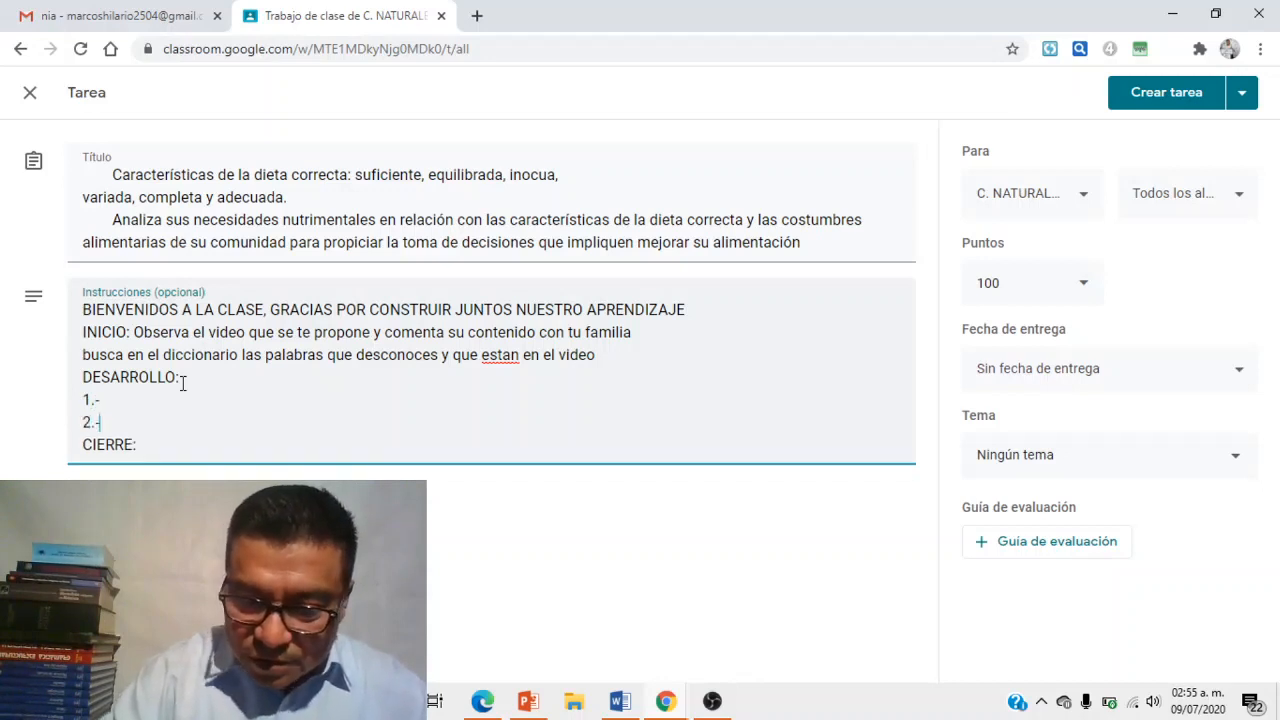
type(".-")
key("Return")
type("3.-")
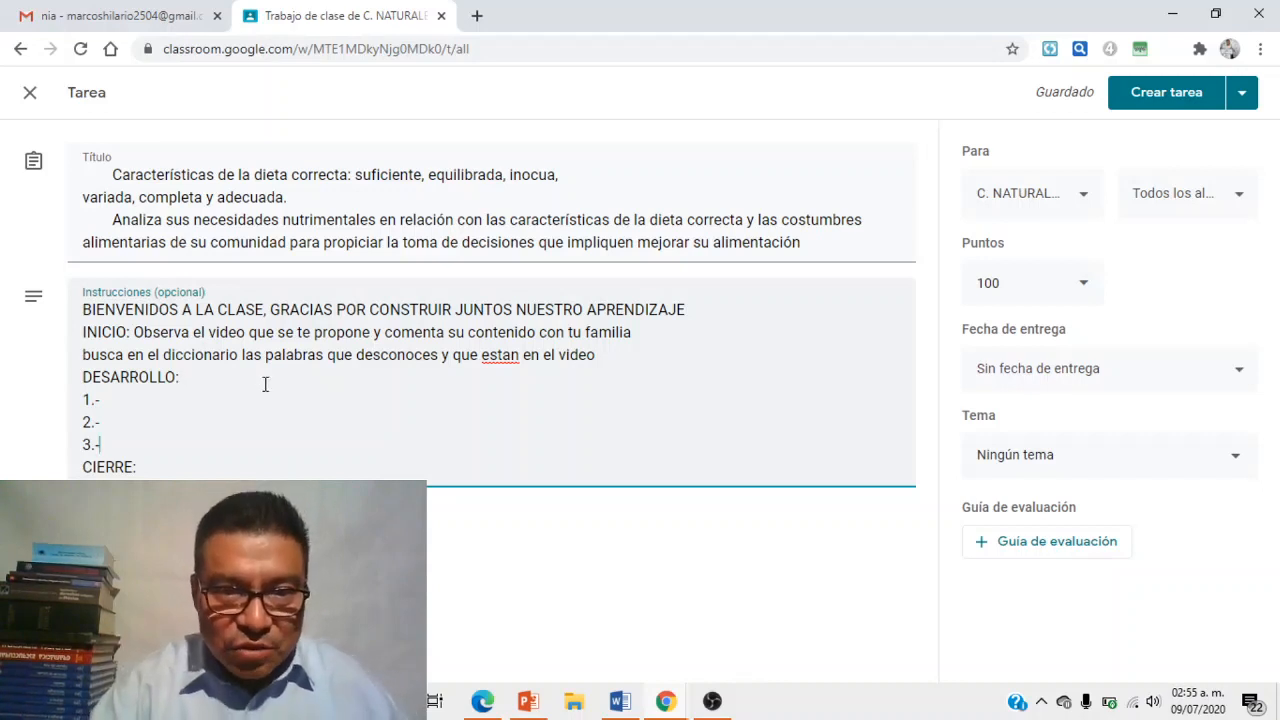
- Correct the misspelled 'estan' to 'están' using the spelling suggestion
right_click(489, 360)
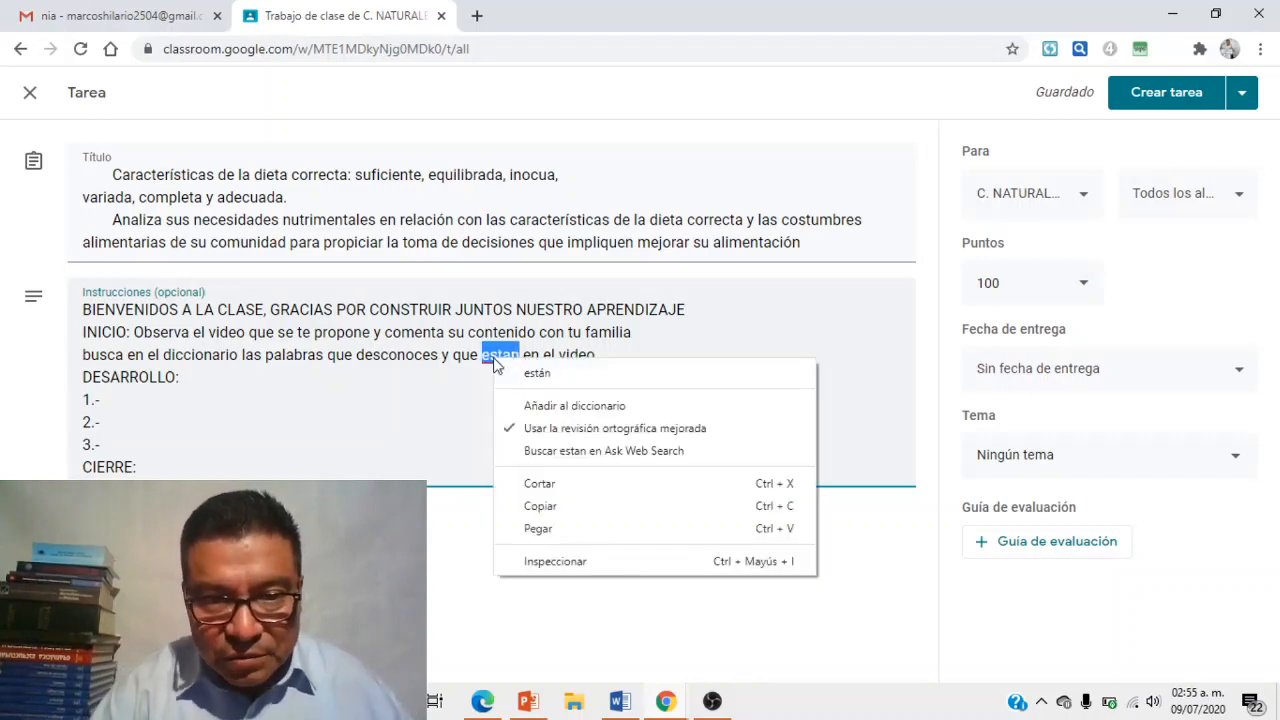
left_click(524, 372)
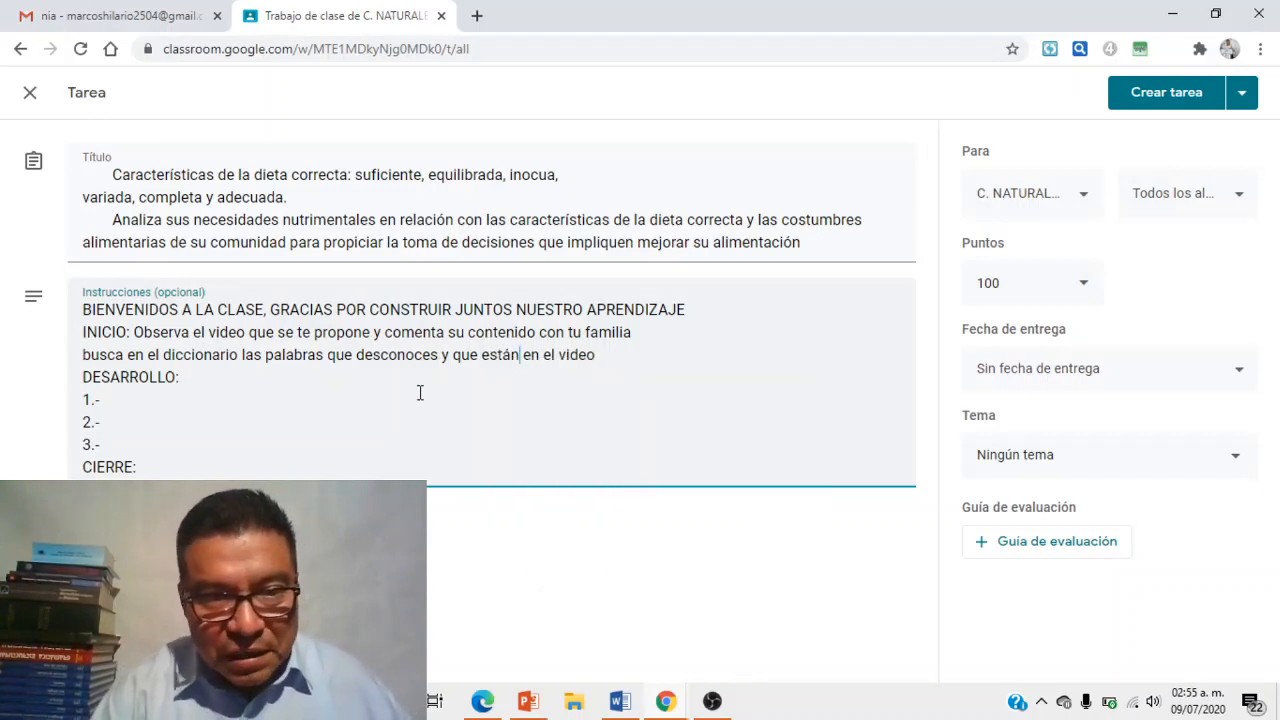
left_click(110, 403)
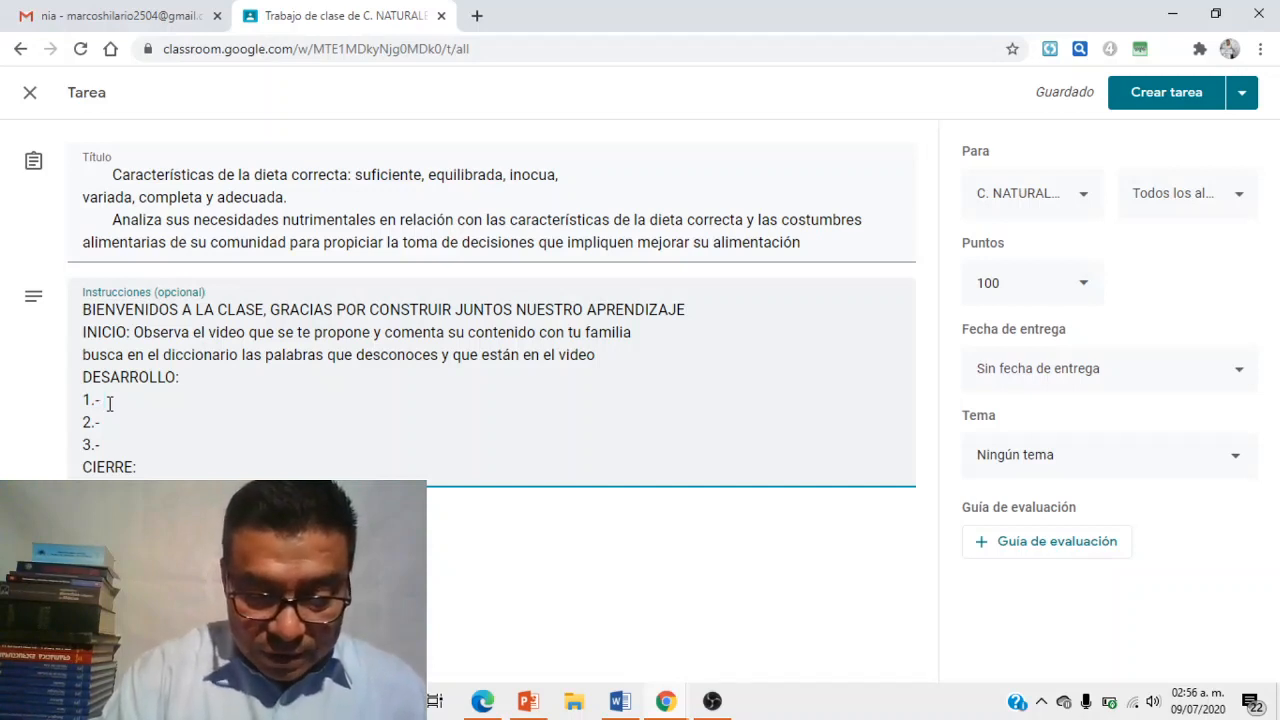
- Write item 1: a one-page paráfrasis of the video with título, inicio, desarrollo y cierre
type("escribe una parafra")
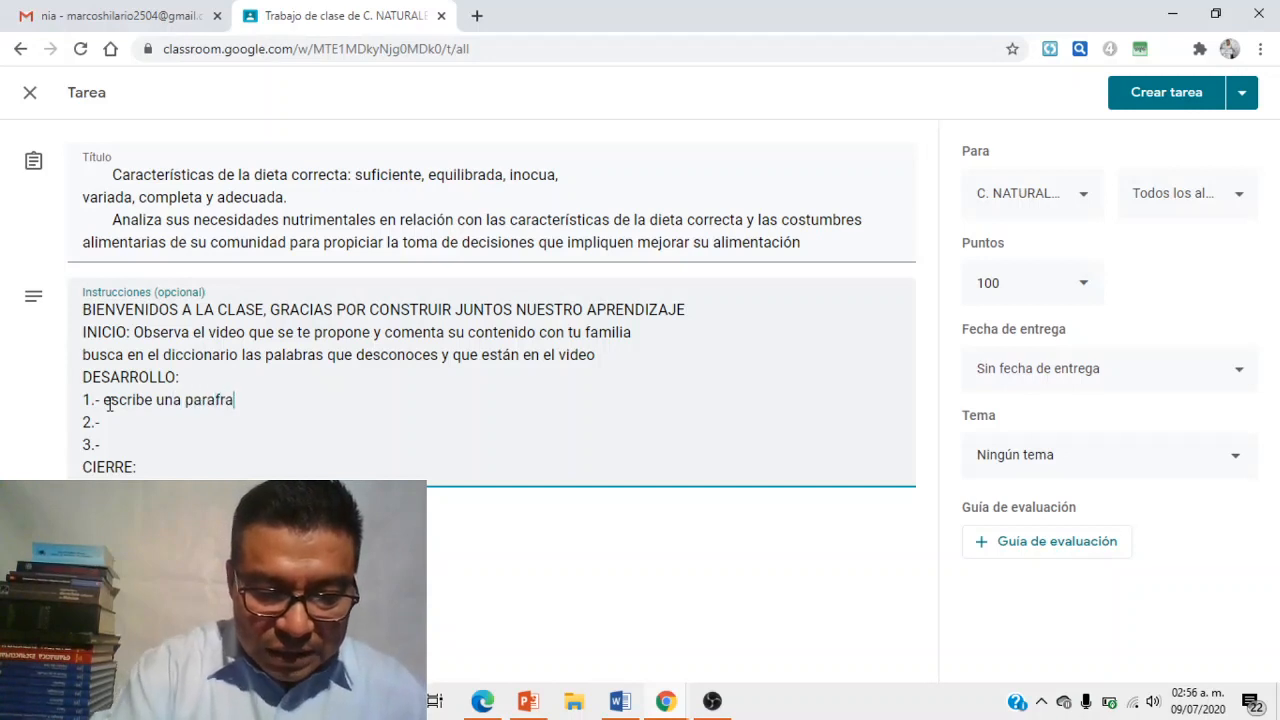
type("sis")
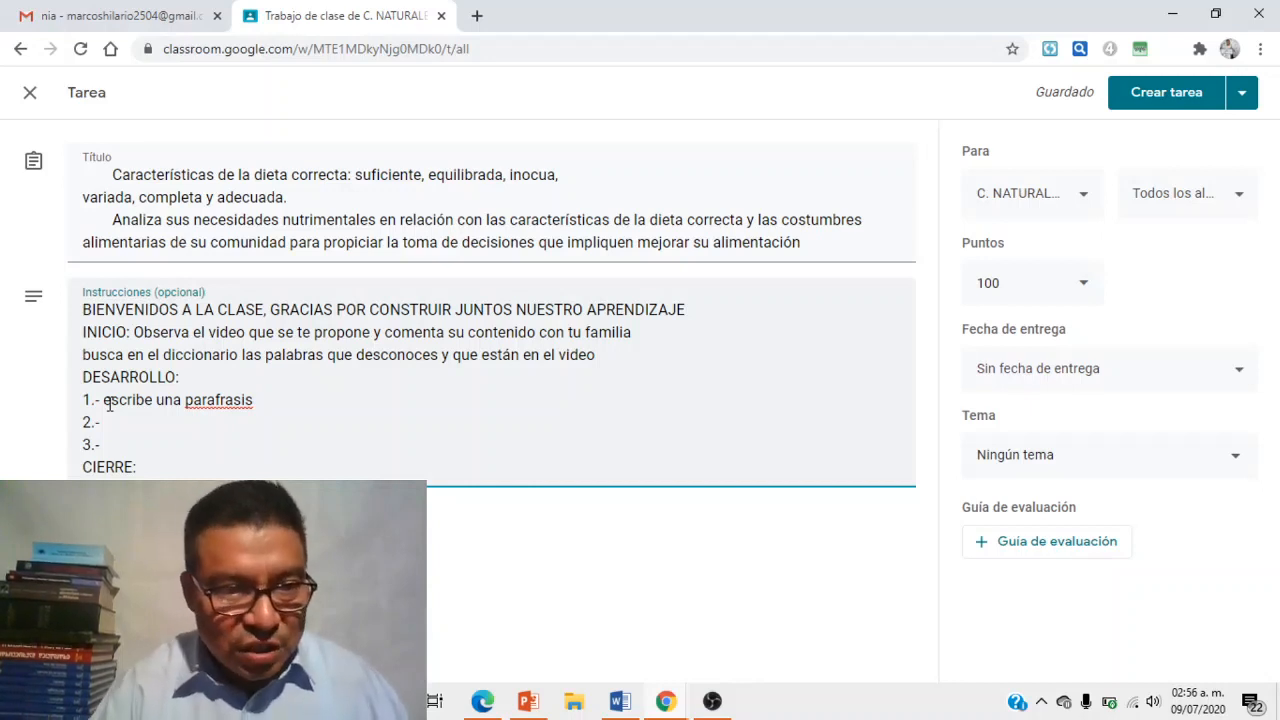
right_click(208, 399)
left_click(247, 412)
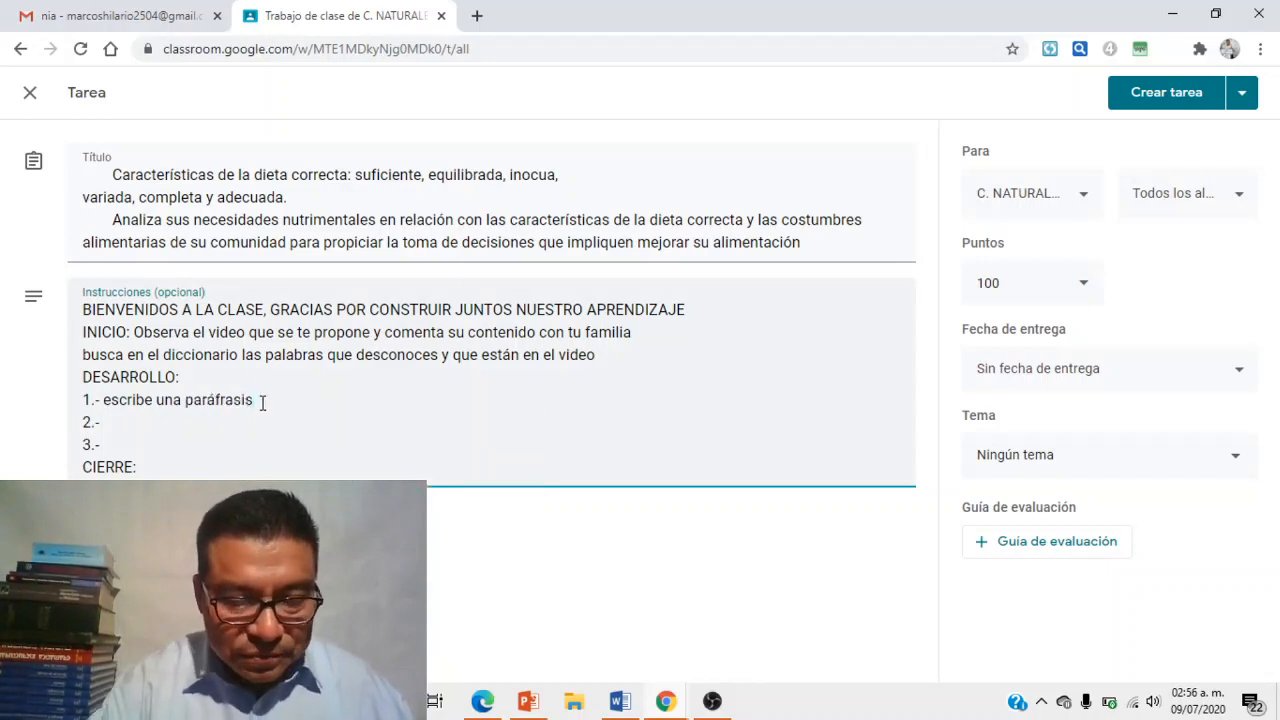
type("acerca del contenido del video")
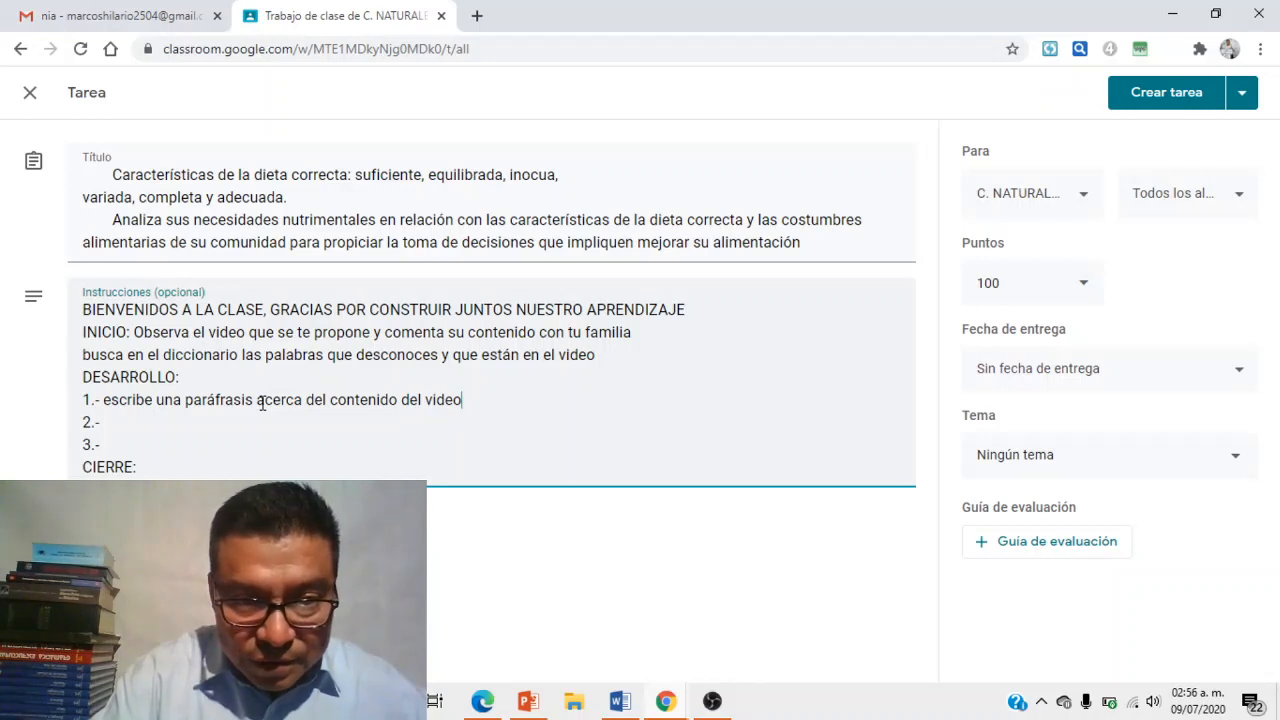
type("de la")
key("BackSpace")
key("BackSpace")
type("al menos ")
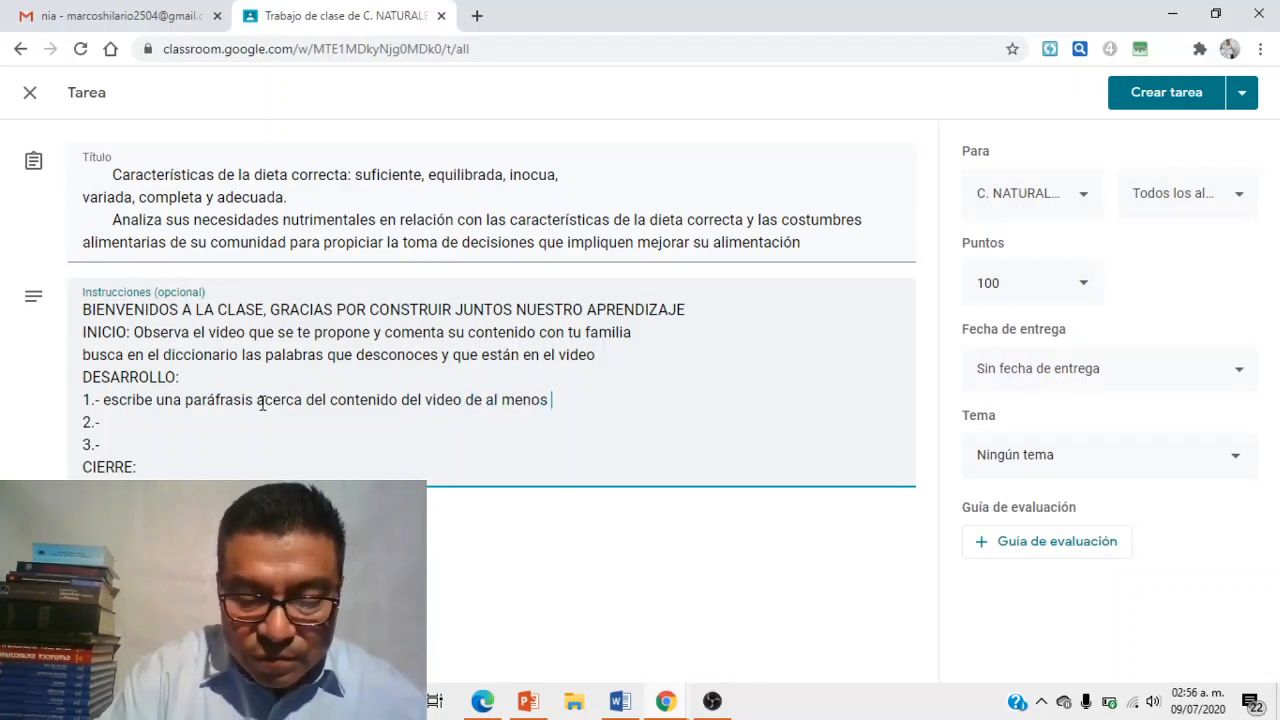
type("una cuartilla")
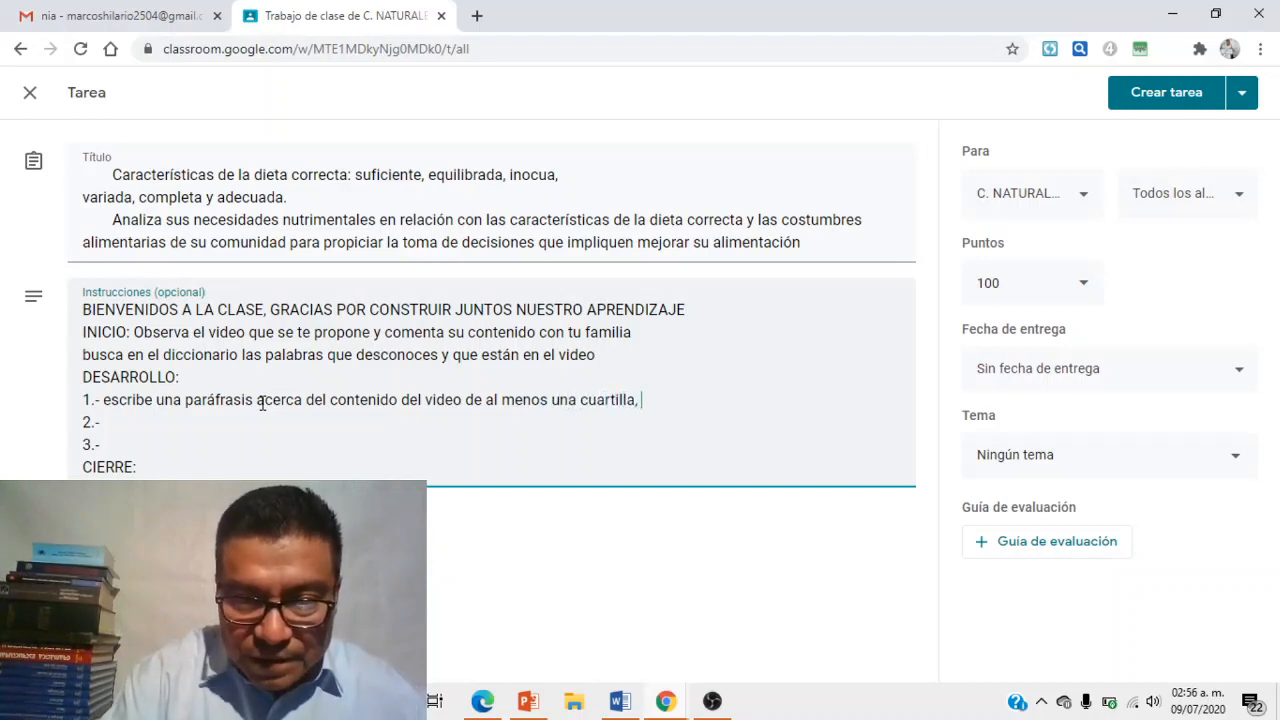
type(", qu")
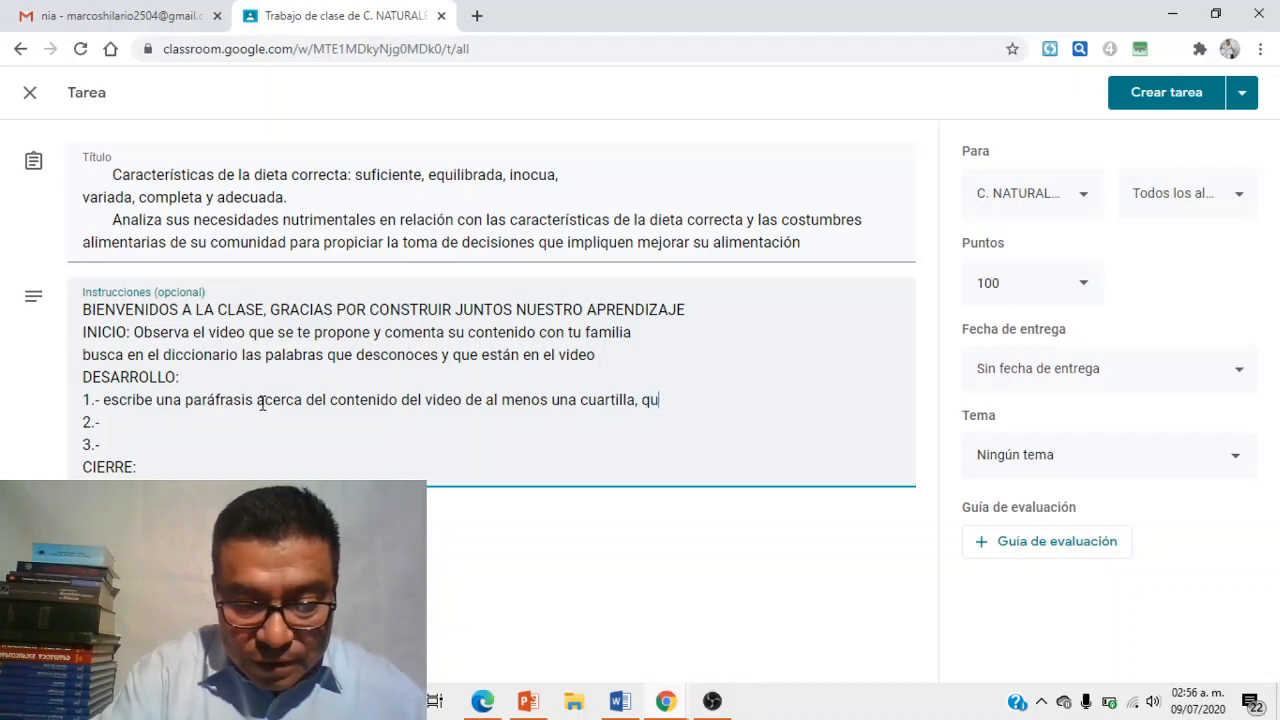
type("e ten")
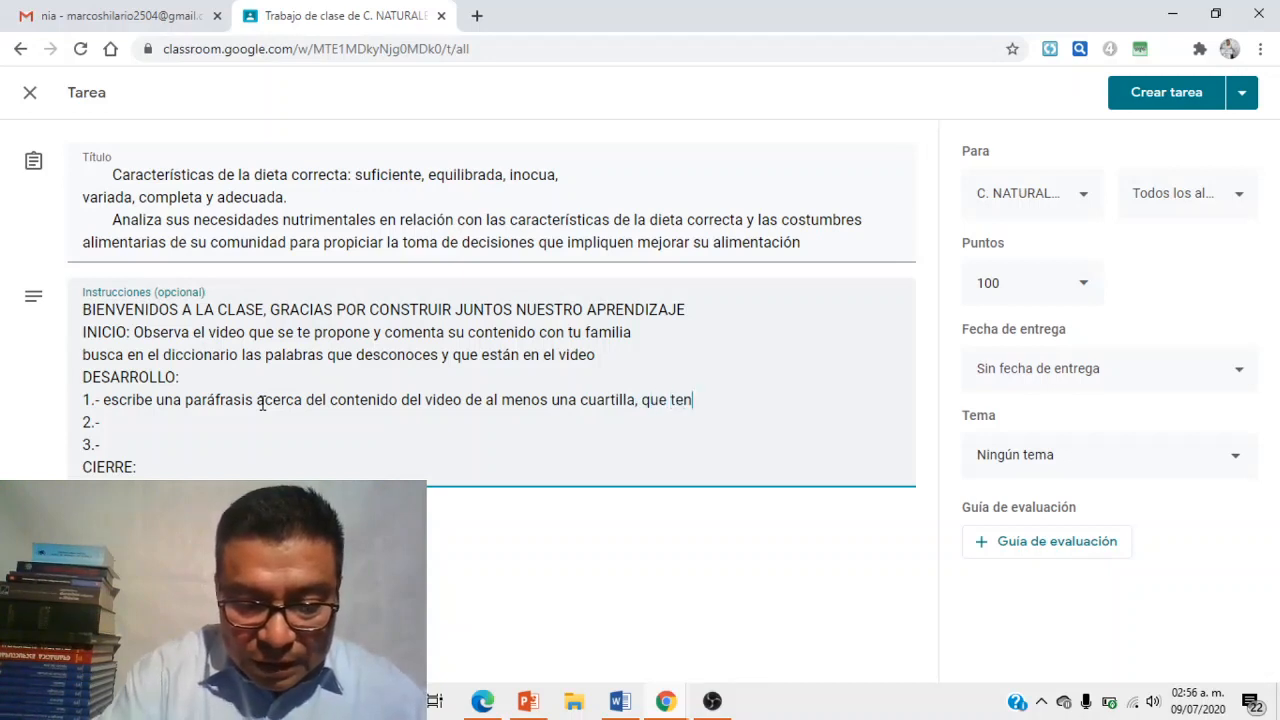
type("ga tit")
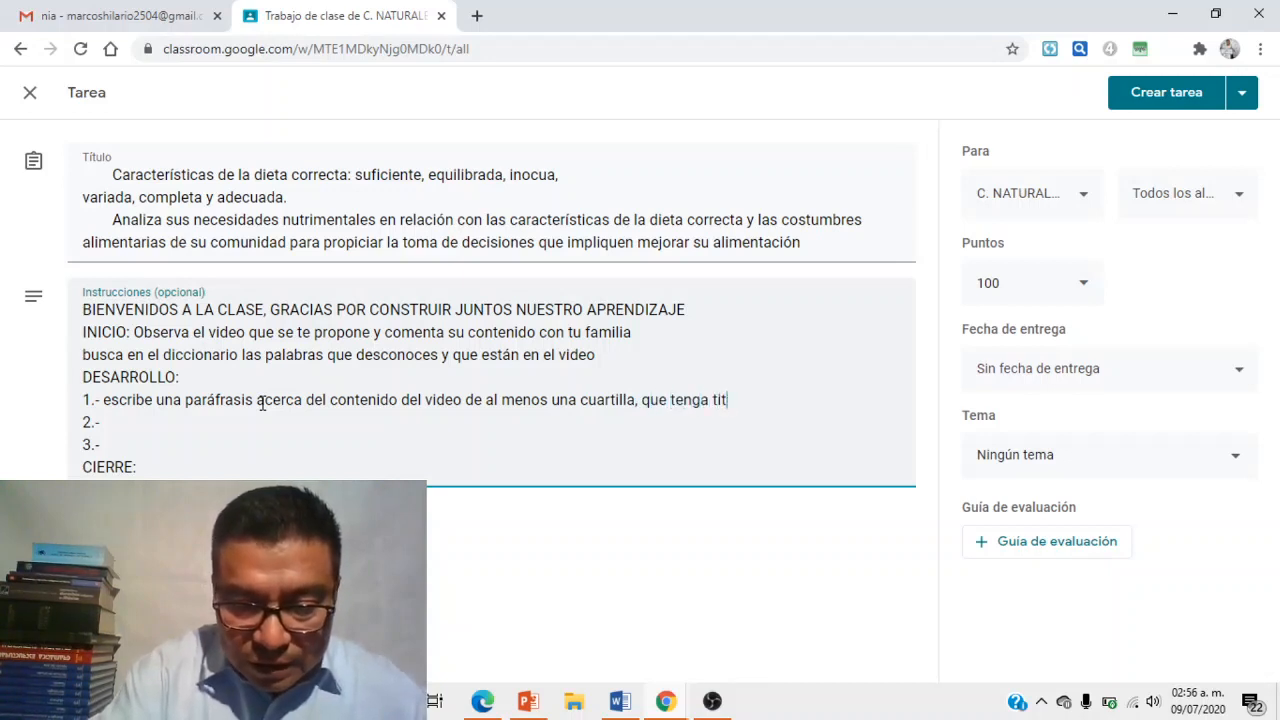
type("ulo, ini")
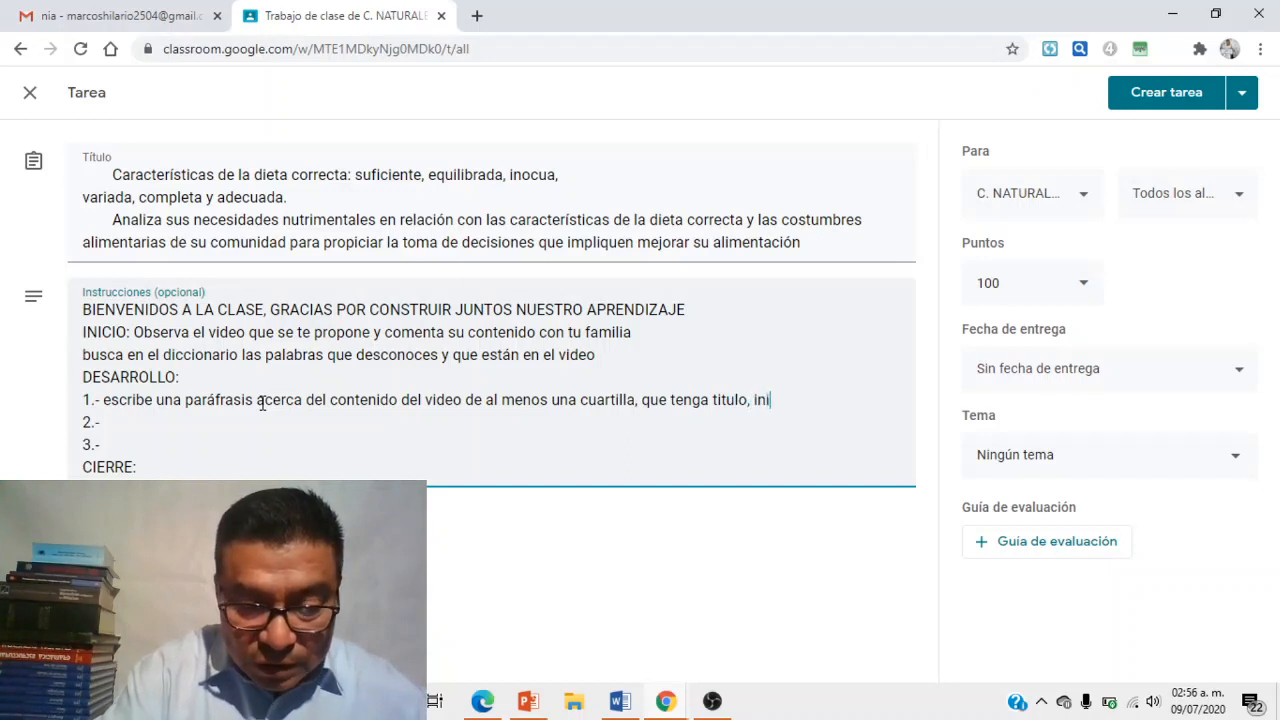
type("cio, desa")
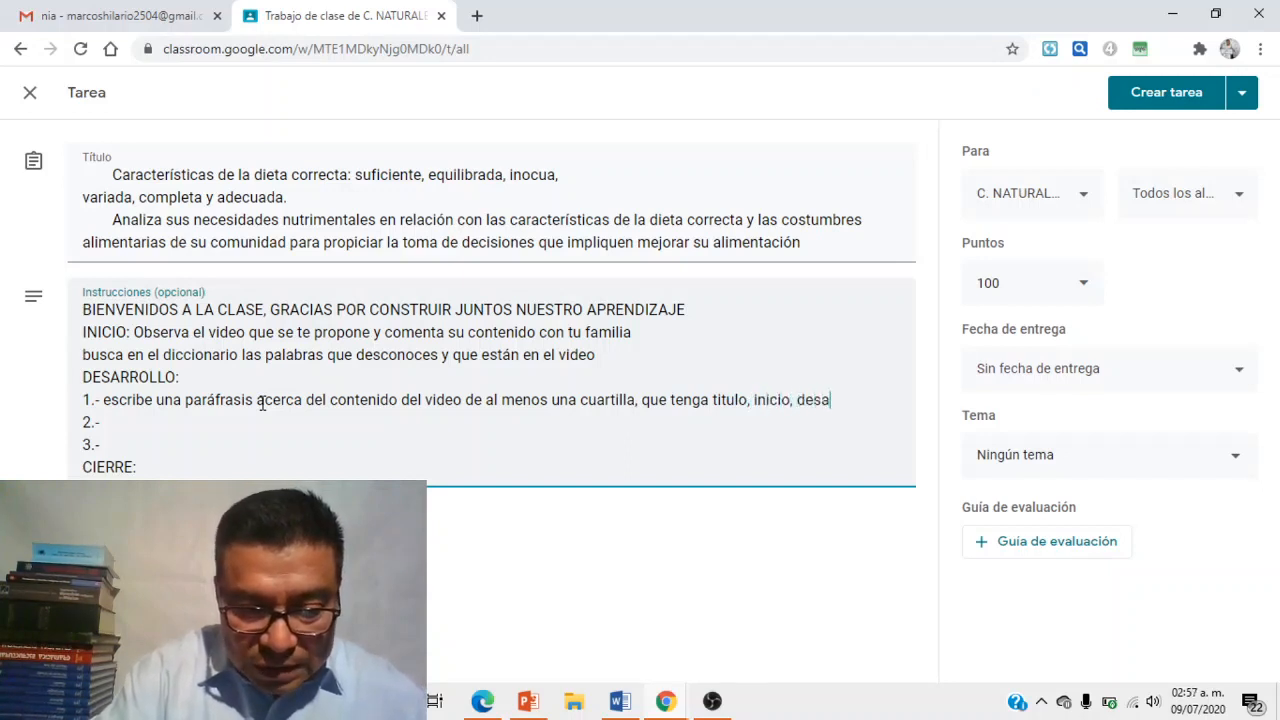
type("rrollo,")
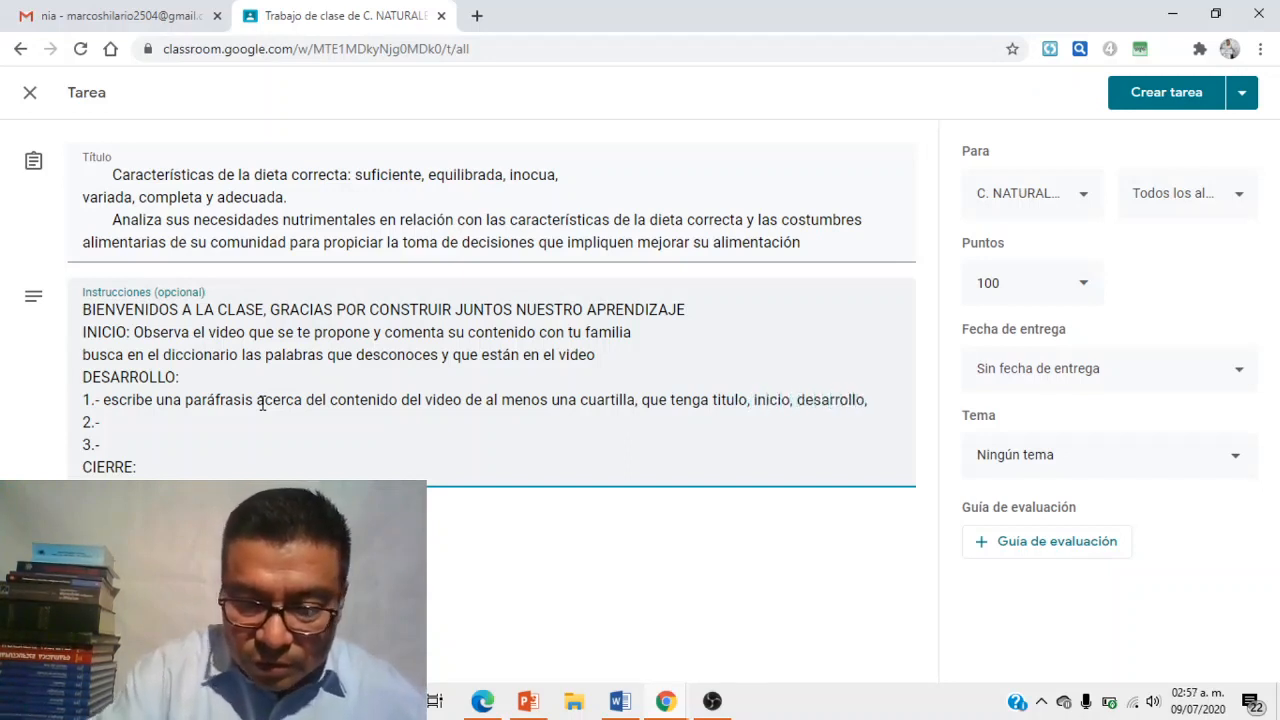
key("BackSpace")
type("y")
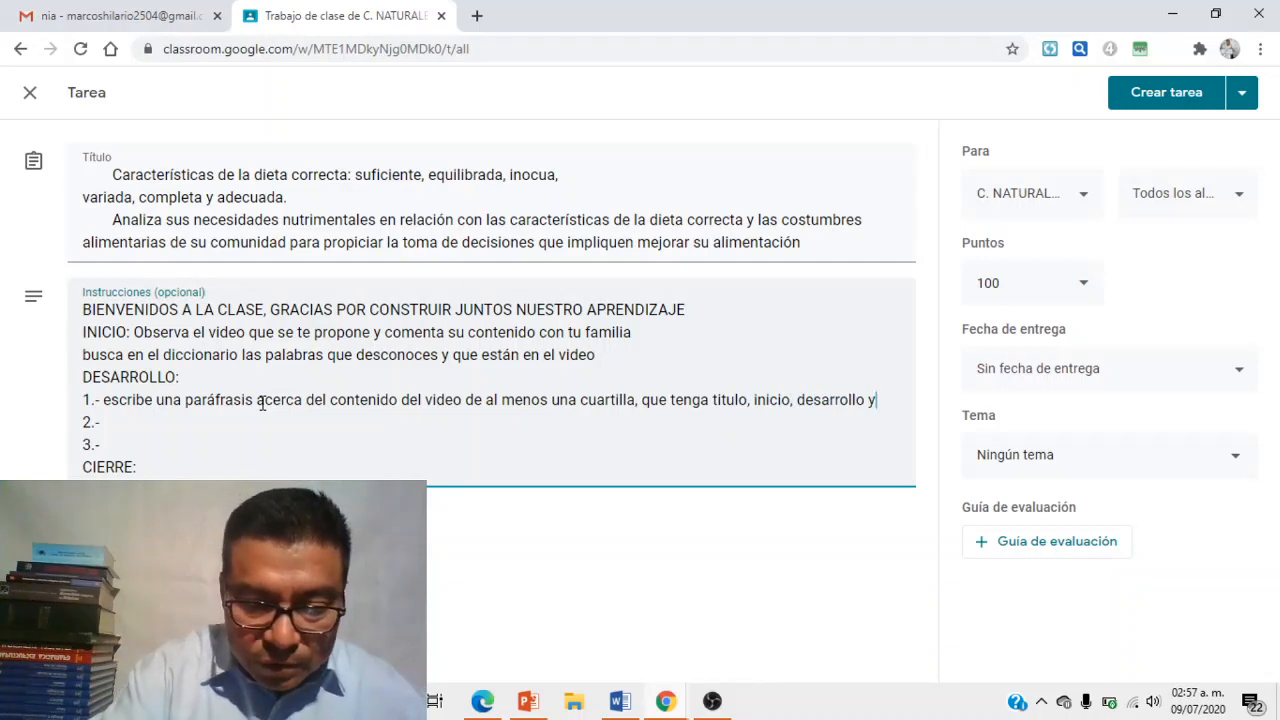
type(" cierre")
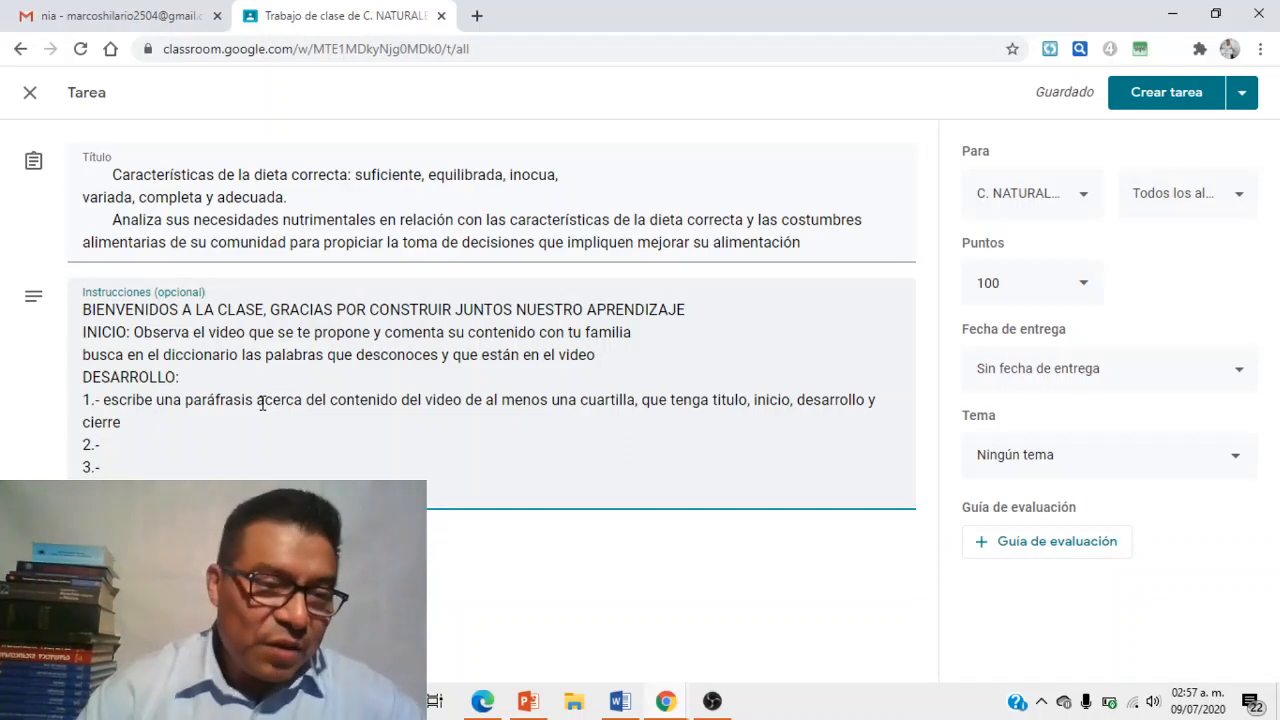
- Enter item 2: 'resuelve el cuestionario que se te envia en esta clase'
left_click(110, 444)
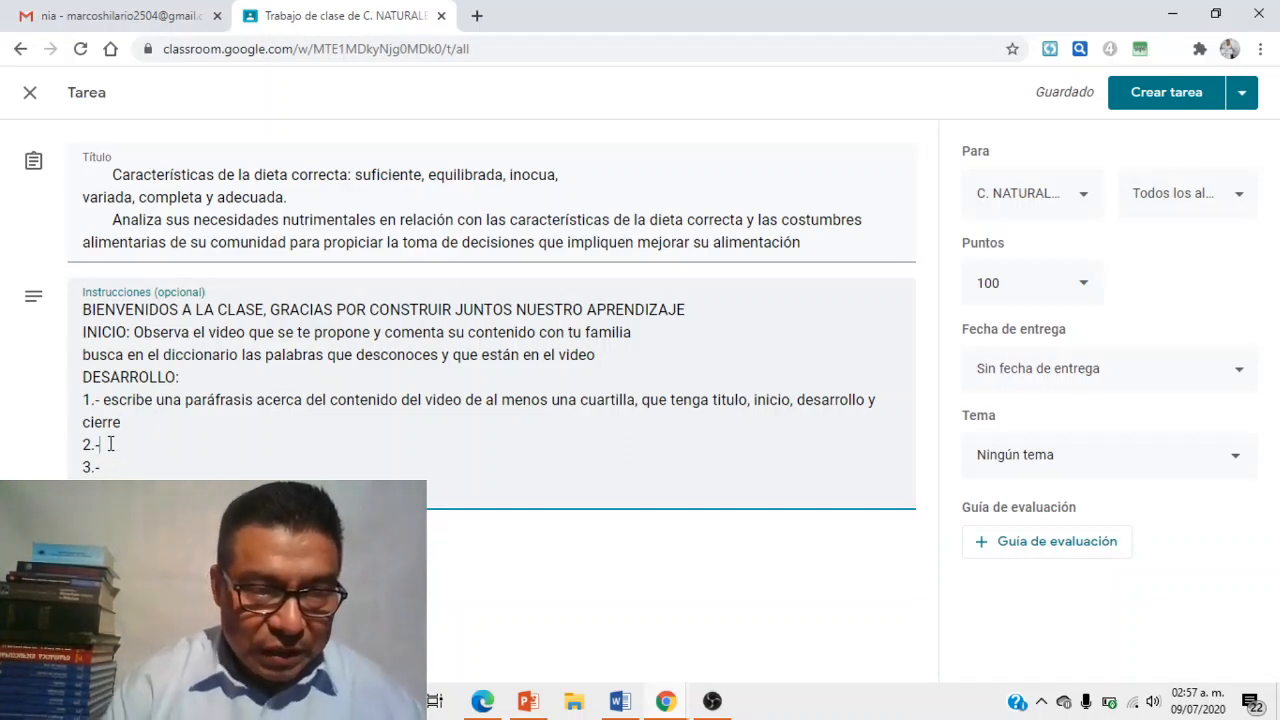
type("resuelve")
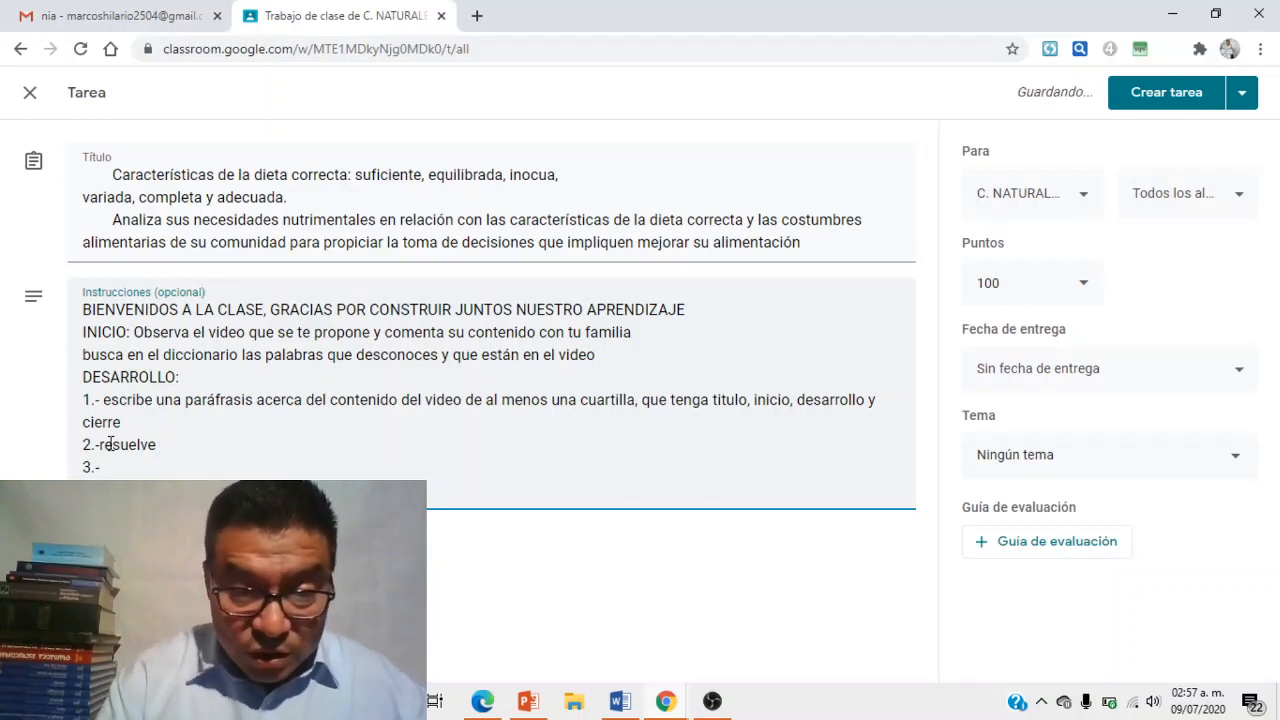
type(" el c")
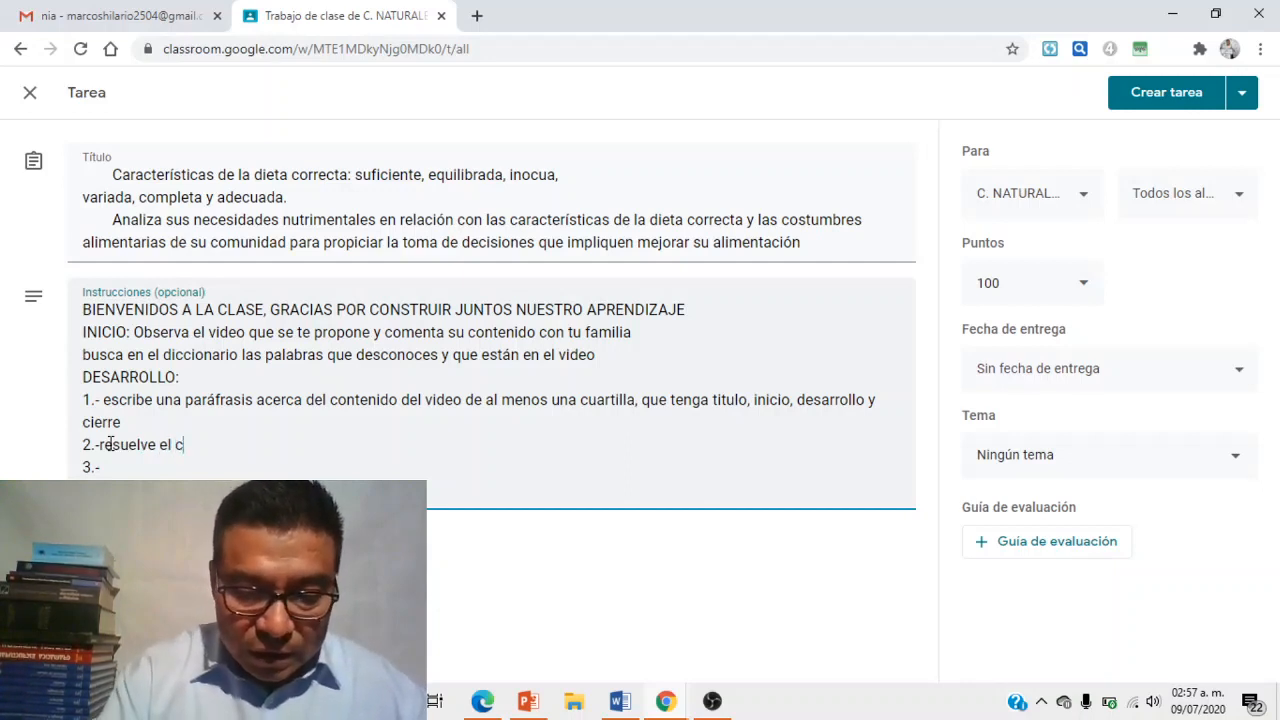
type("uestionario que se te envia en esta ")
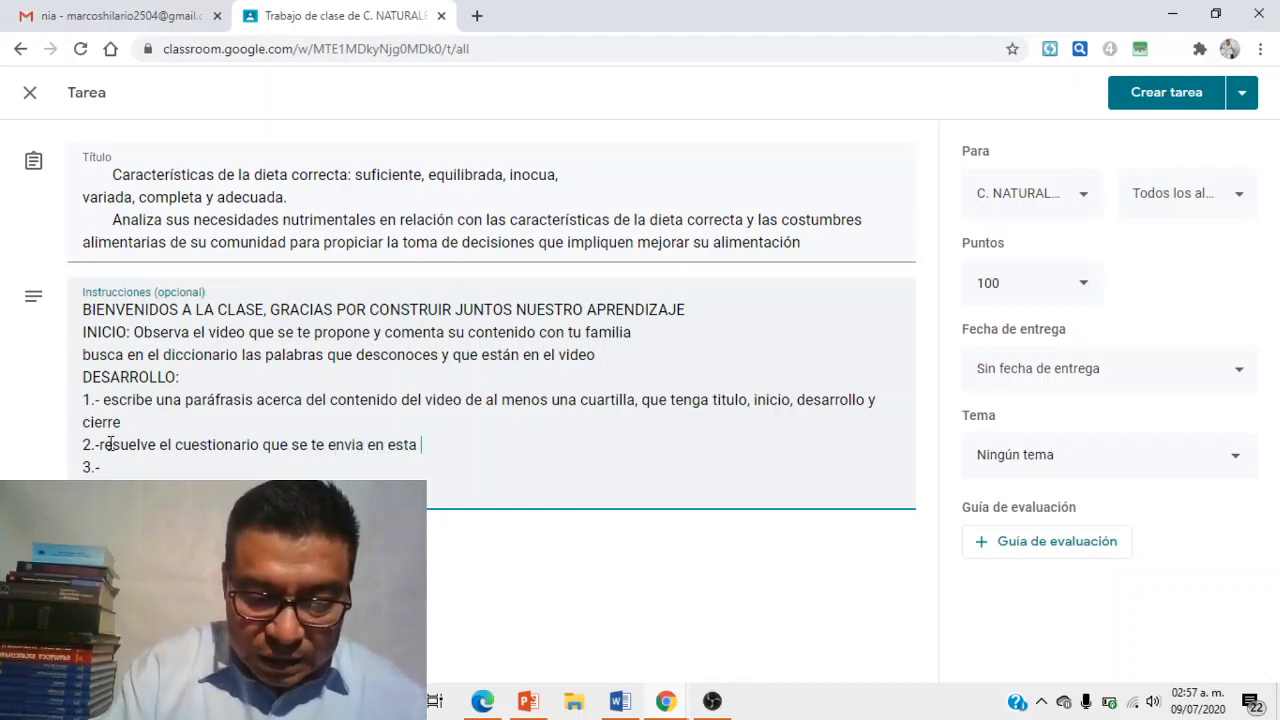
type("clase")
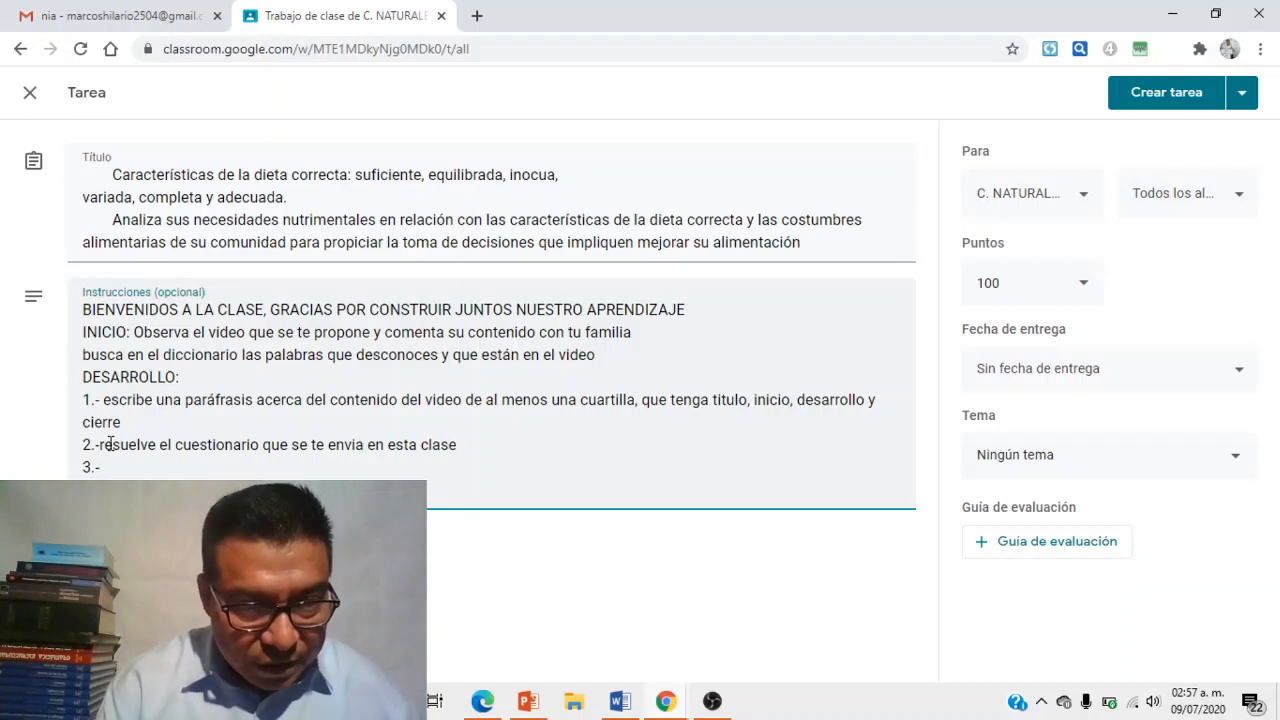
left_click(102, 470)
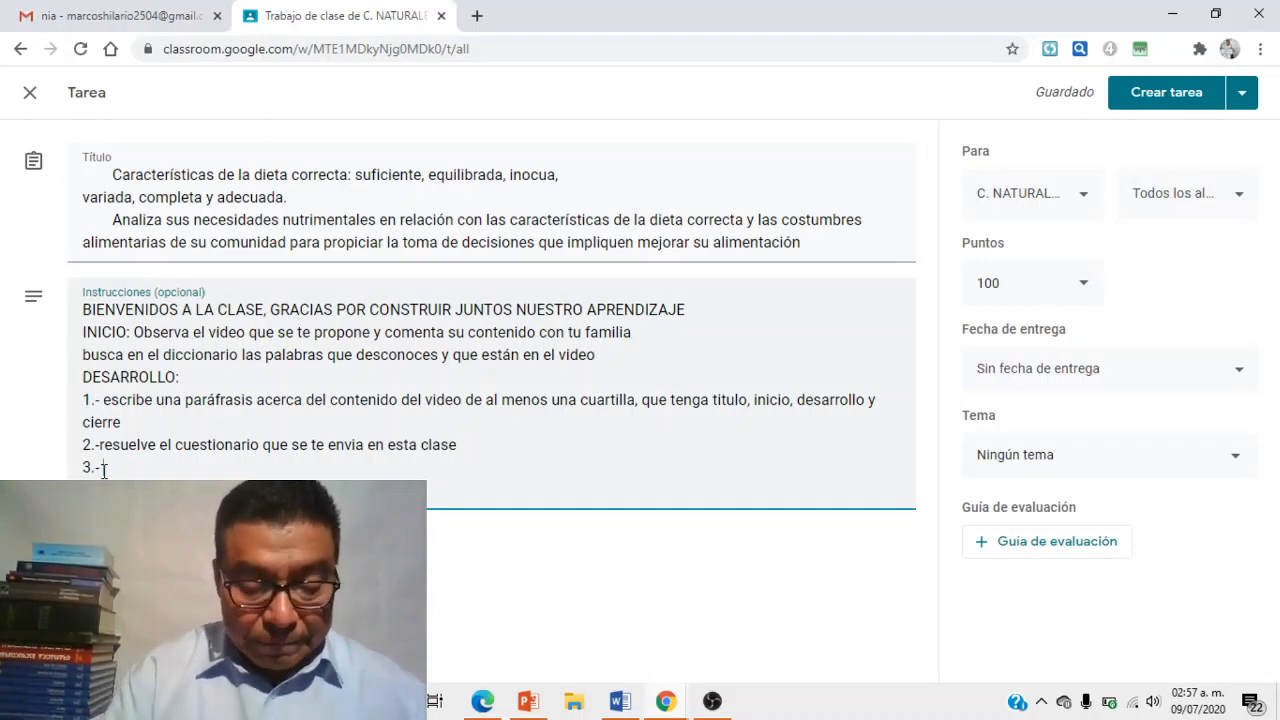
- Write item 3: compare the video's suggested diet with our community's and share comments
type("obse")
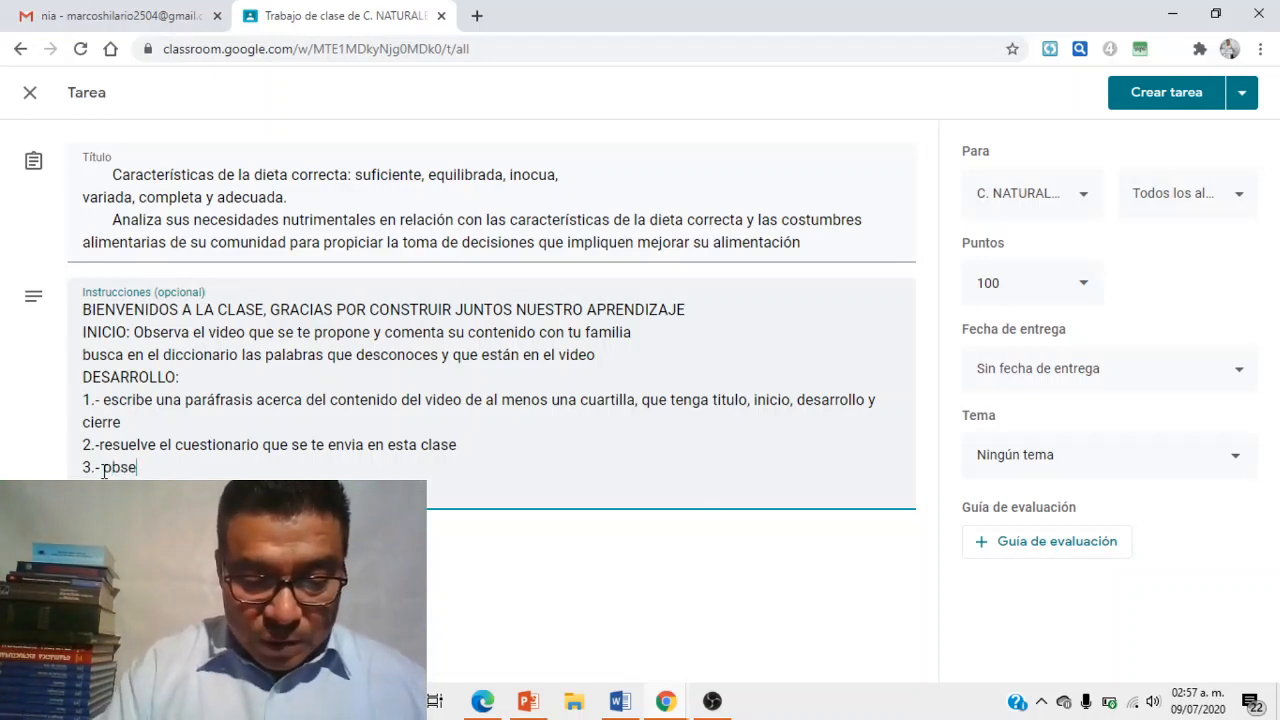
type("rva y compara")
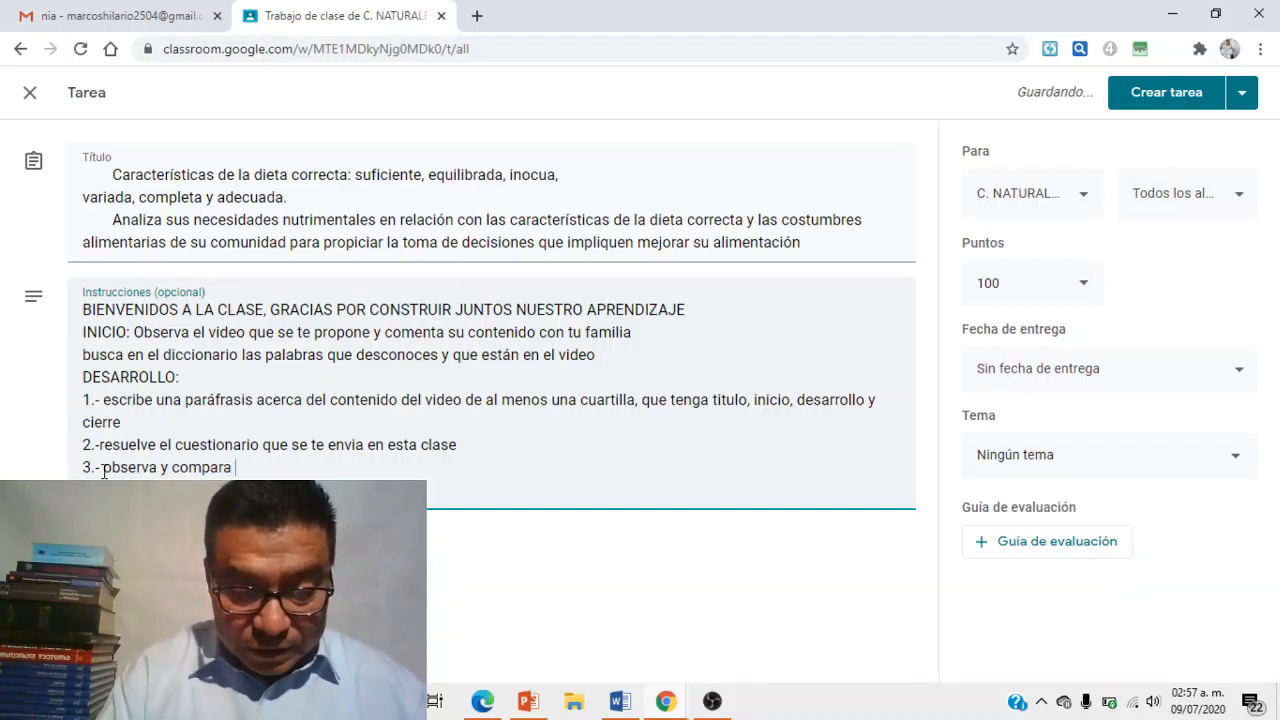
type(" la al")
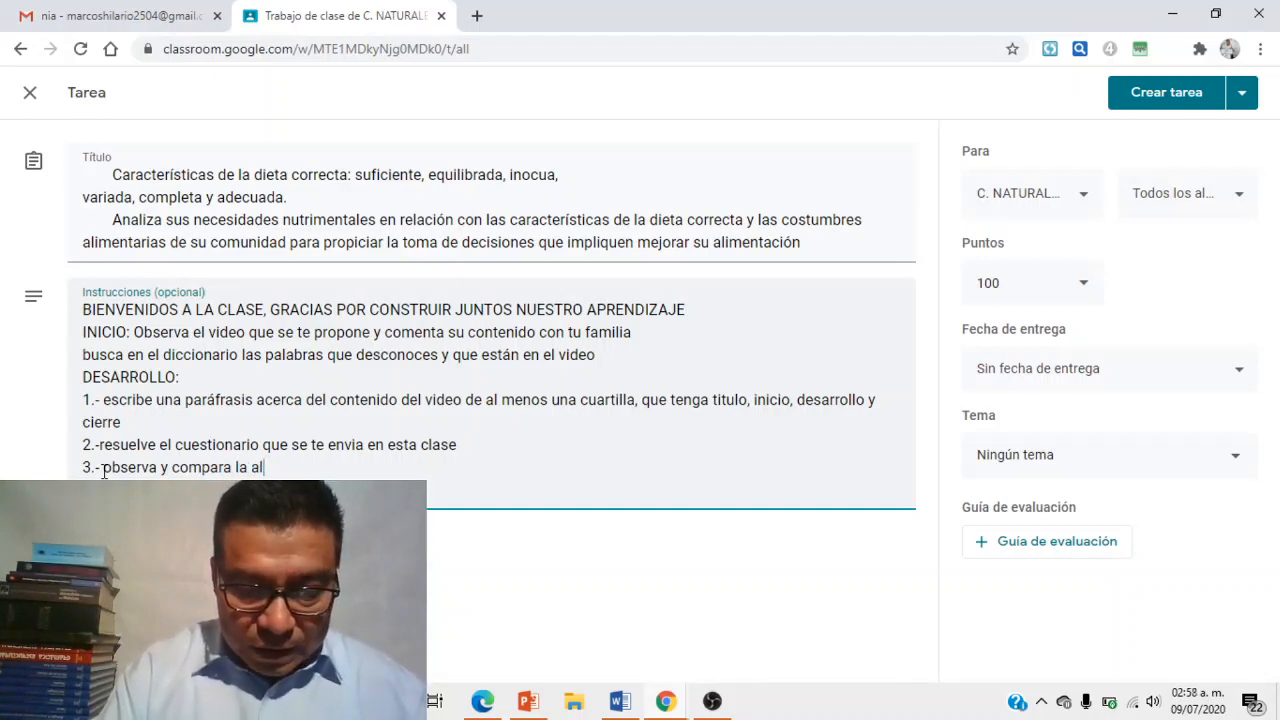
type("imentacion sugerida")
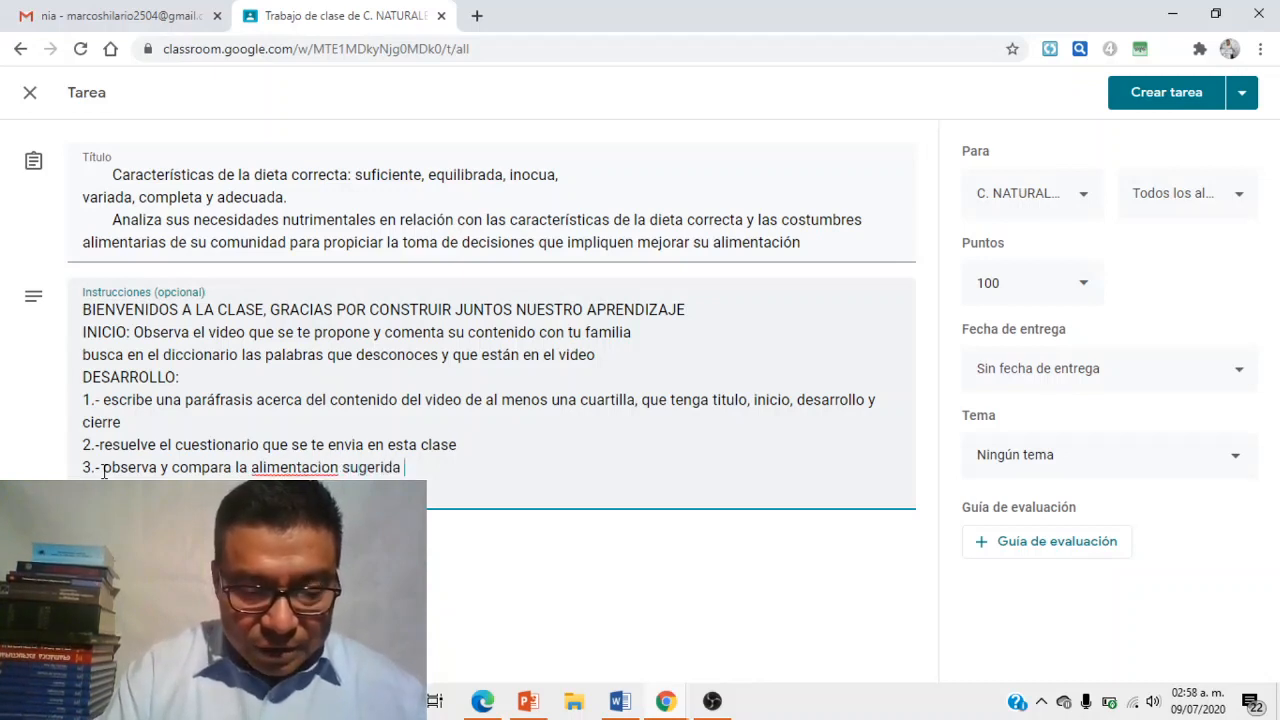
type(" en el vi")
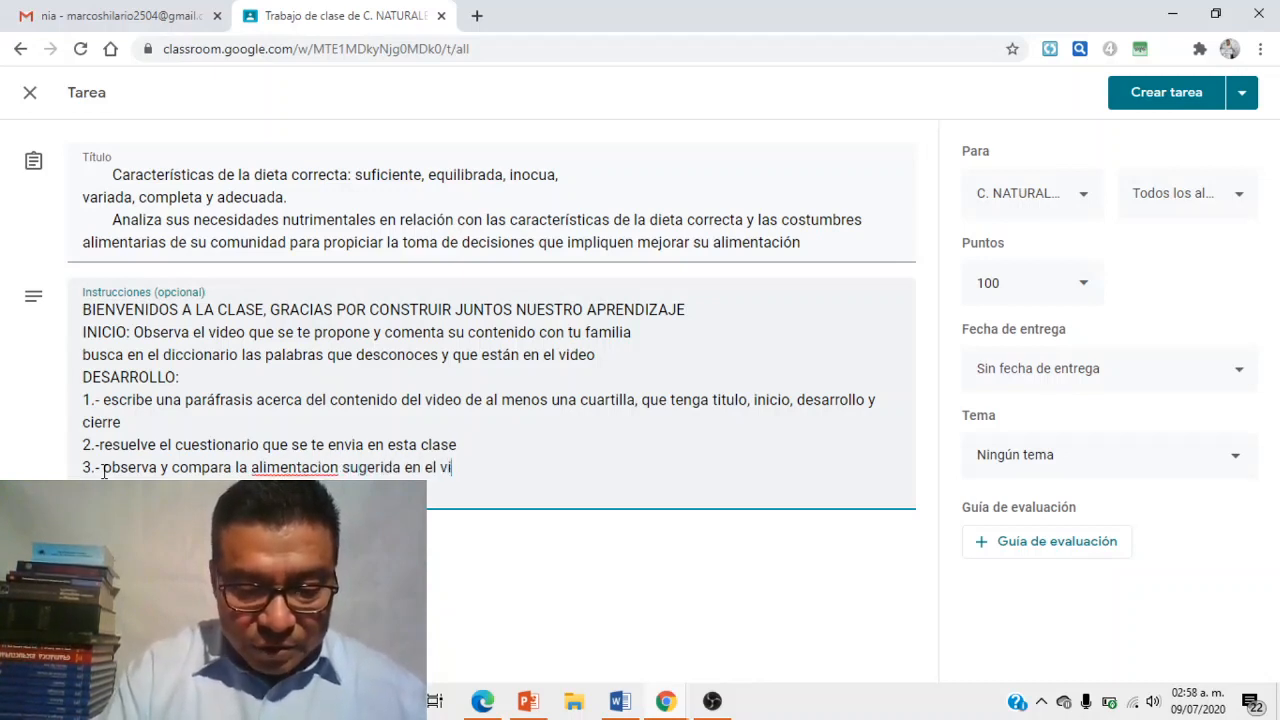
type("deo con la alimentacion")
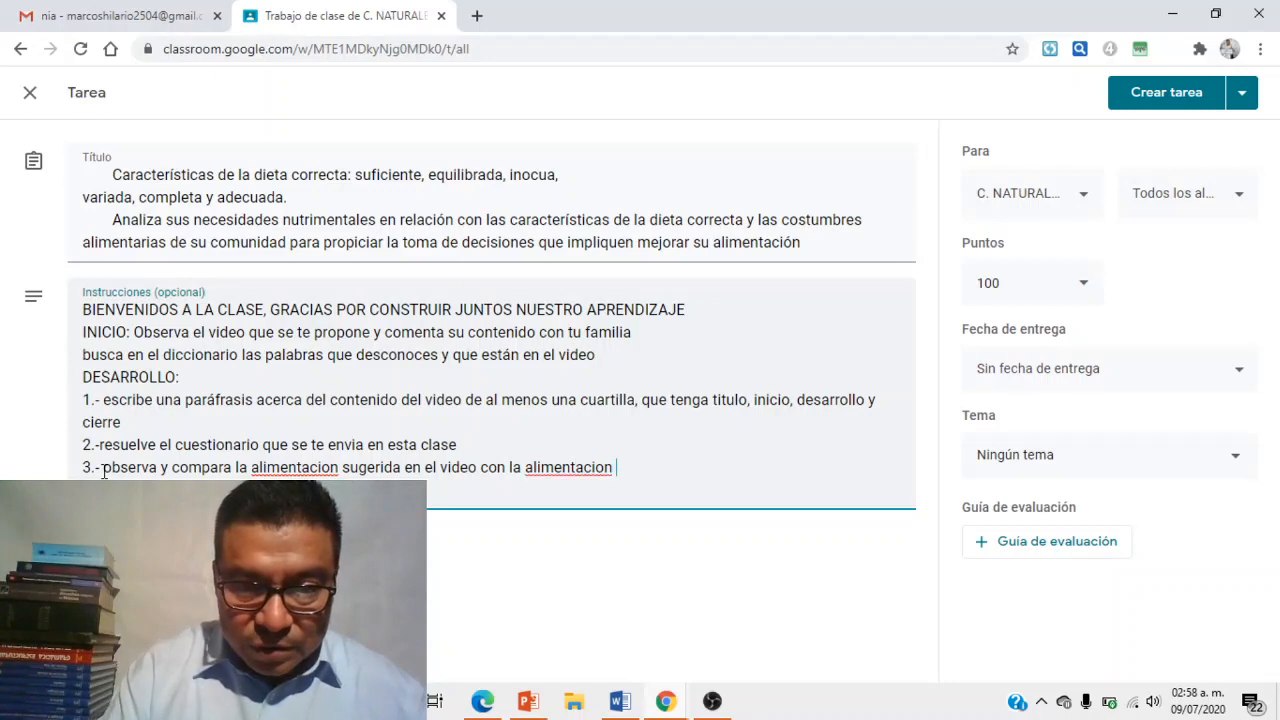
type(" de nu")
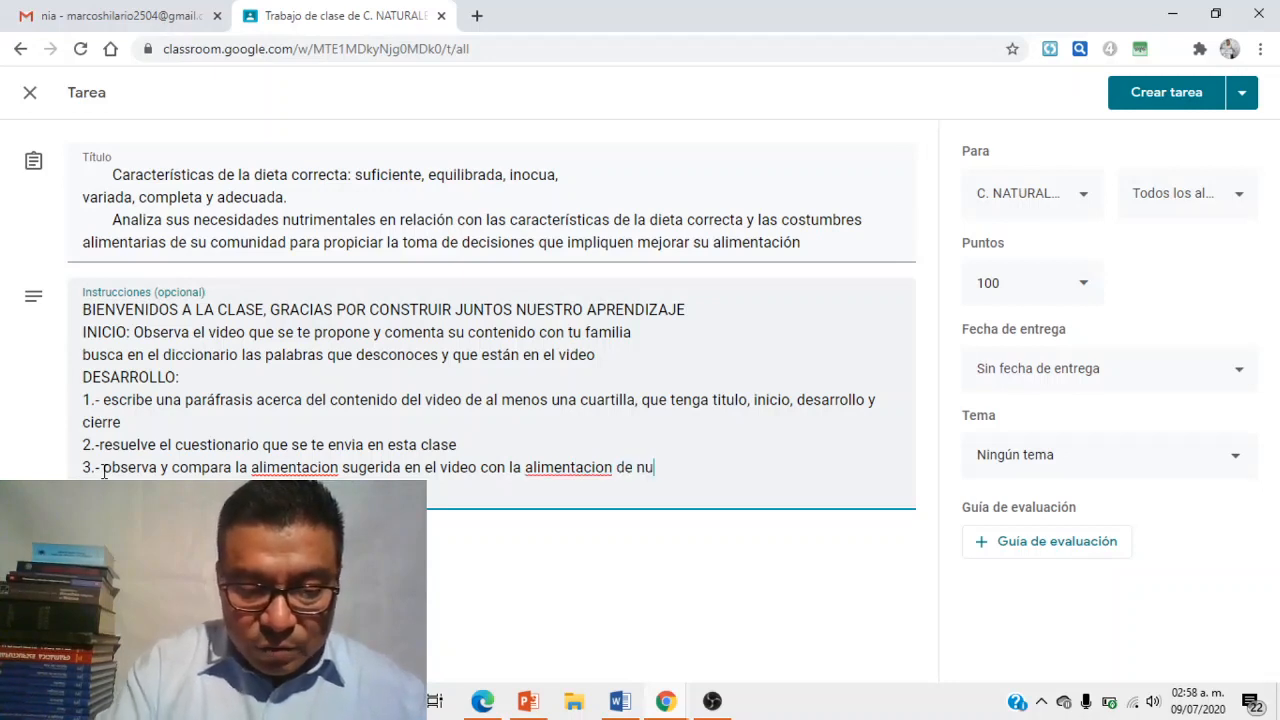
type("estra comunida")
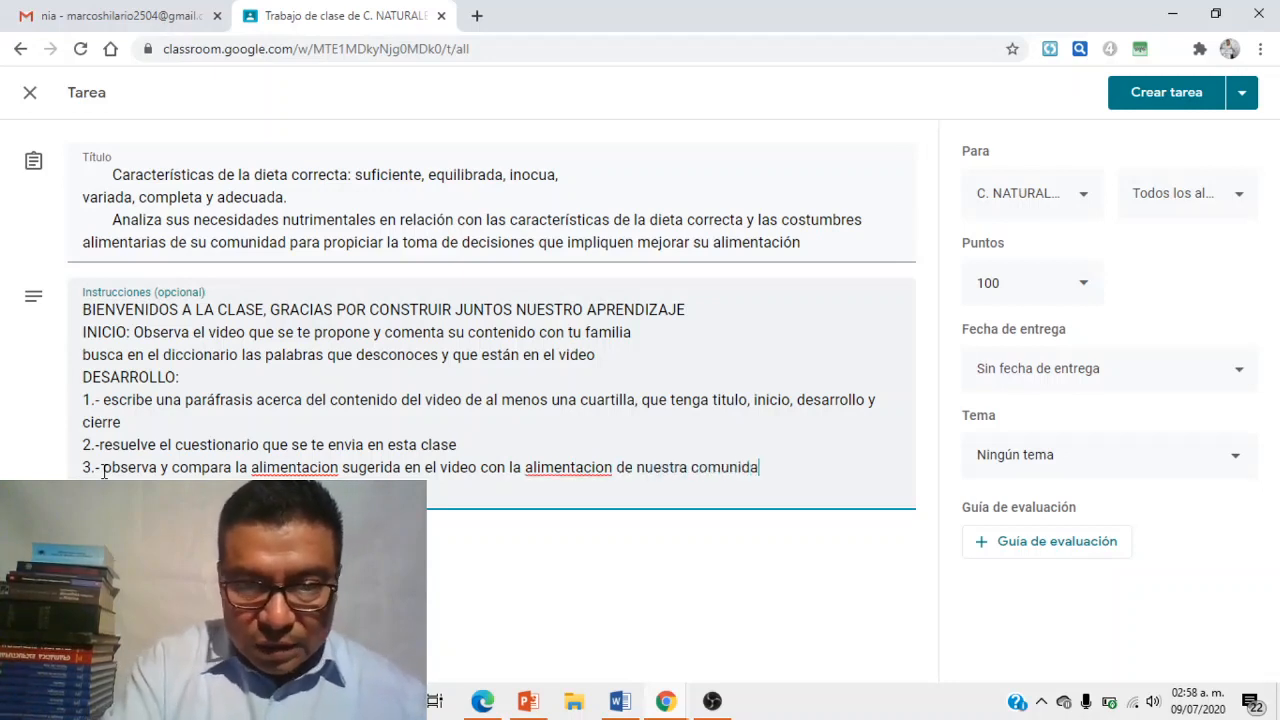
type("d, productos que")
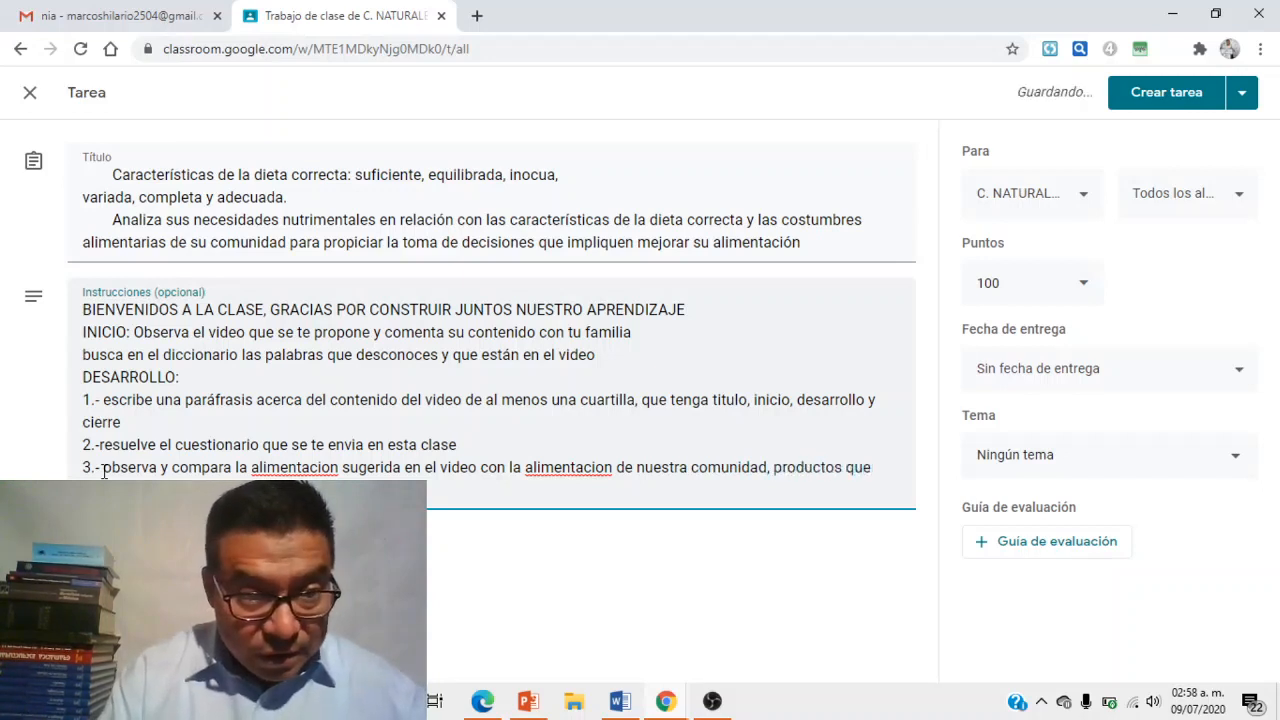
key("BackSpace")
key("BackSpace")
key("BackSpace")
key("BackSpace")
key("BackSpace")
key("BackSpace")
key("BackSpace")
key("BackSpace")
key("BackSpace")
key("BackSpace")
key("BackSpace")
key("BackSpace")
key("BackSpace")
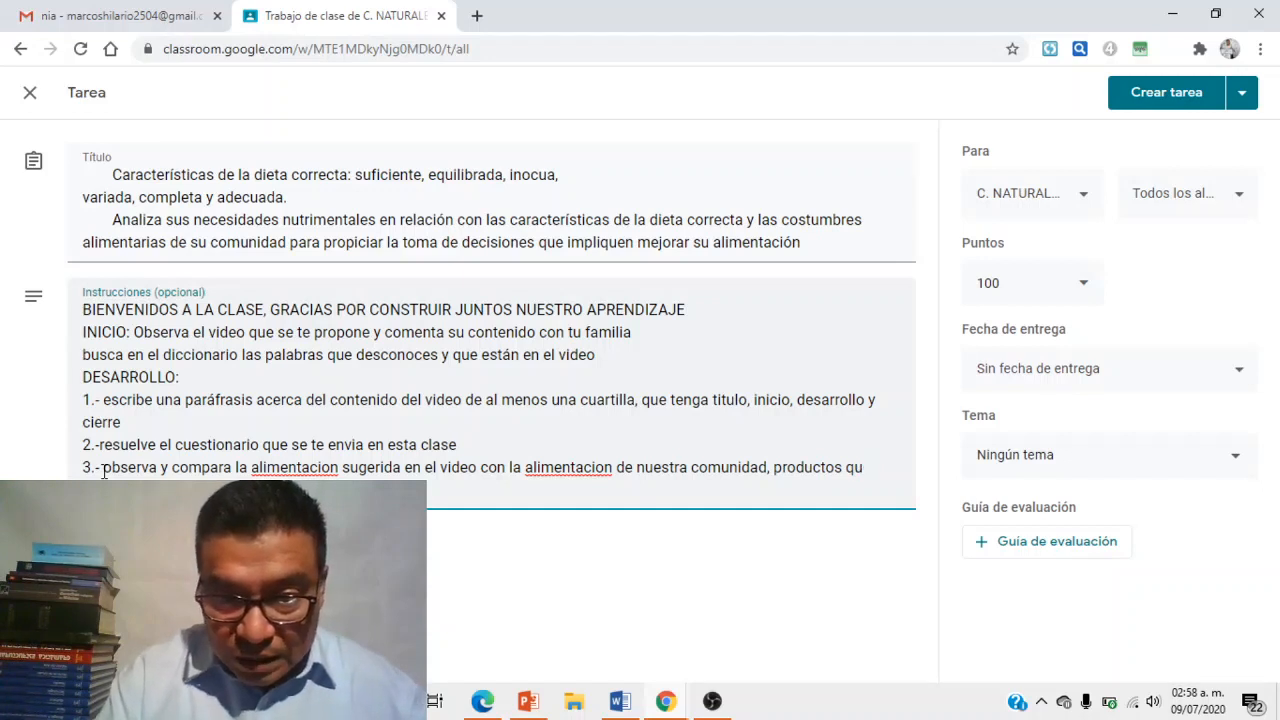
key("BackSpace")
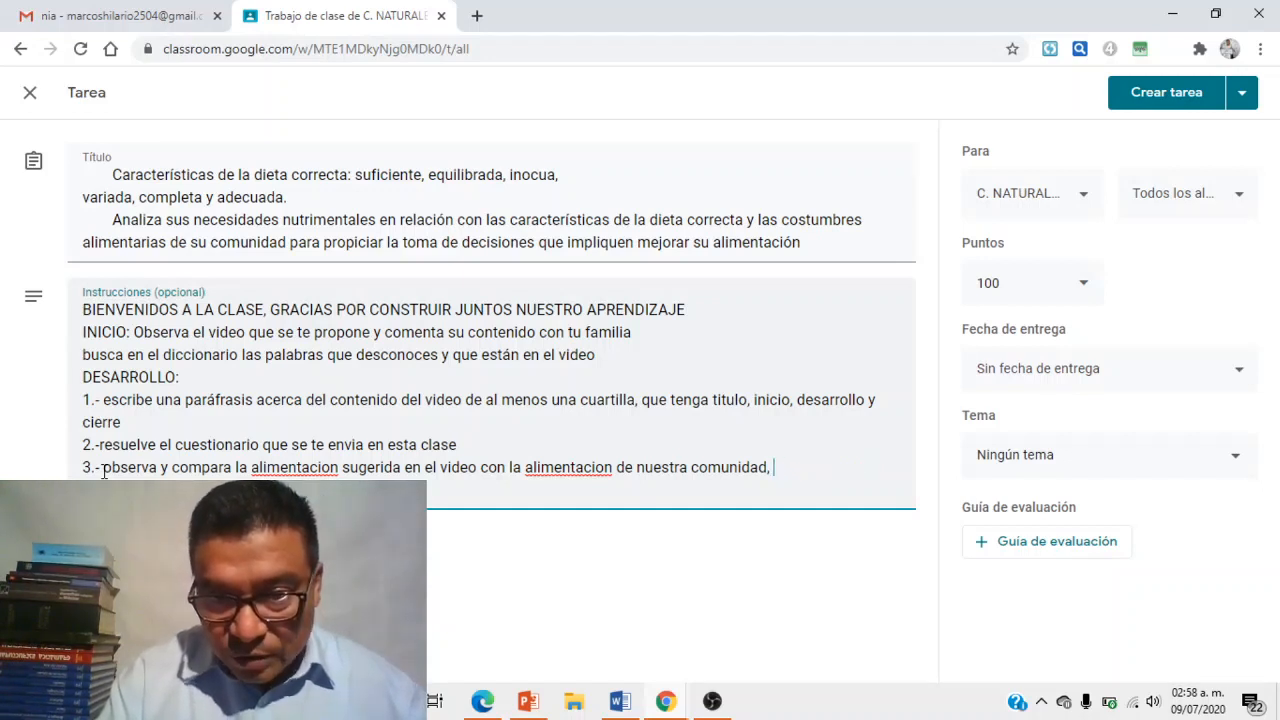
key("BackSpace")
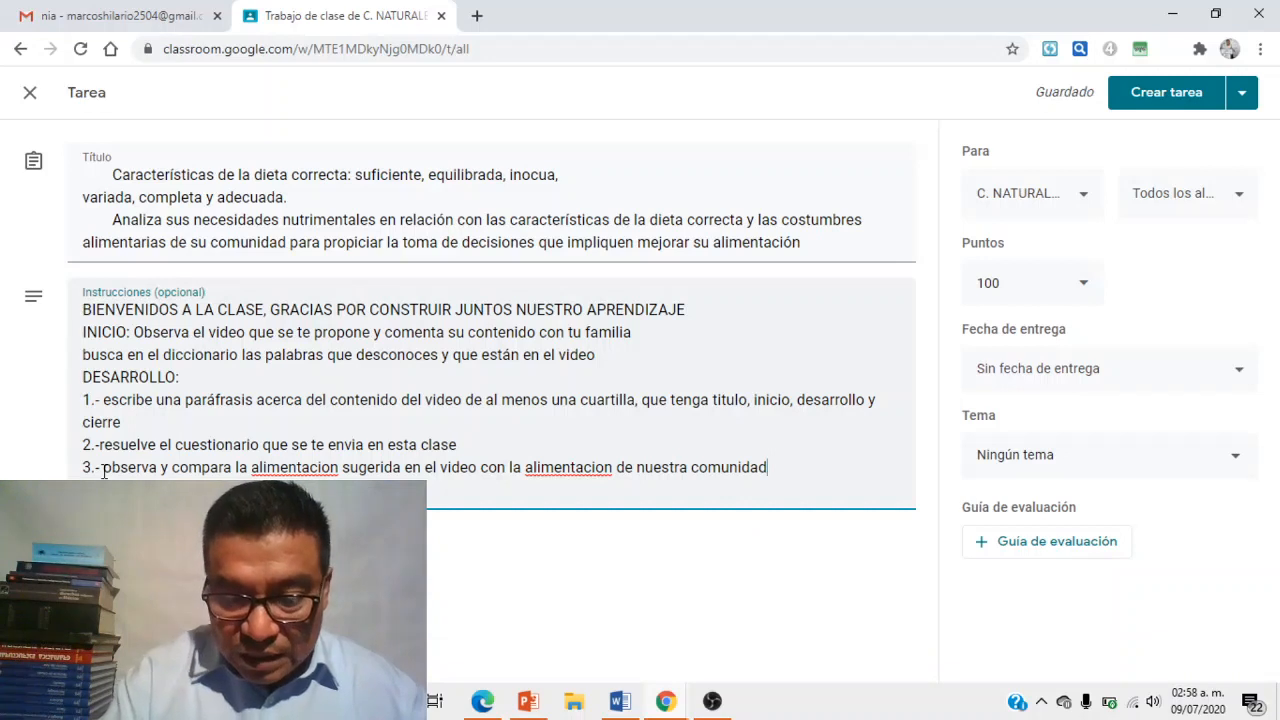
type(".")
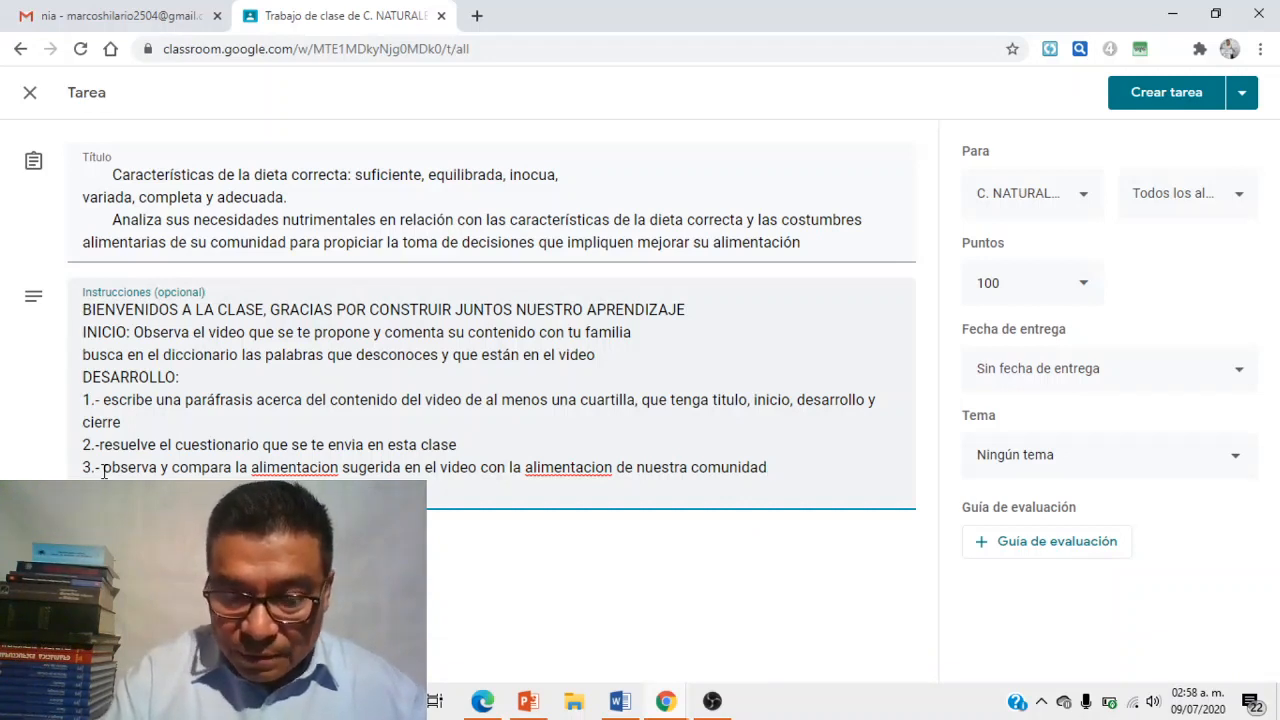
type(" obser")
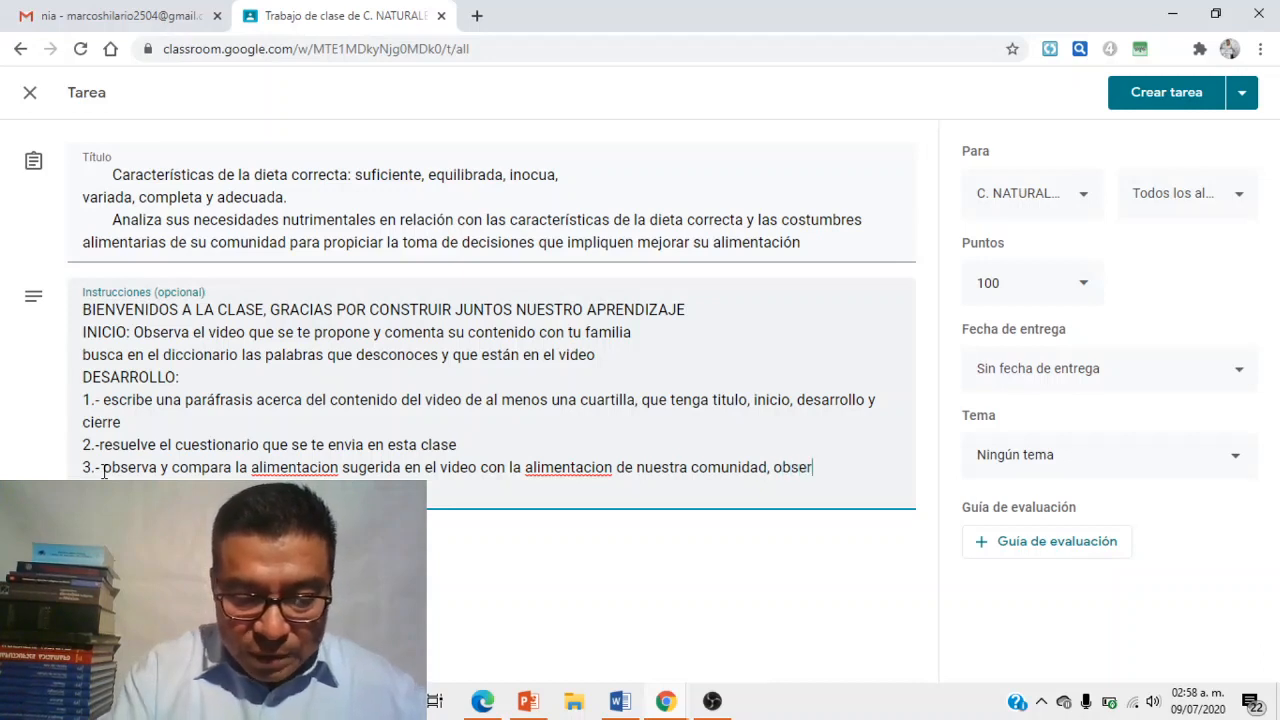
type("vando el tipo")
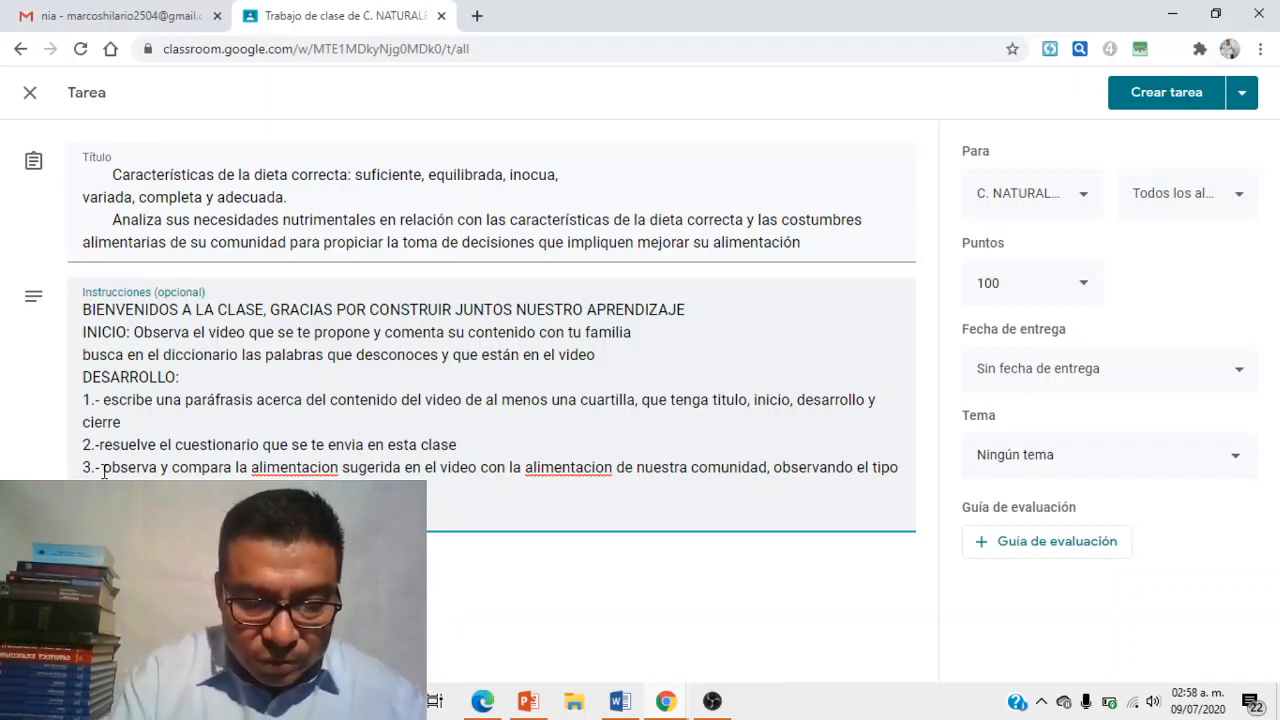
type("entarios al respecto con ")
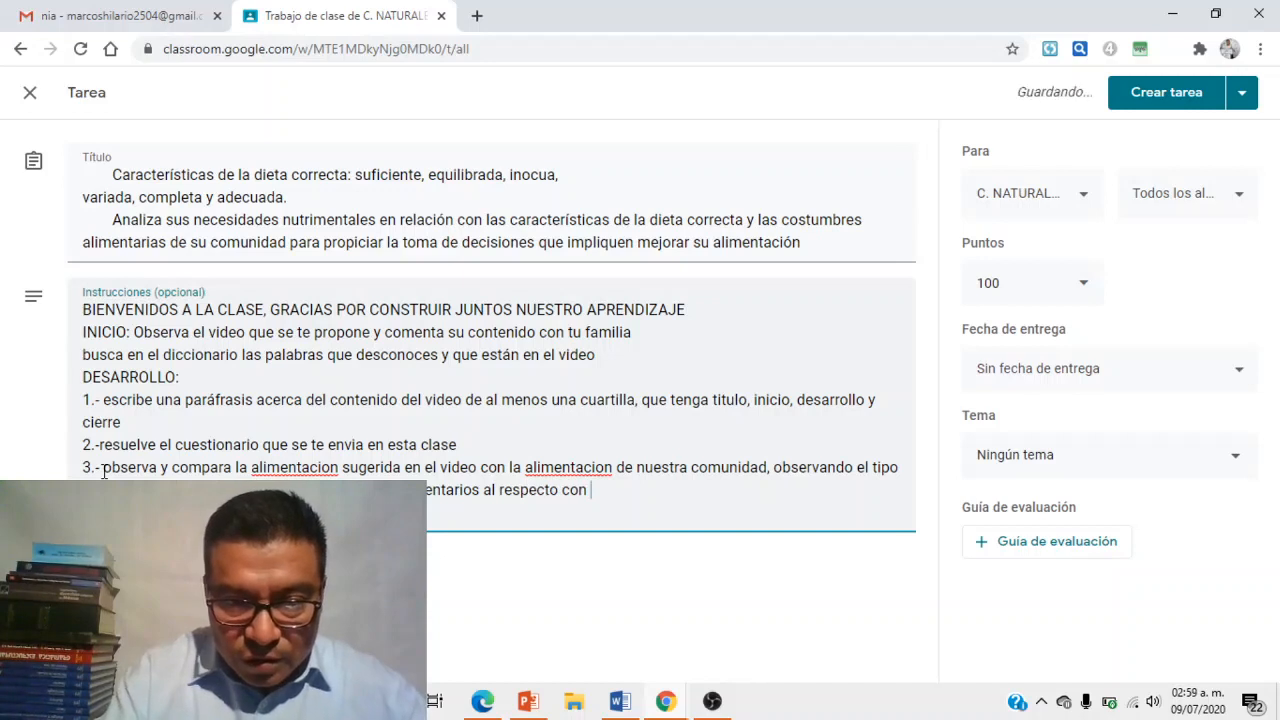
type("quien")
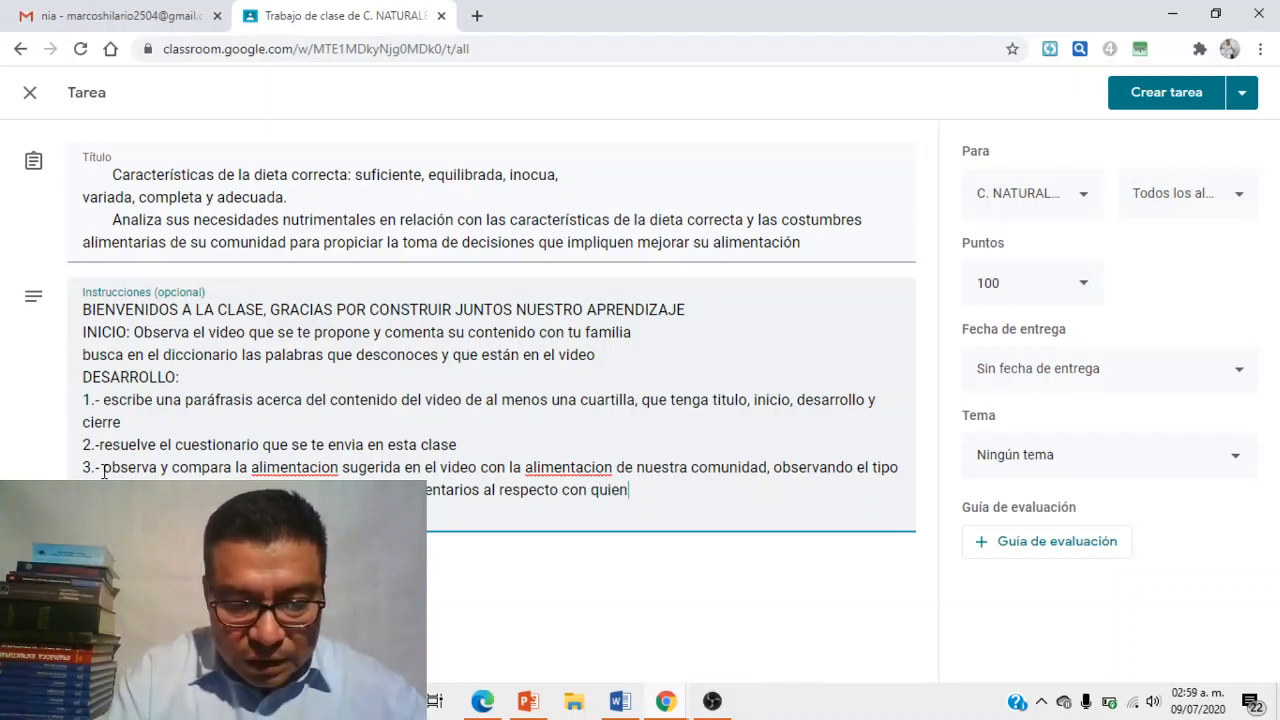
type("es te rod")
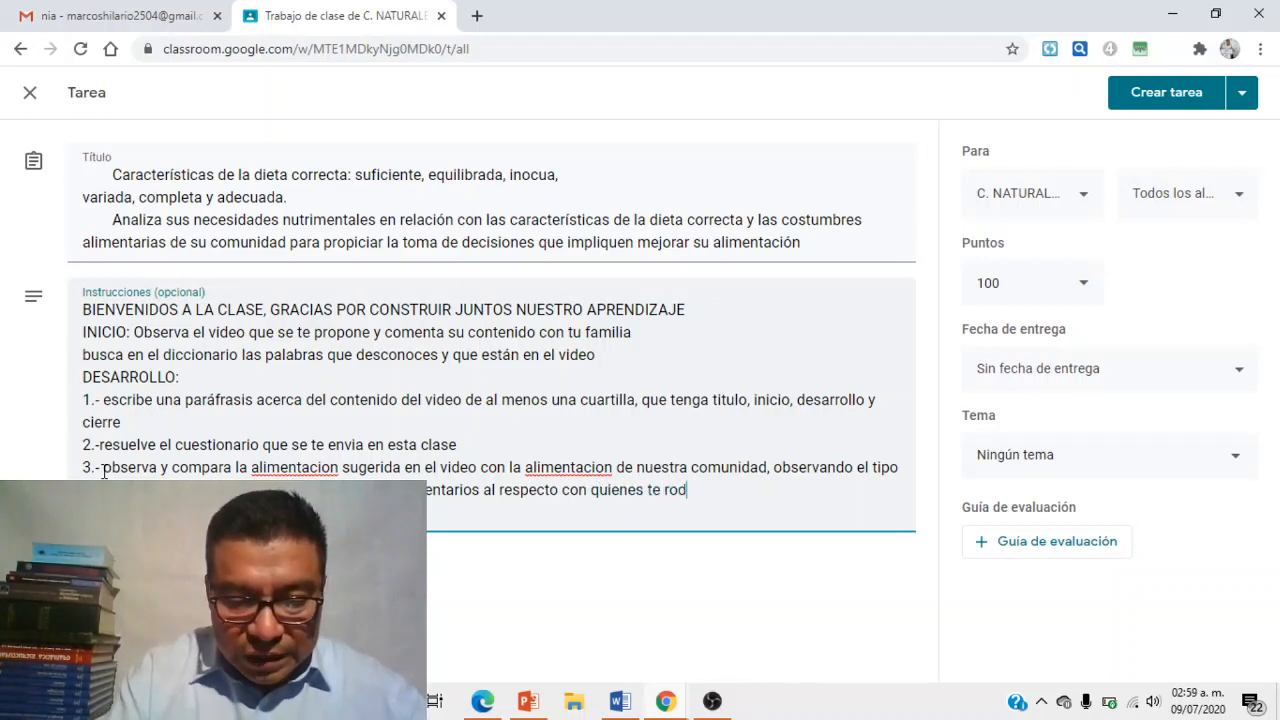
type("ean.")
- Fix item 3's spelling: alimentación twice, producción, and one more accented word
left_click(102, 467)
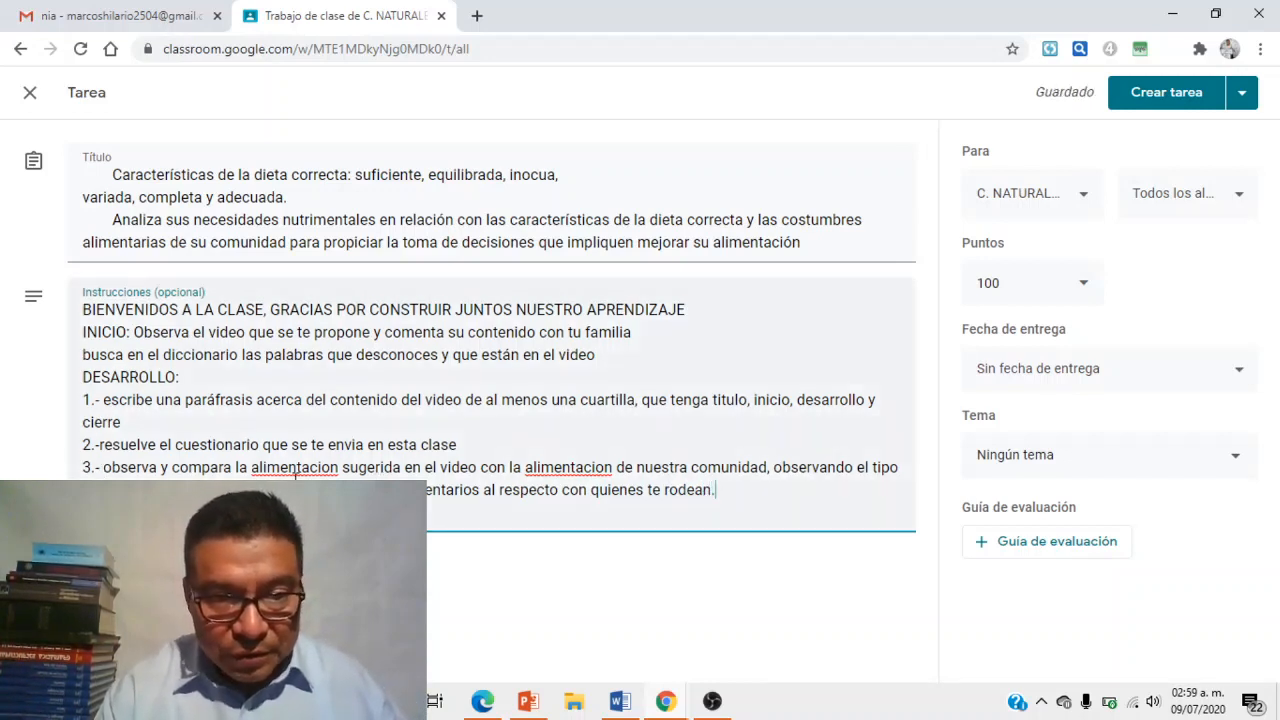
right_click(290, 470)
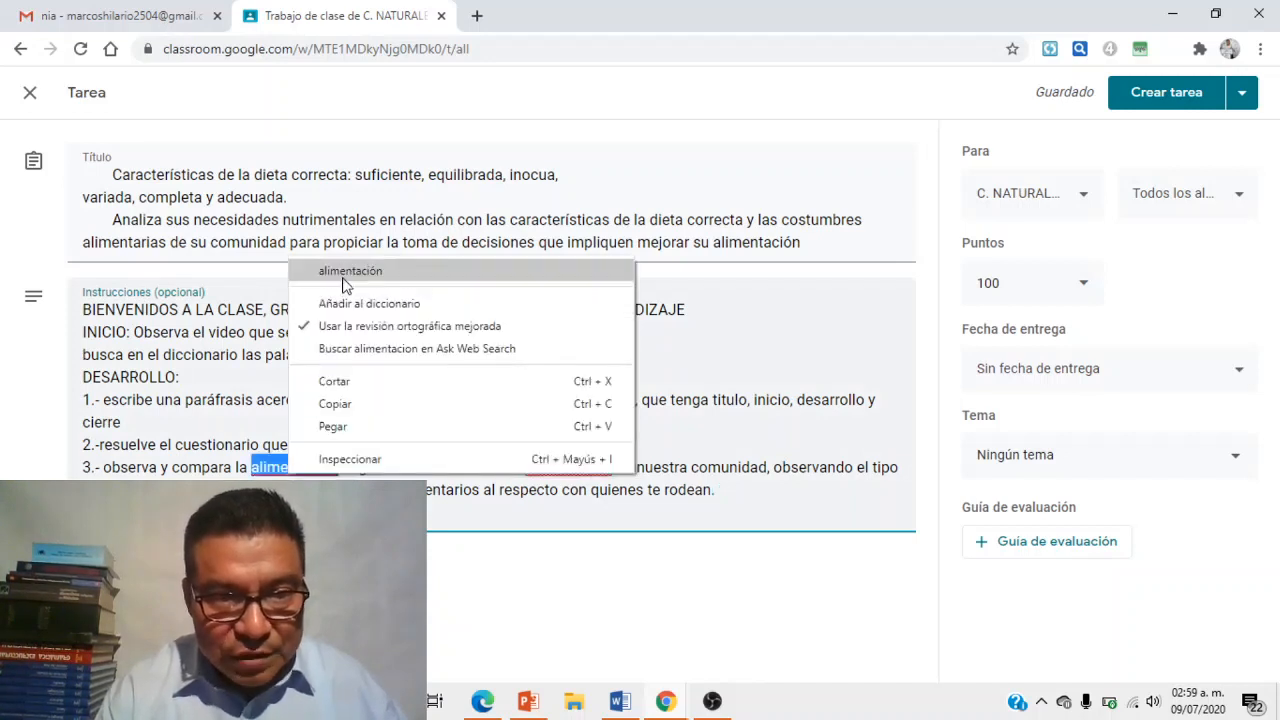
left_click(347, 278)
right_click(562, 467)
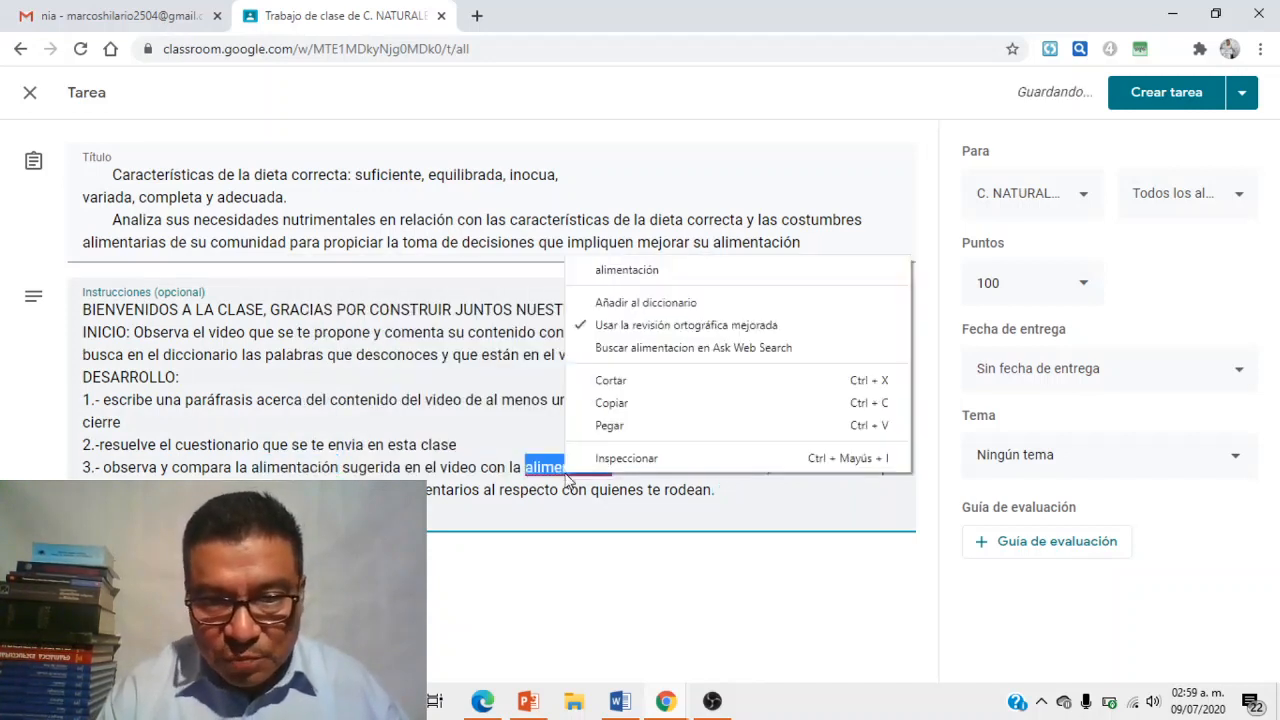
left_click(620, 270)
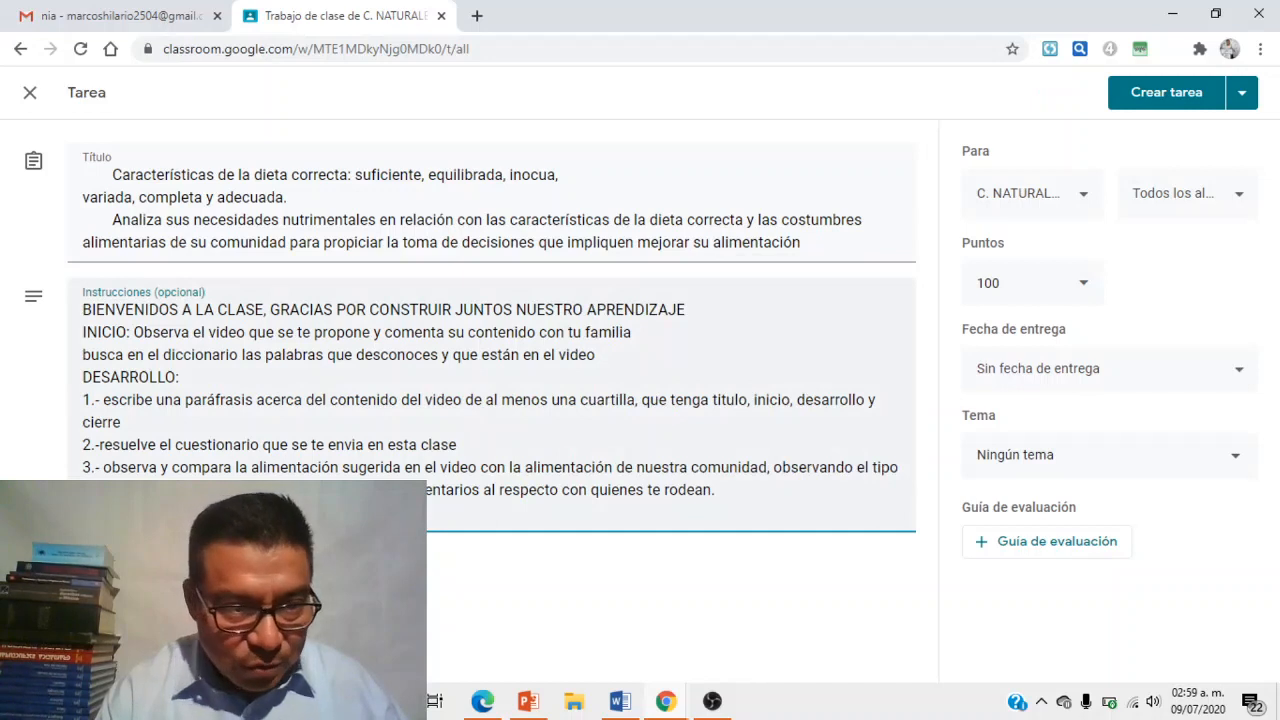
right_click(146, 490)
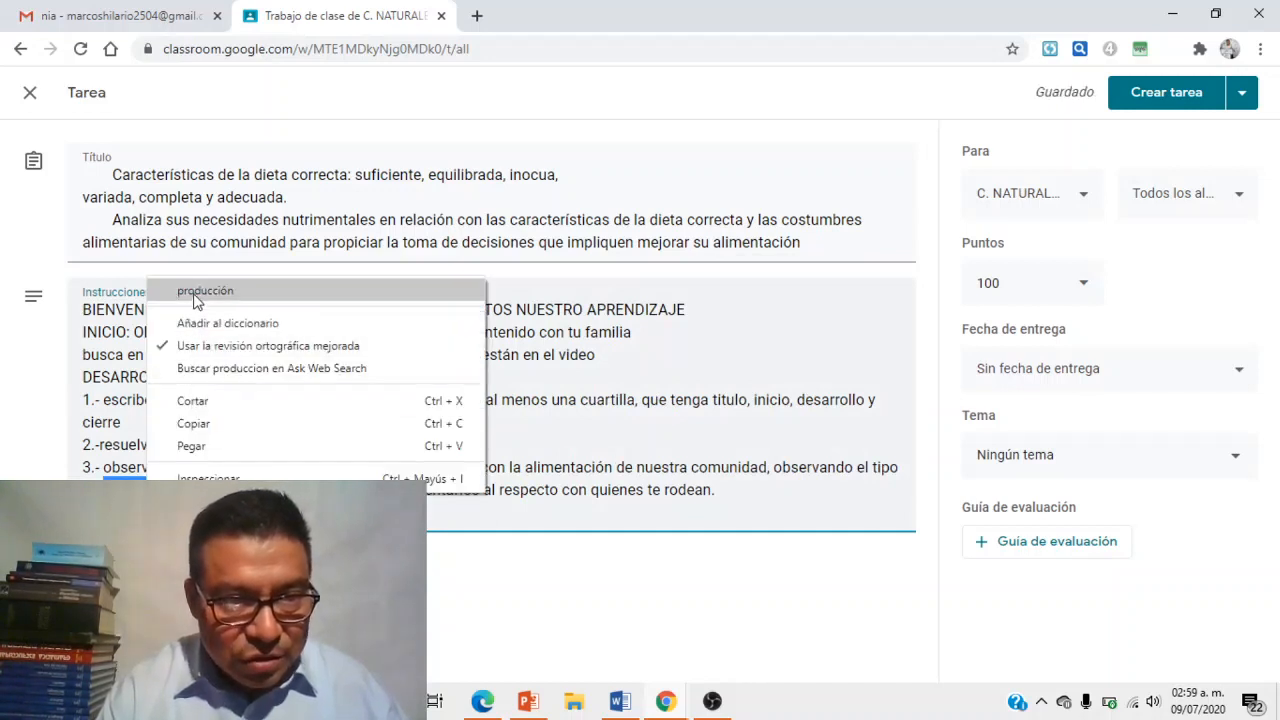
left_click(197, 292)
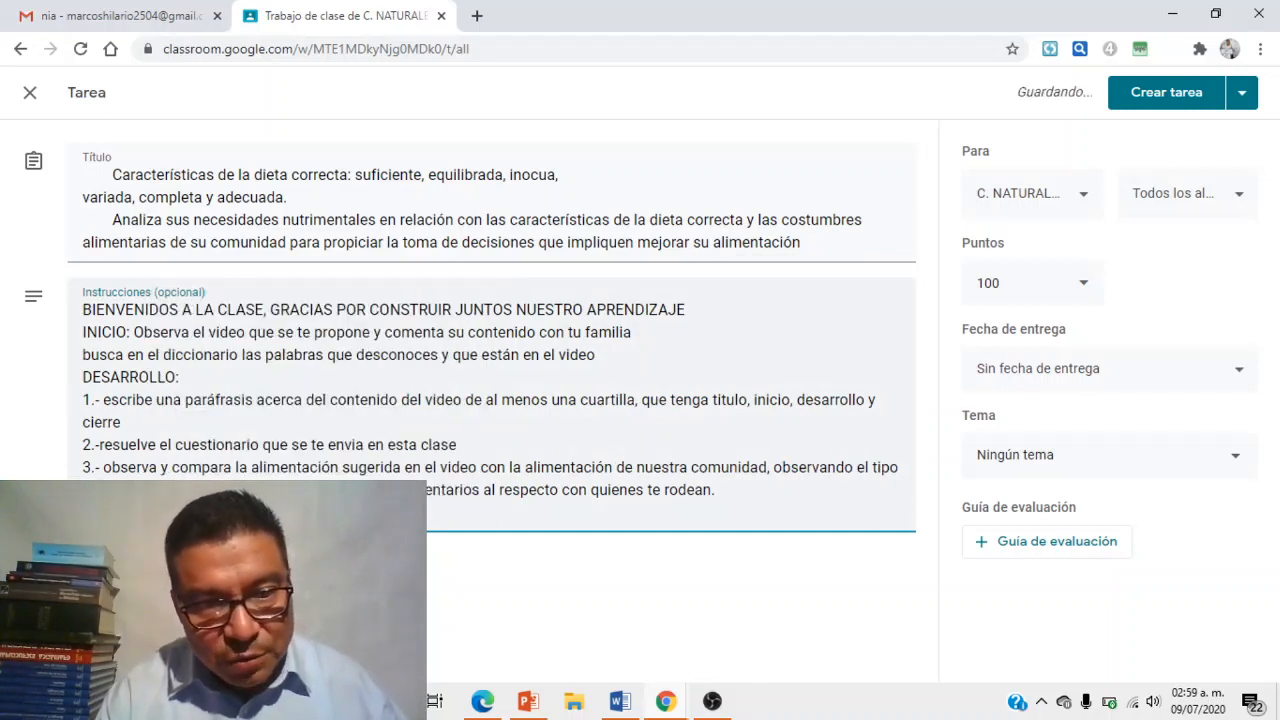
right_click(309, 492)
left_click(385, 288)
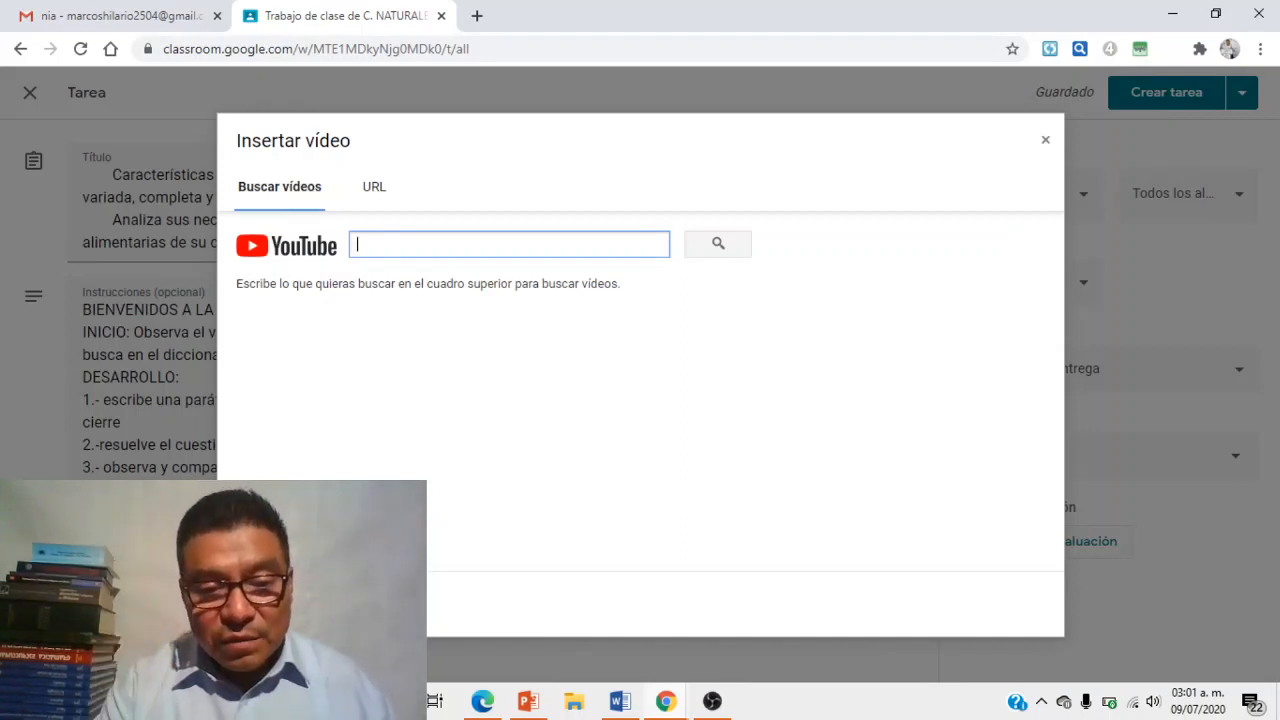
- Copy the YouTube link from the Word notes into Classroom's video search box
left_click(620, 701)
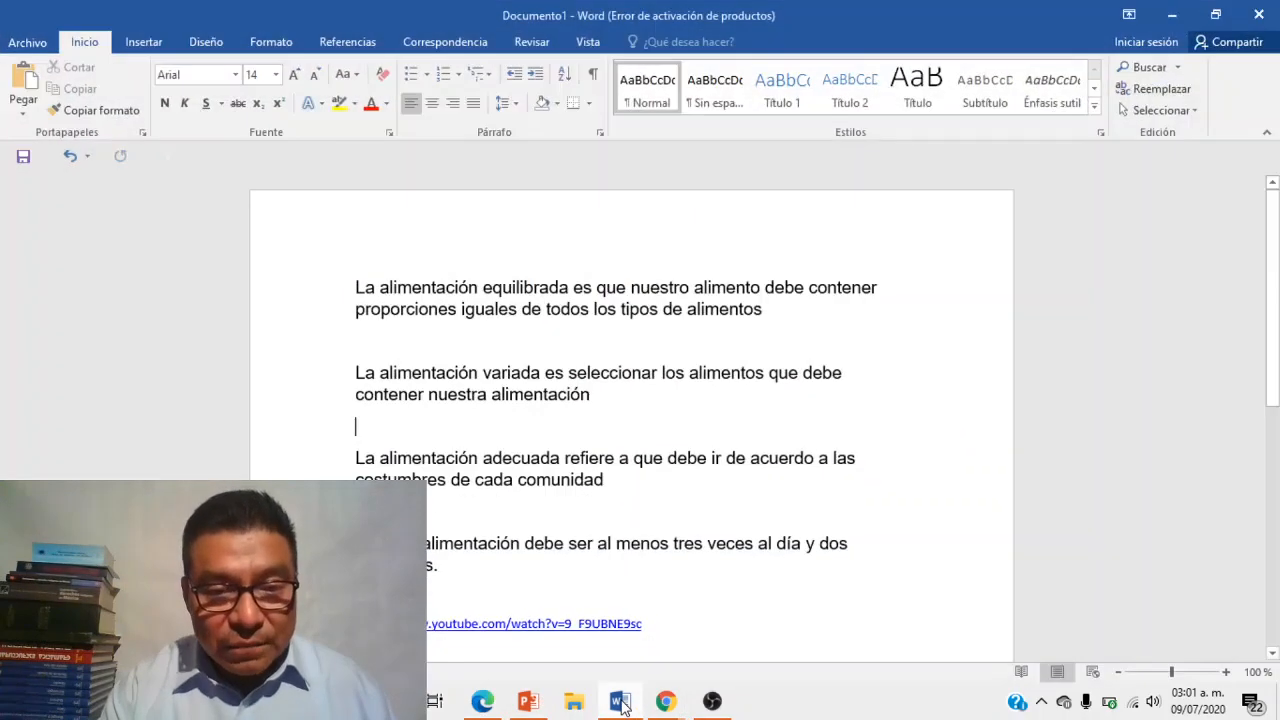
left_click_drag(506, 626, 643, 626)
key("ctrl+c")
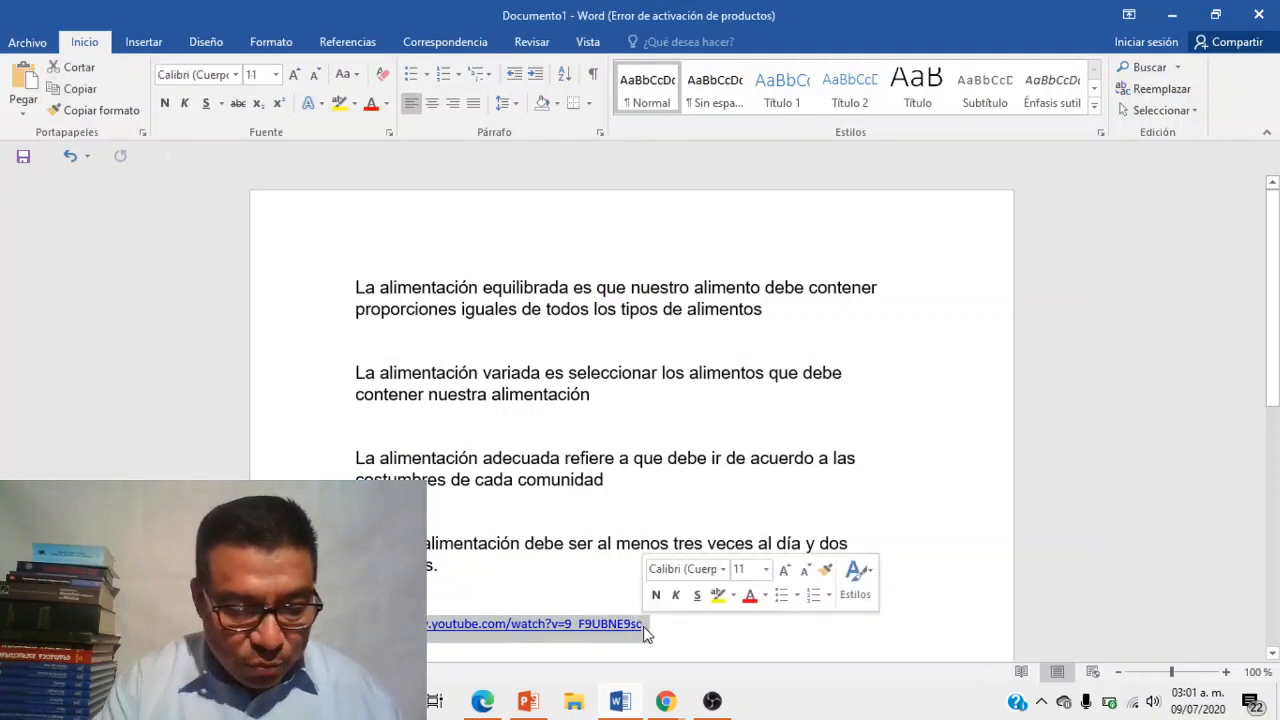
left_click(666, 701)
left_click(569, 646)
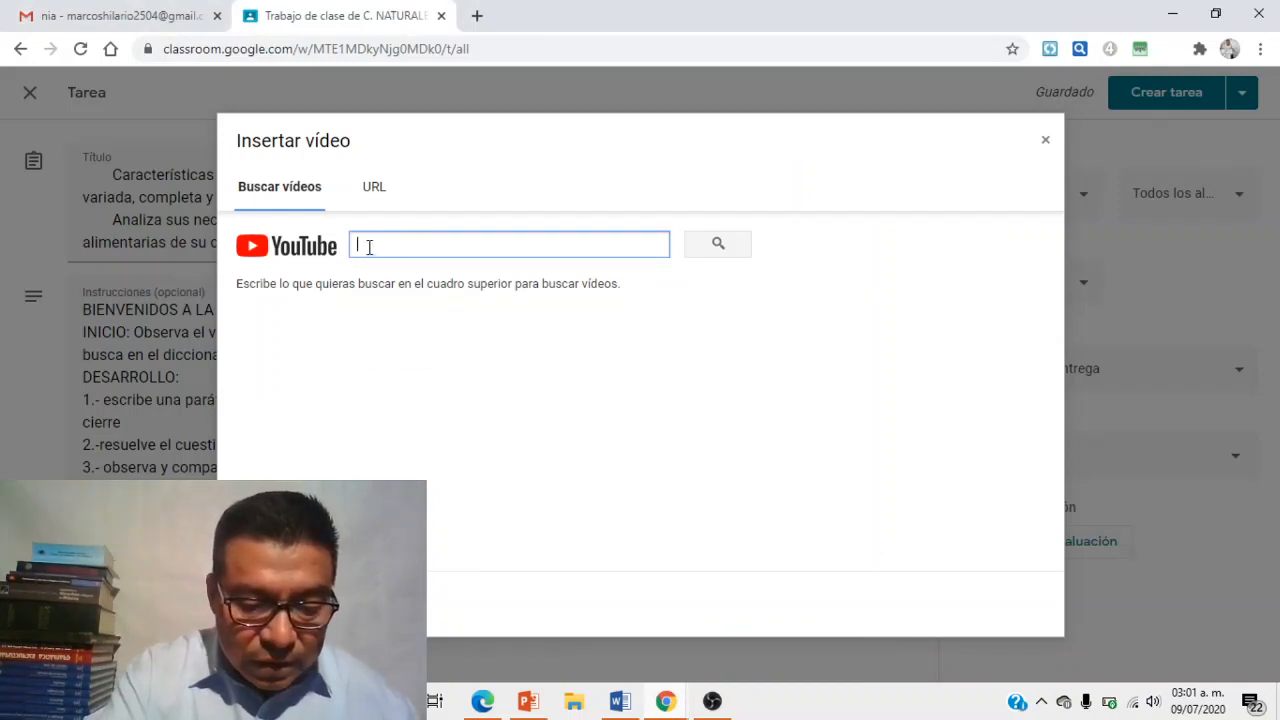
key("ctrl+v")
- Insert the found 'Sesión 1: ¿Por qué es importante tener una alimentación correcta?' video and preview it
left_click(697, 249)
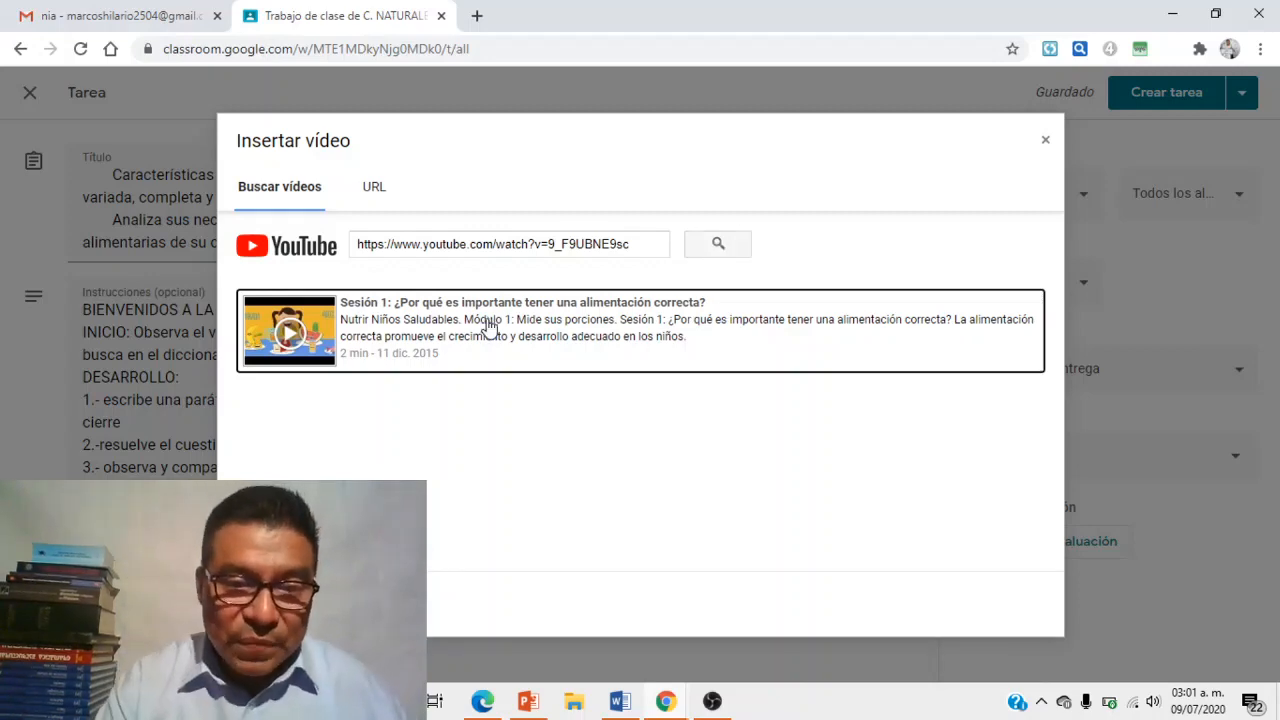
left_click(425, 326)
double_click(425, 326)
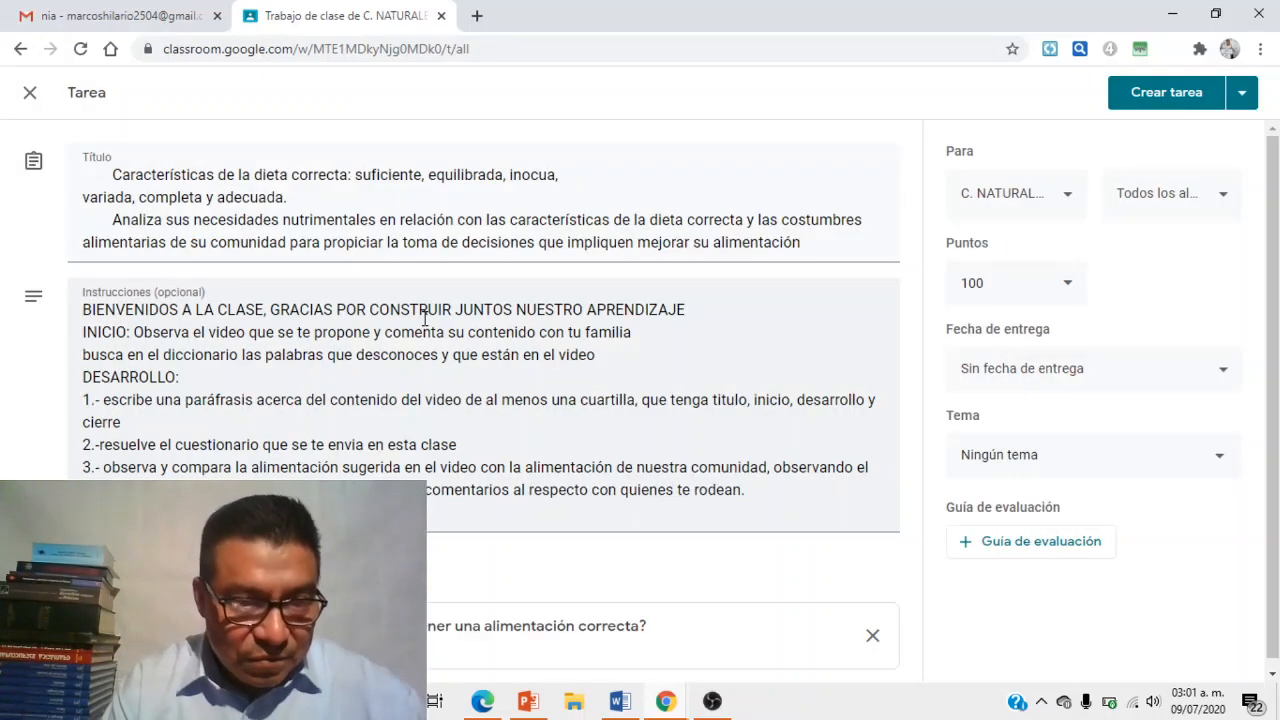
left_click(340, 628)
left_click(519, 489)
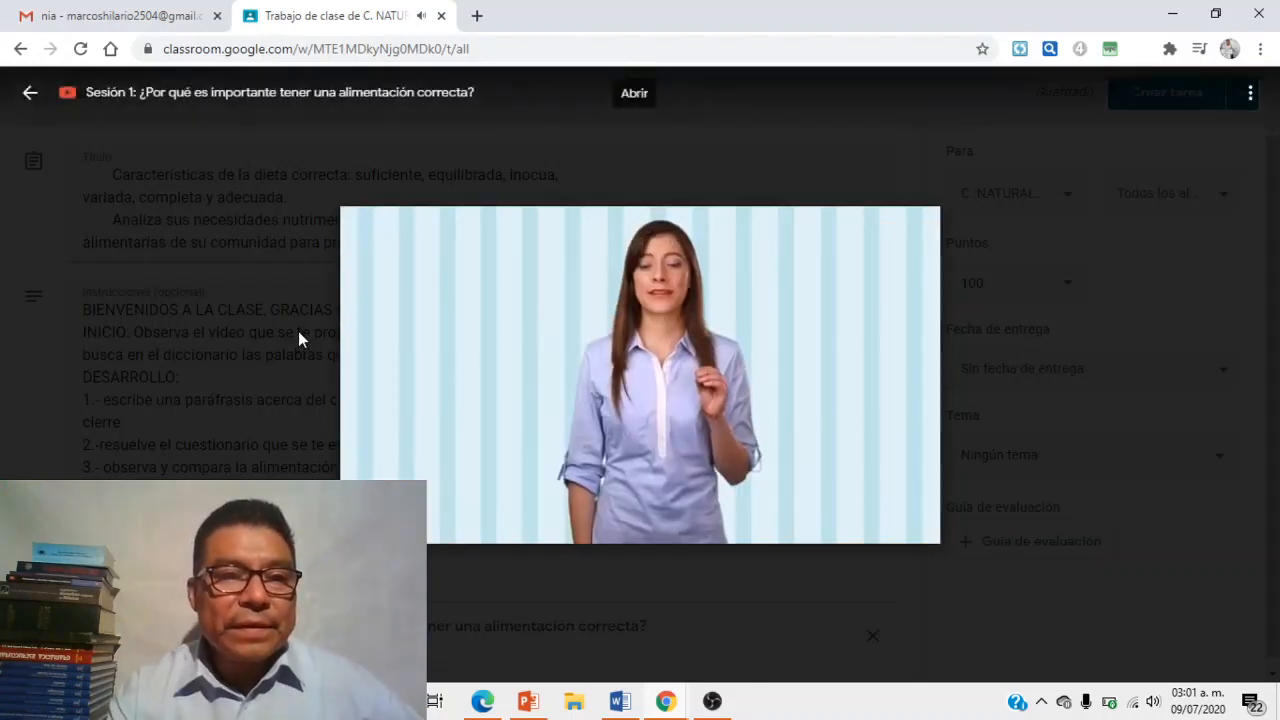
left_click(27, 99)
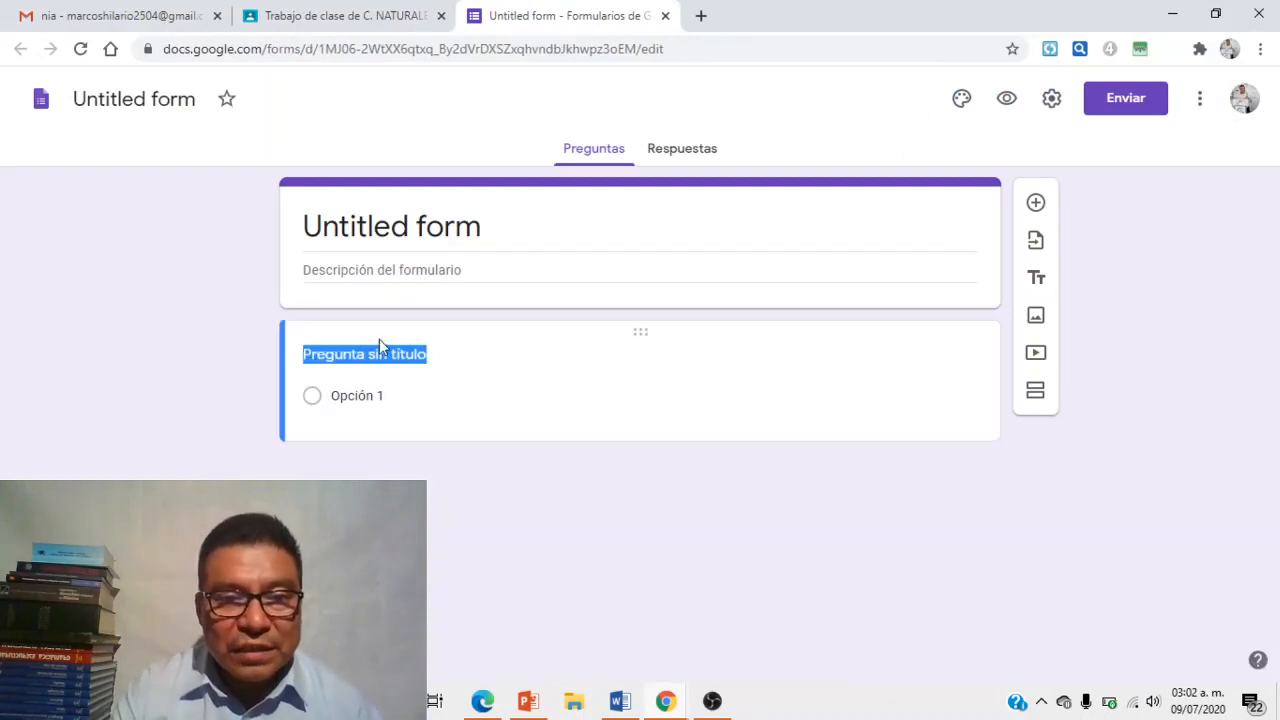
- Title the form 'LA ALIMENTACIÓN CORRECTA' with the accent corrected
left_click(388, 232)
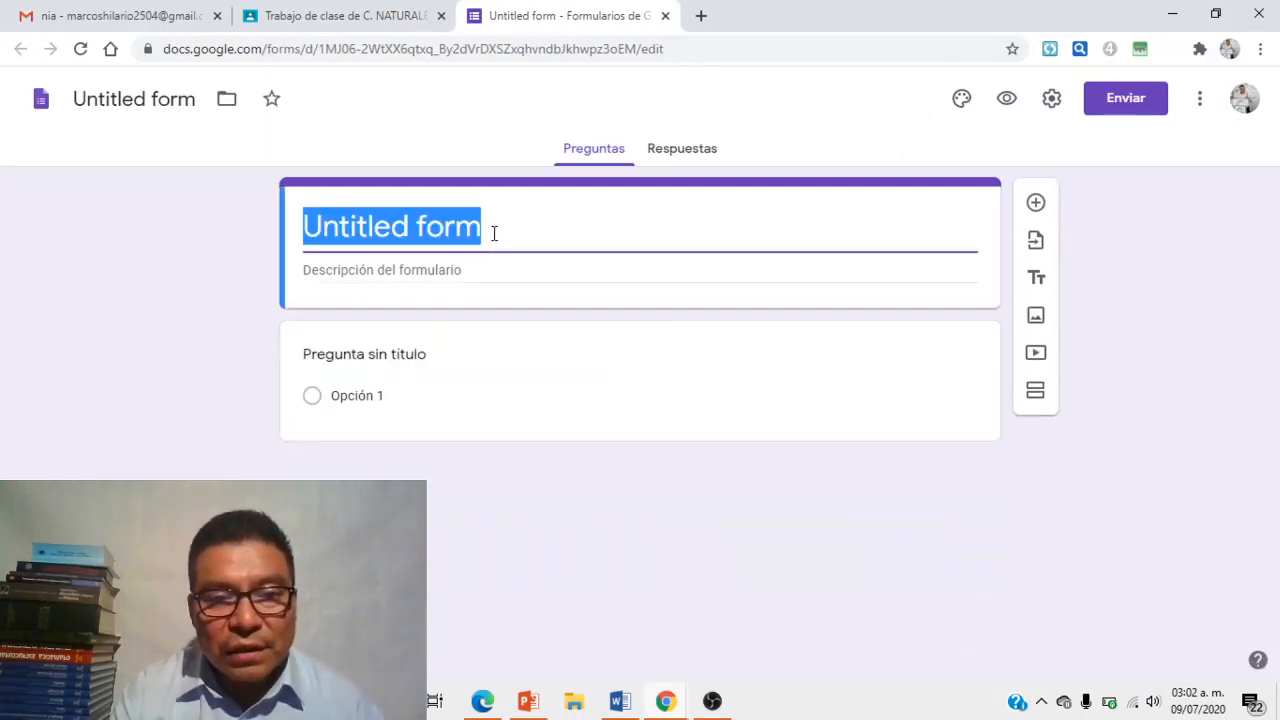
key("BackSpace")
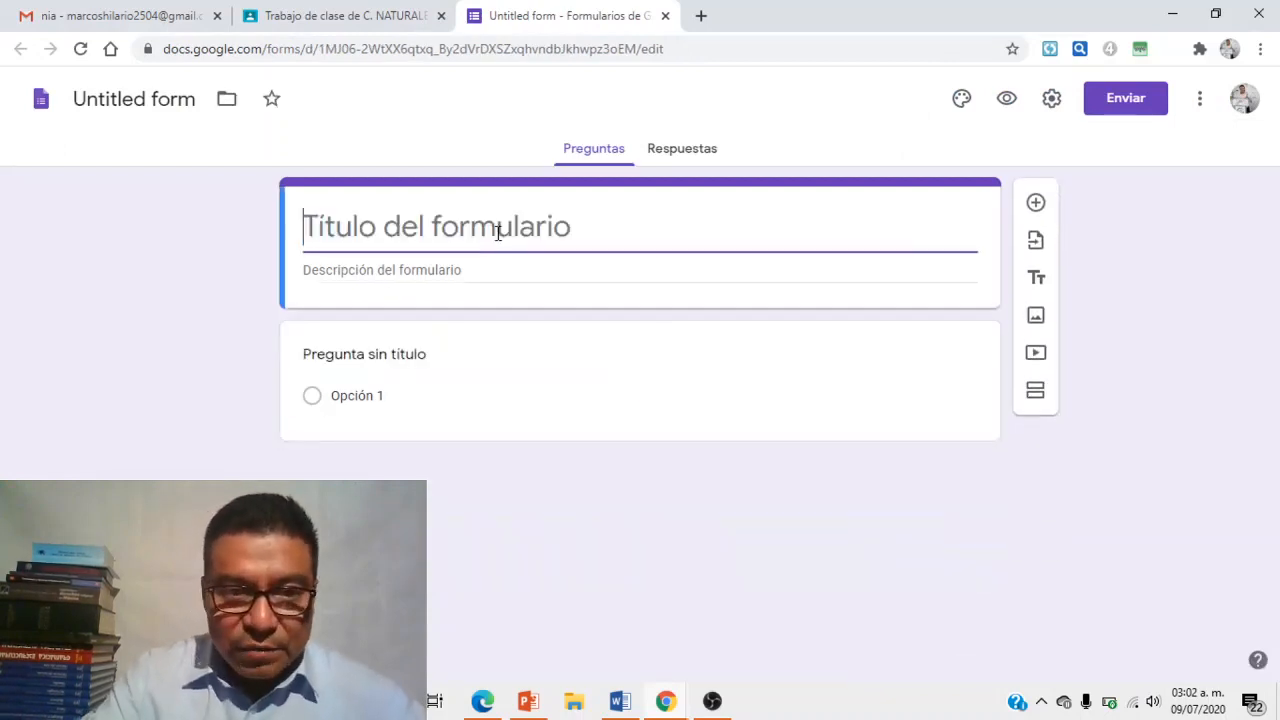
type("LA ALIMENTACION CORRECTA")
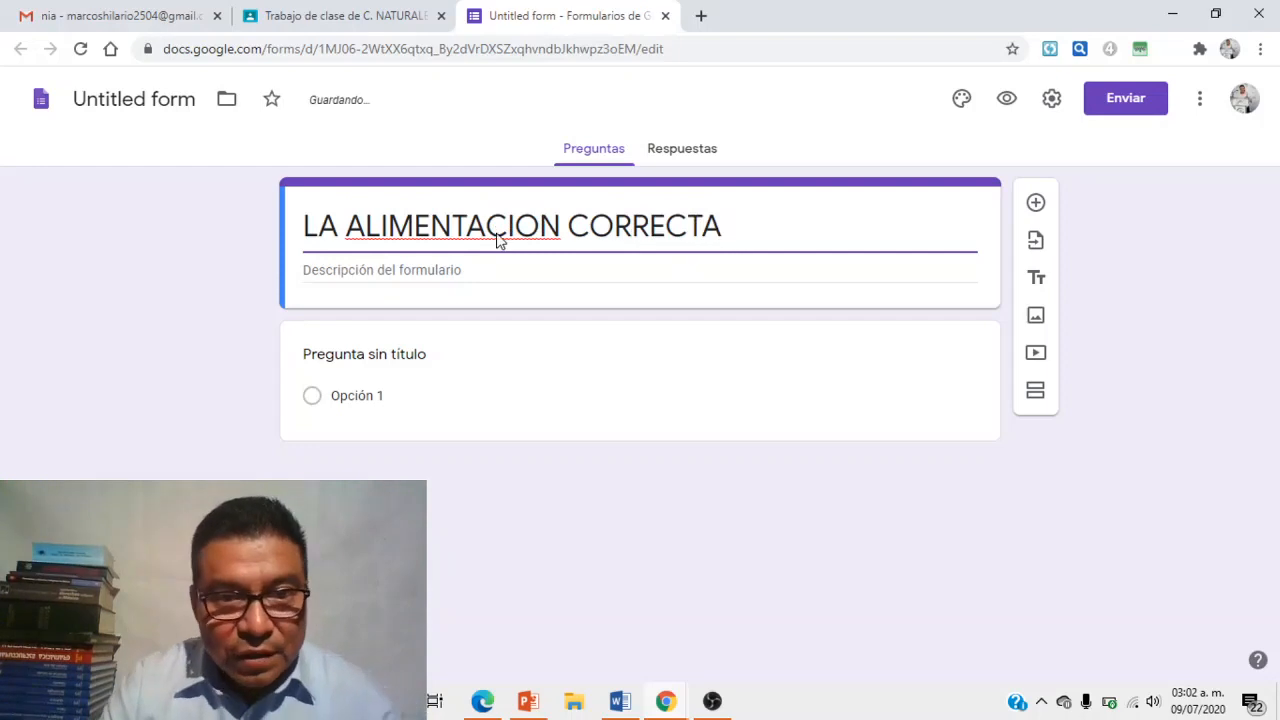
left_click(466, 236)
right_click(470, 236)
left_click(503, 243)
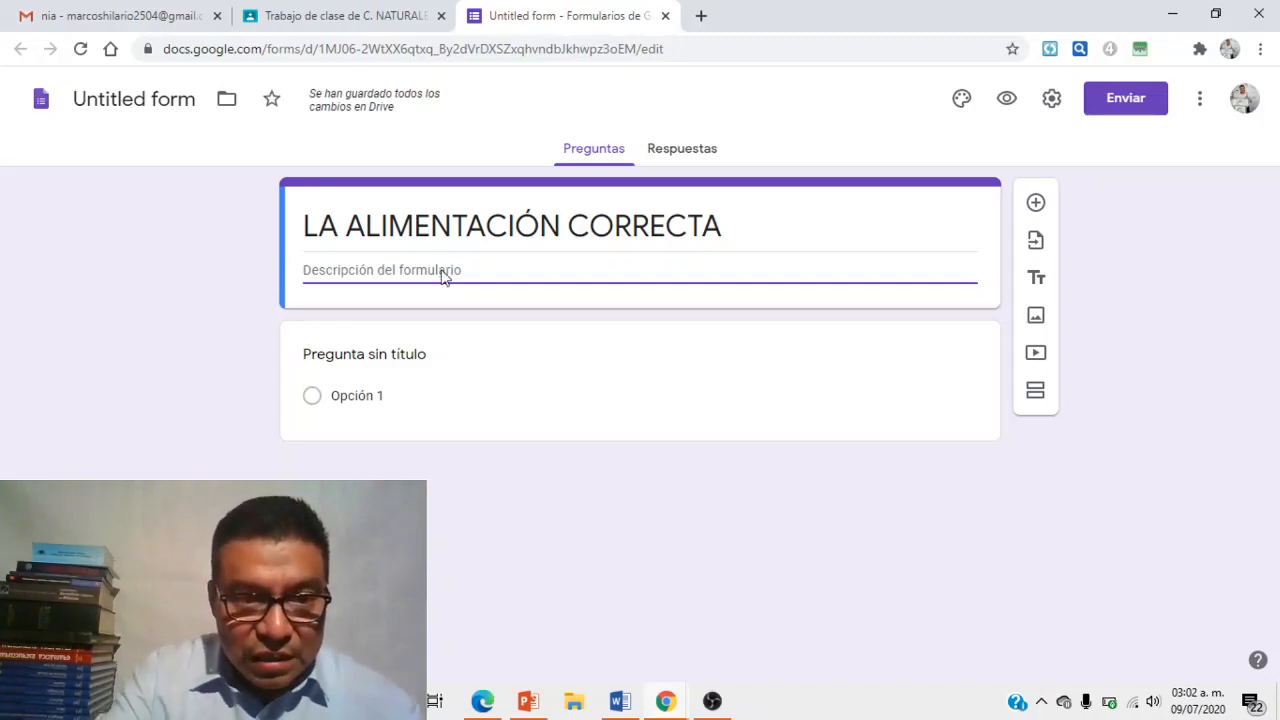
- Add the description 'Resuelve el formulario respondiendo falso o verdadero' and number the first question 1.-
type("Resuelve")
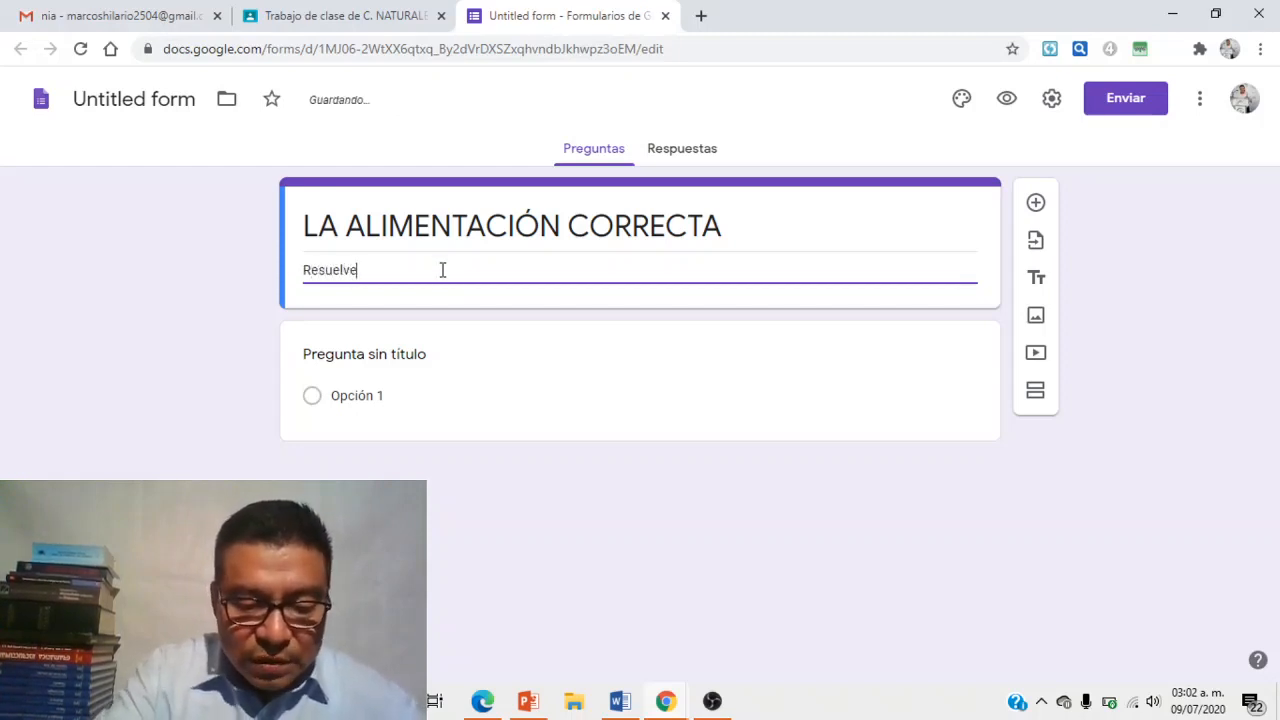
type(" el formulario")
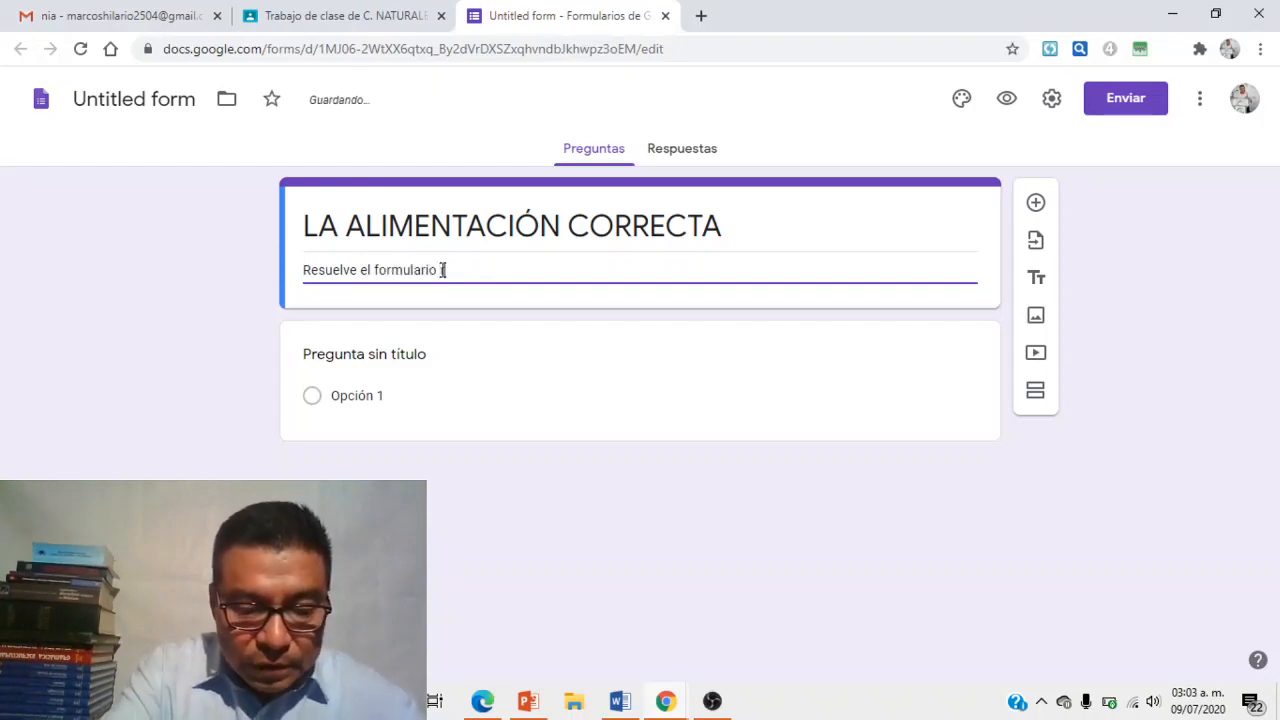
type(" respondiendo falso o")
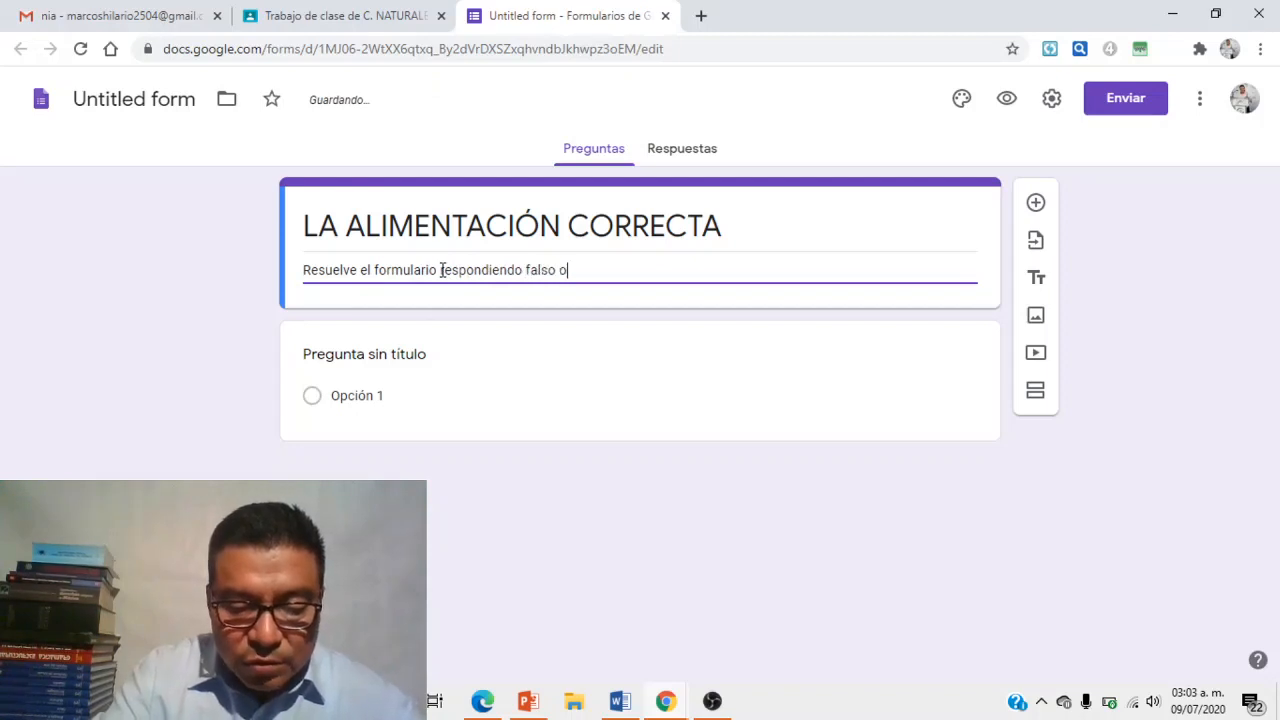
type(" verdadero")
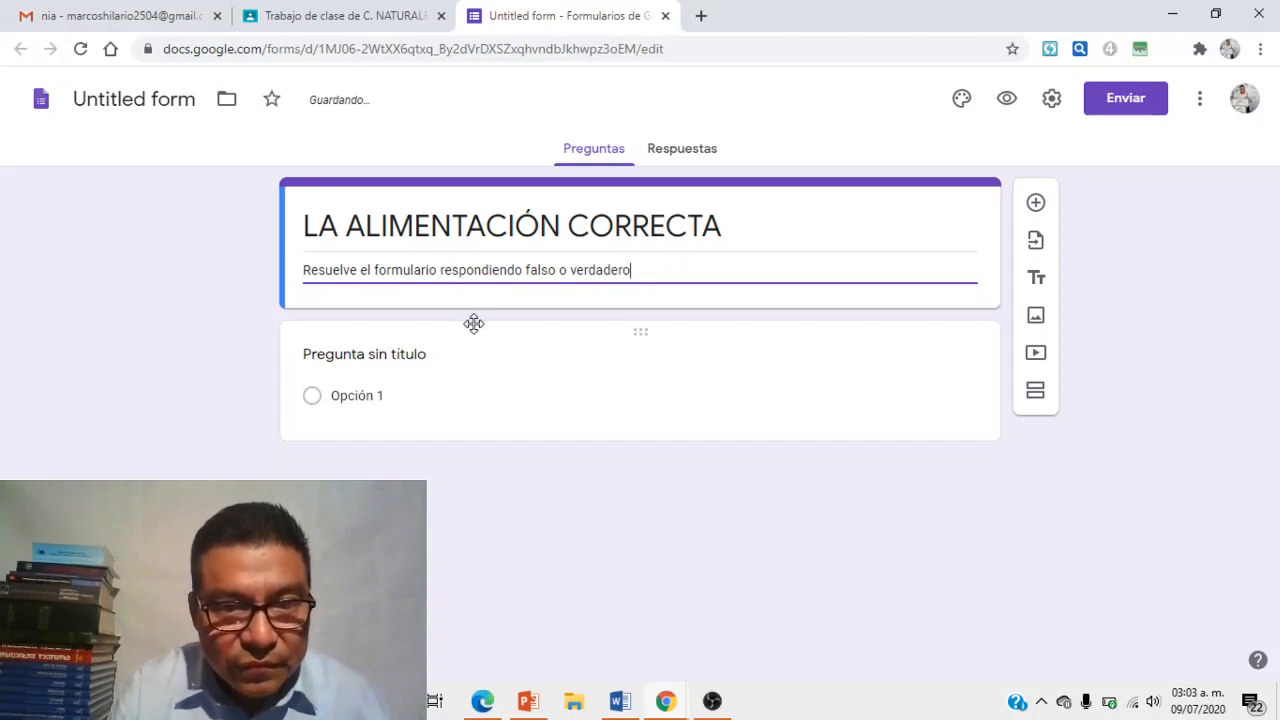
left_click(335, 358)
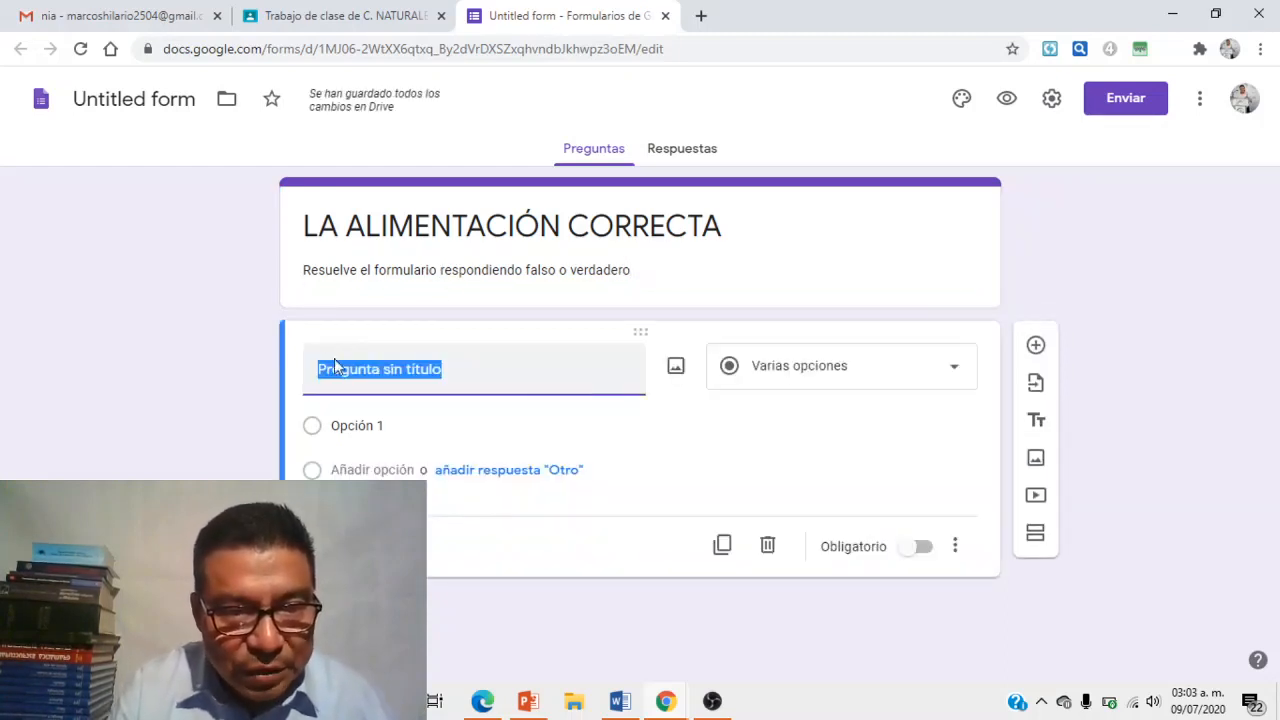
left_click(321, 368)
type("1.-")
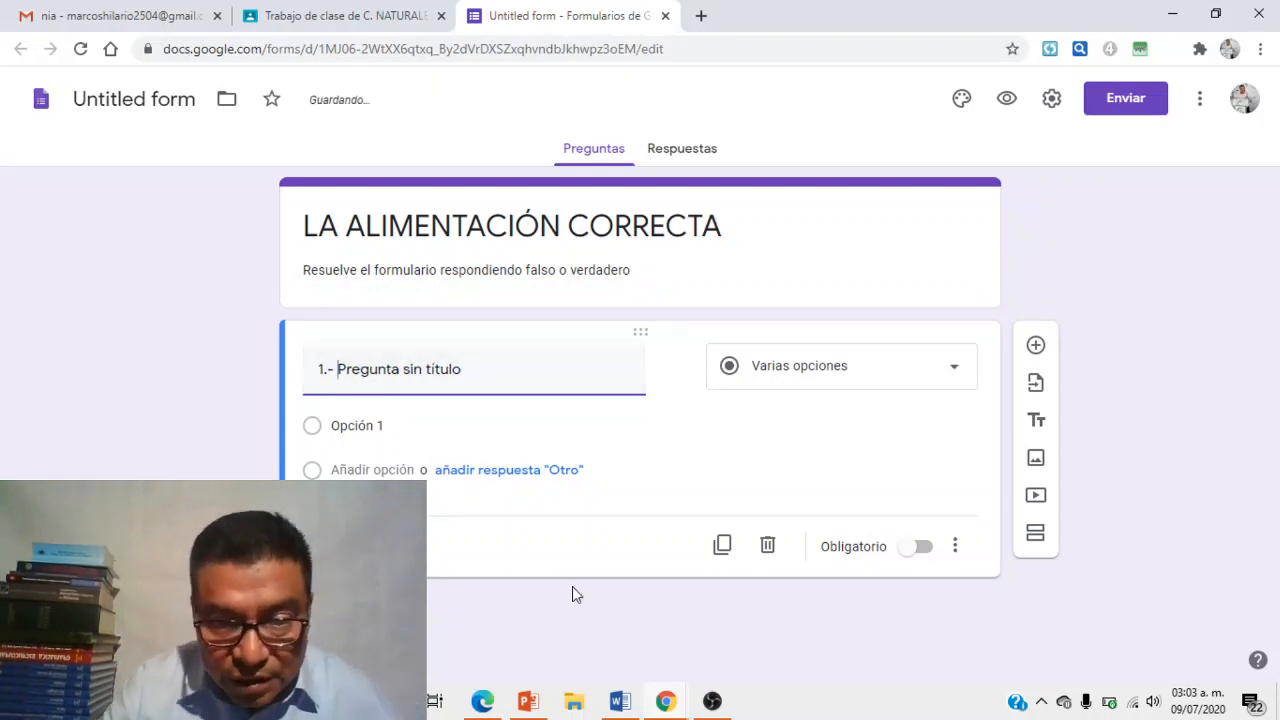
- Copy the first statement about balanced eating from Word and return to the form
left_click(620, 701)
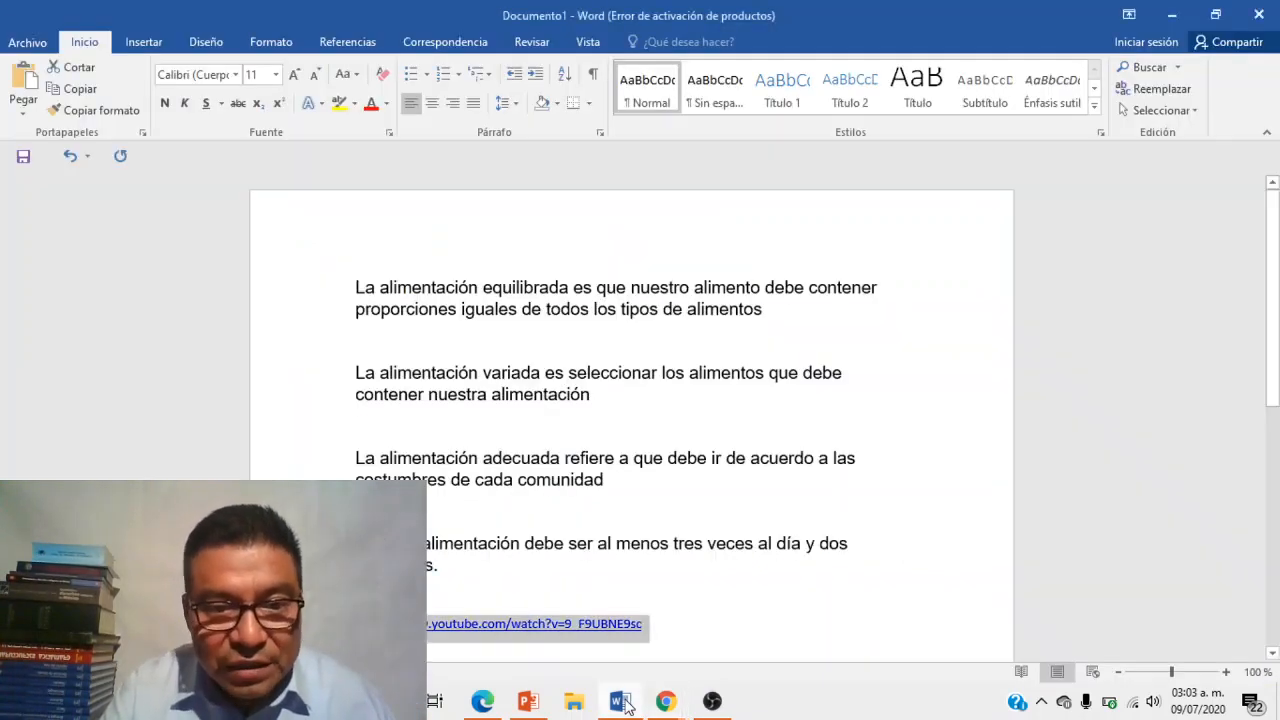
left_click_drag(384, 289, 797, 312)
key("ctrl+c")
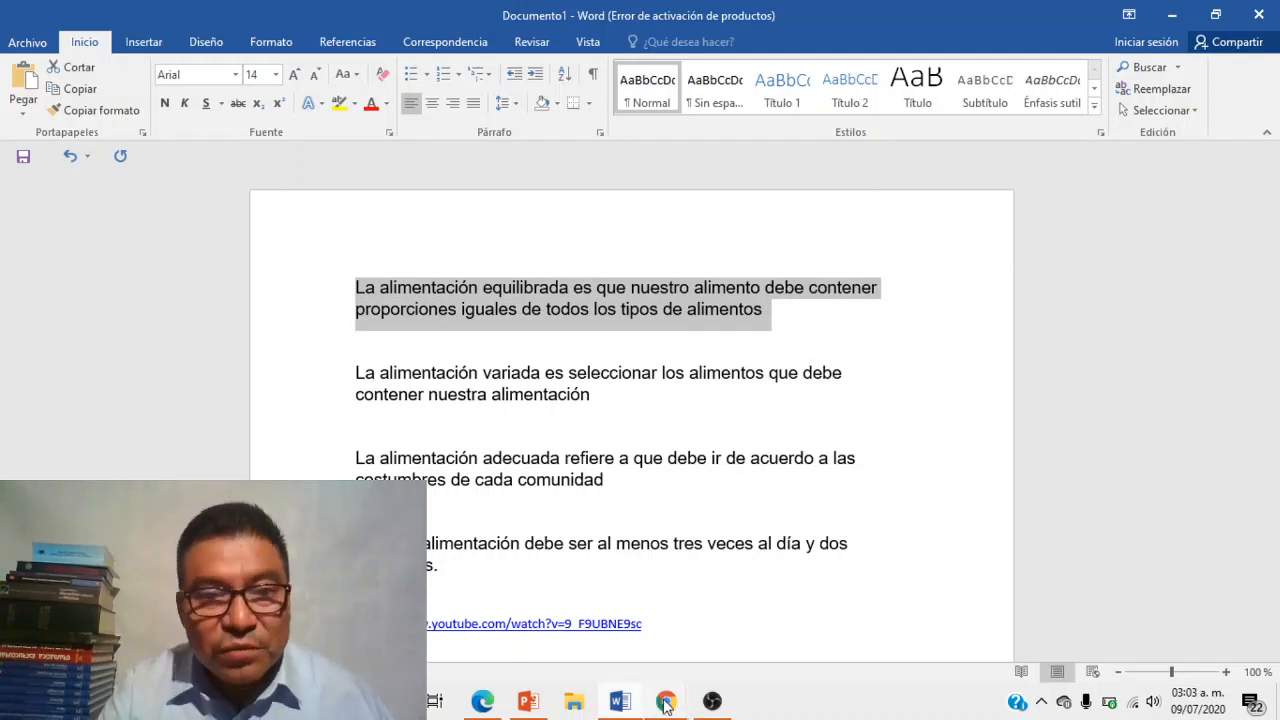
mouse_move(662, 703)
left_click(617, 624)
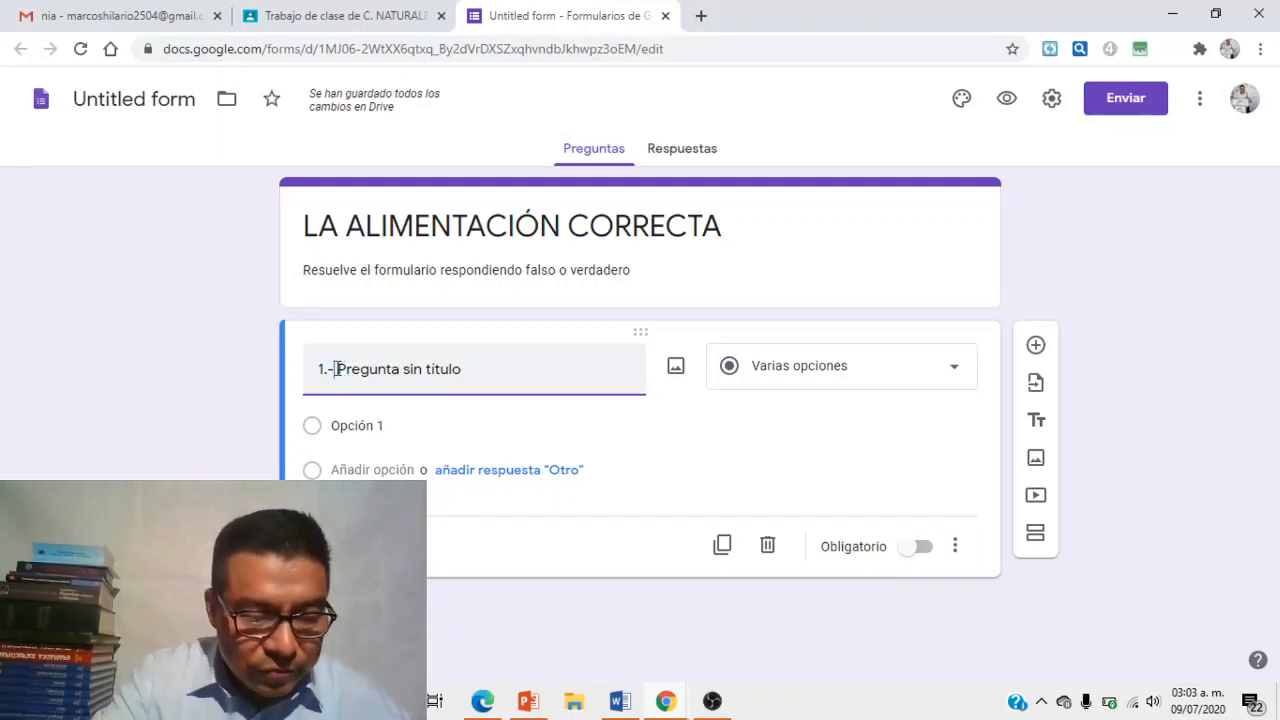
- Make question 1 the balanced-eating statement with Falso and Verdadero options, then add question 2
key("ctrl+v")
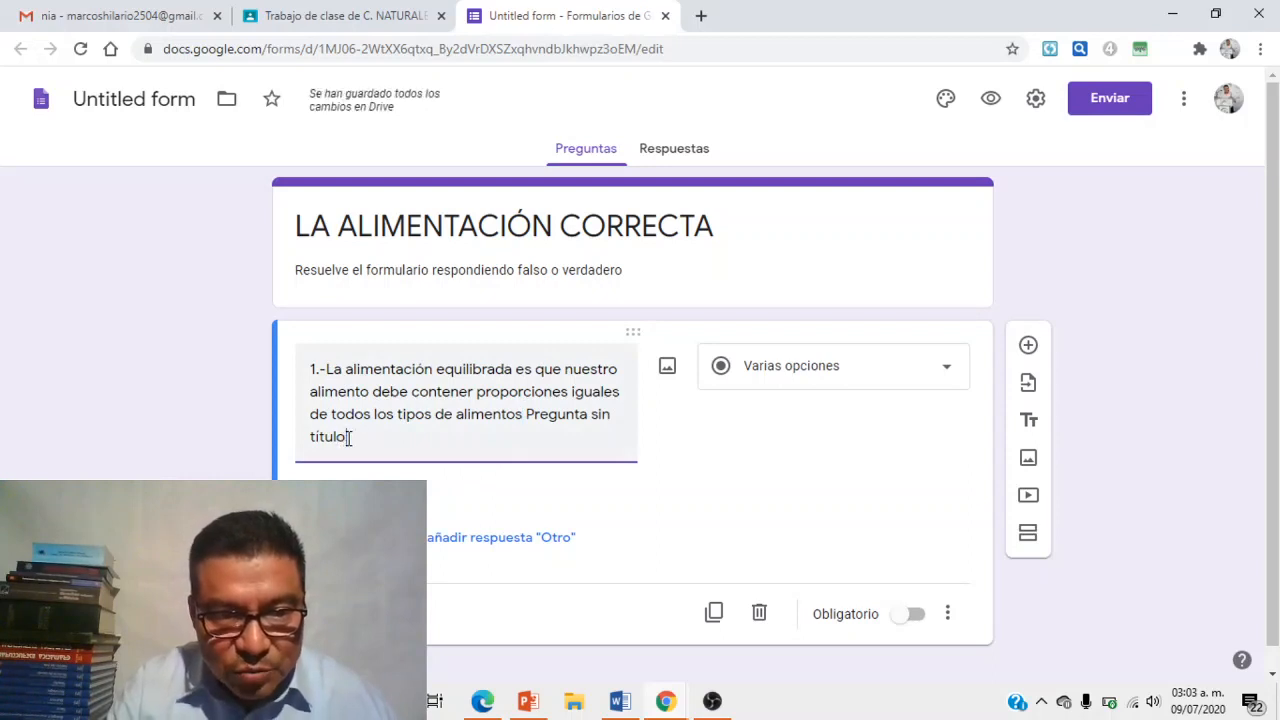
key("BackSpace")
key("BackSpace")
key("BackSpace")
key("BackSpace")
key("BackSpace")
key("BackSpace")
key("BackSpace")
key("BackSpace")
key("BackSpace")
key("BackSpace")
key("BackSpace")
key("BackSpace")
key("BackSpace")
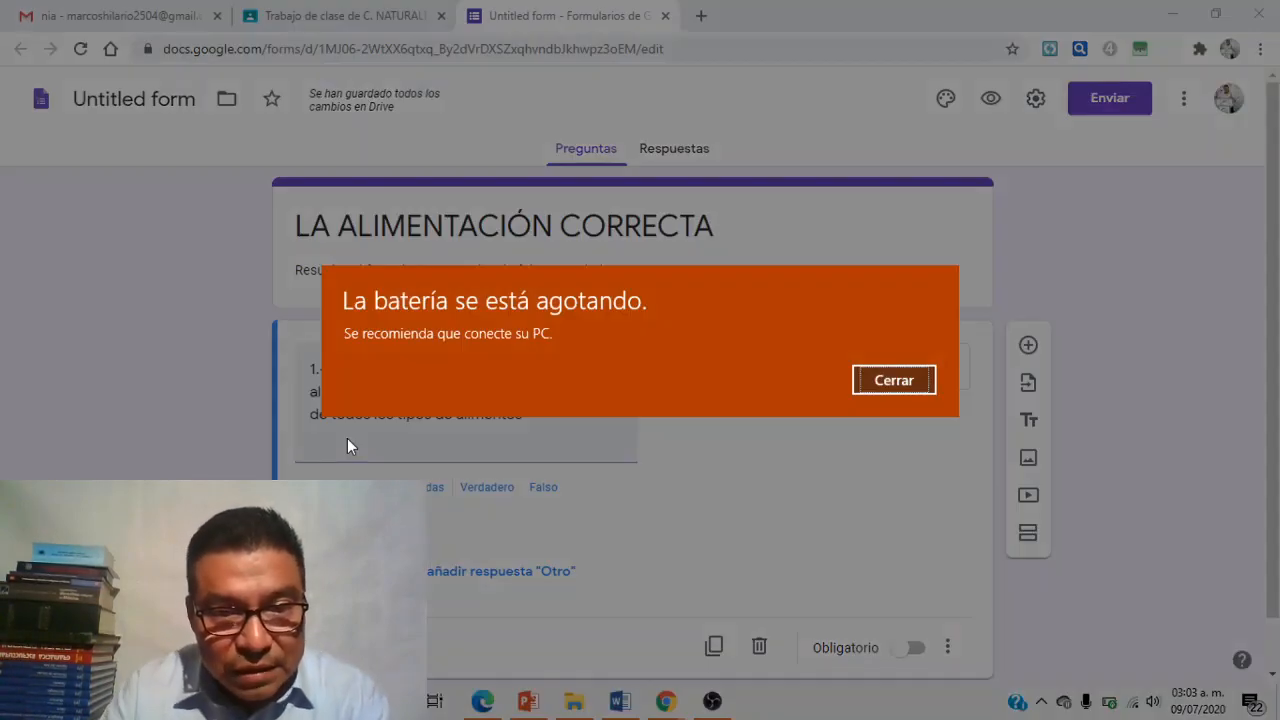
left_click(878, 384)
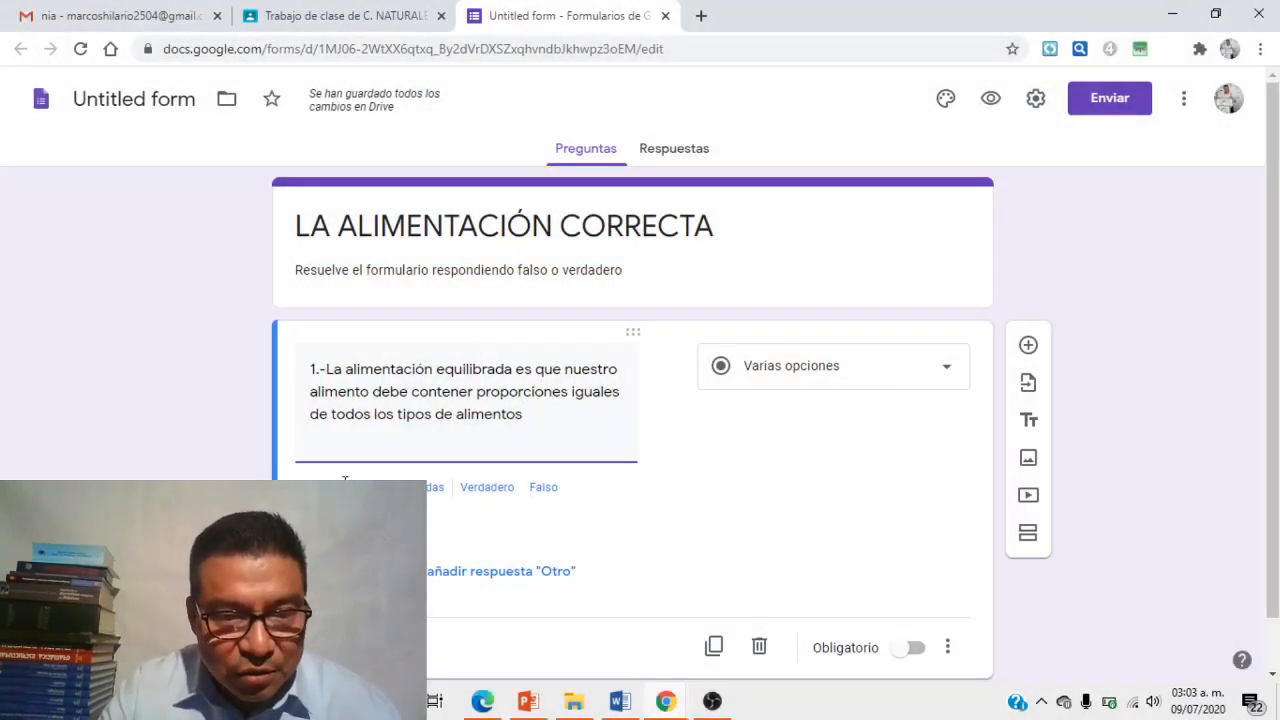
left_click(360, 527)
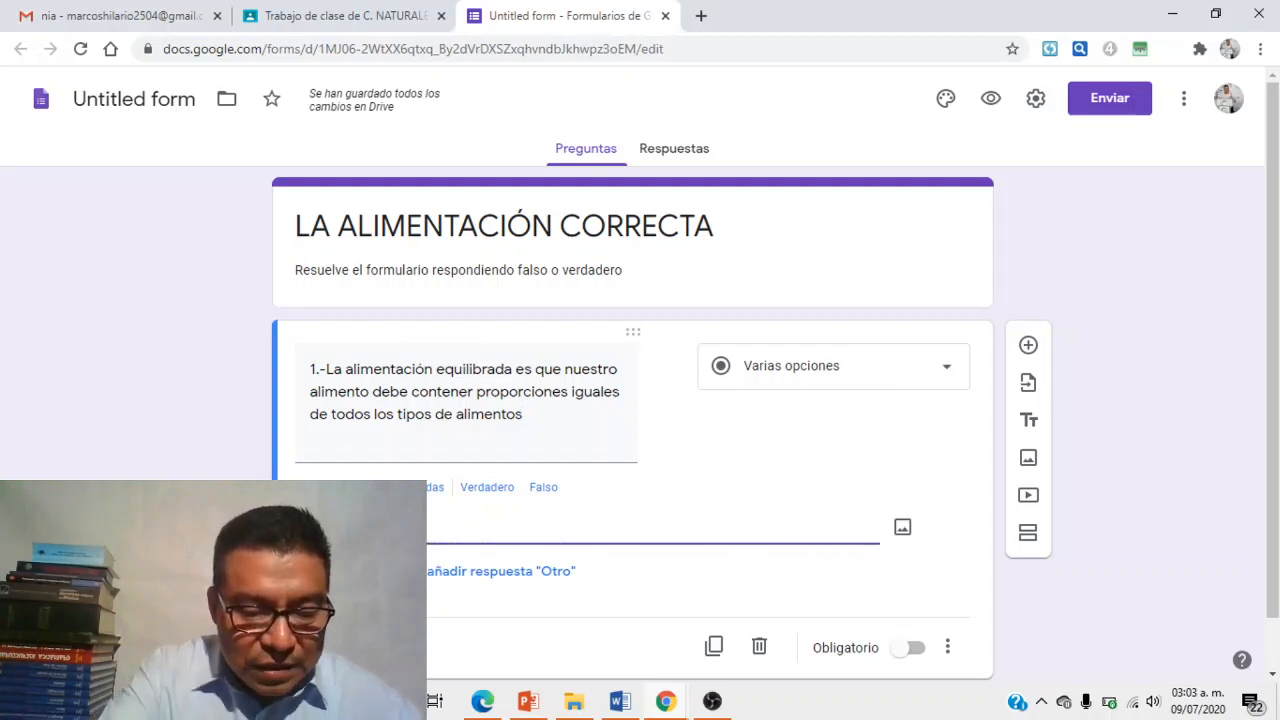
type("Falso")
key("Return")
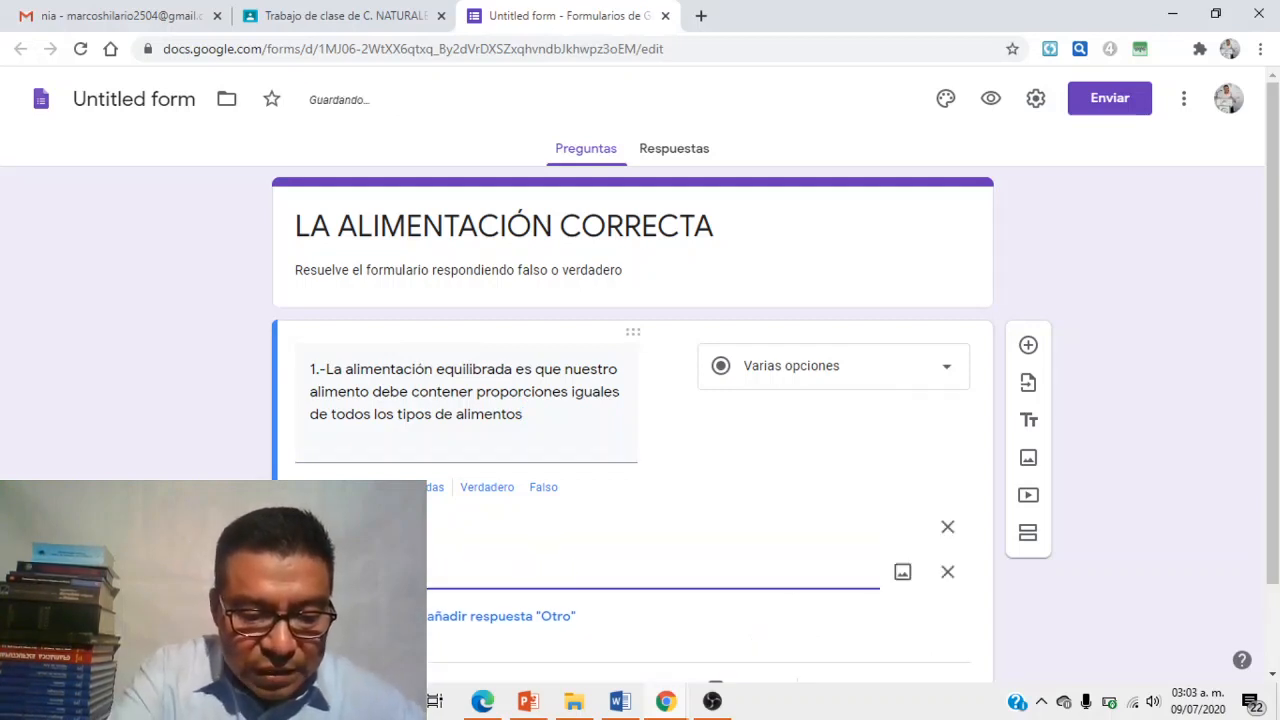
type("Verdadero")
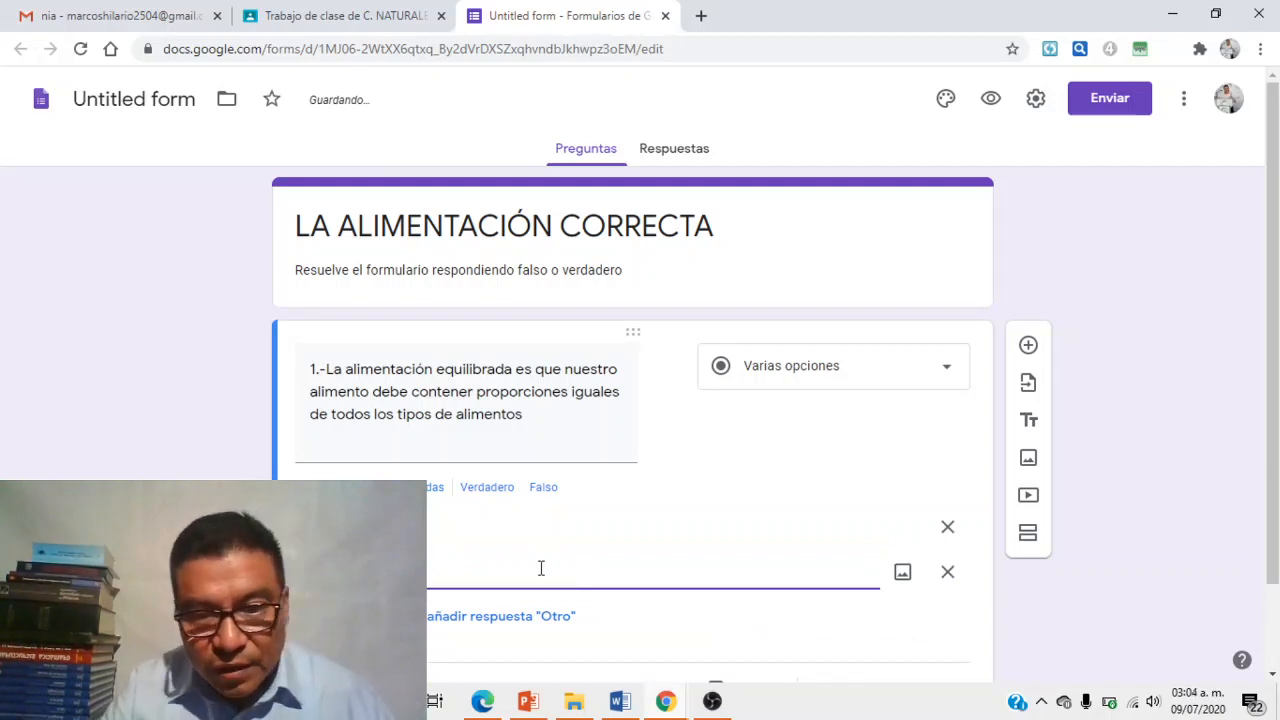
left_click(1028, 345)
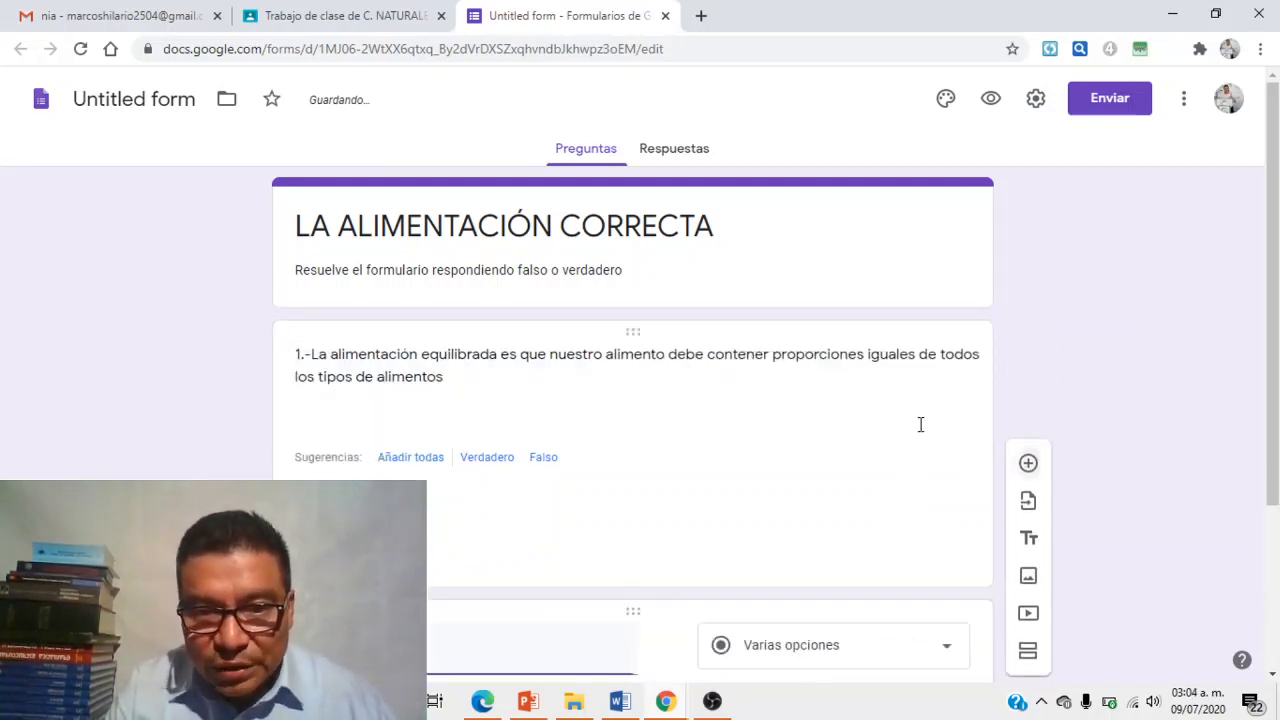
left_click(626, 703)
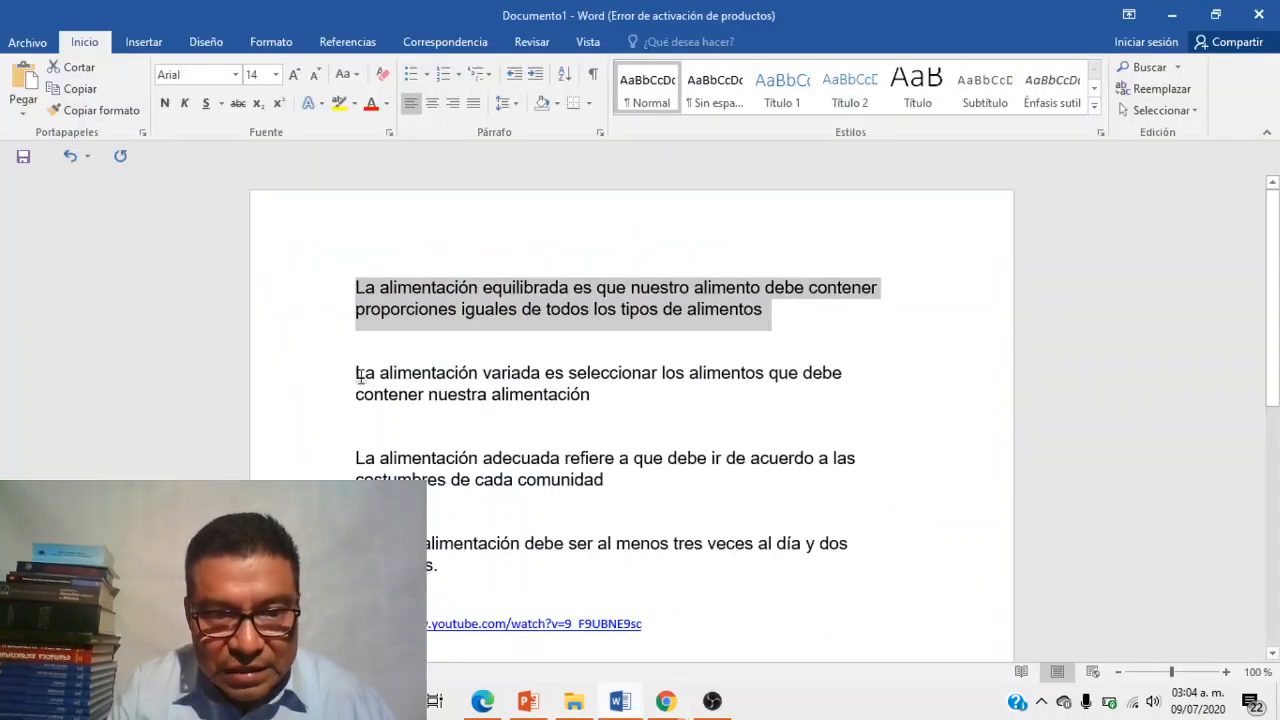
- Copy the second statement about varied eating from Word and return to the form
left_click_drag(357, 377, 594, 418)
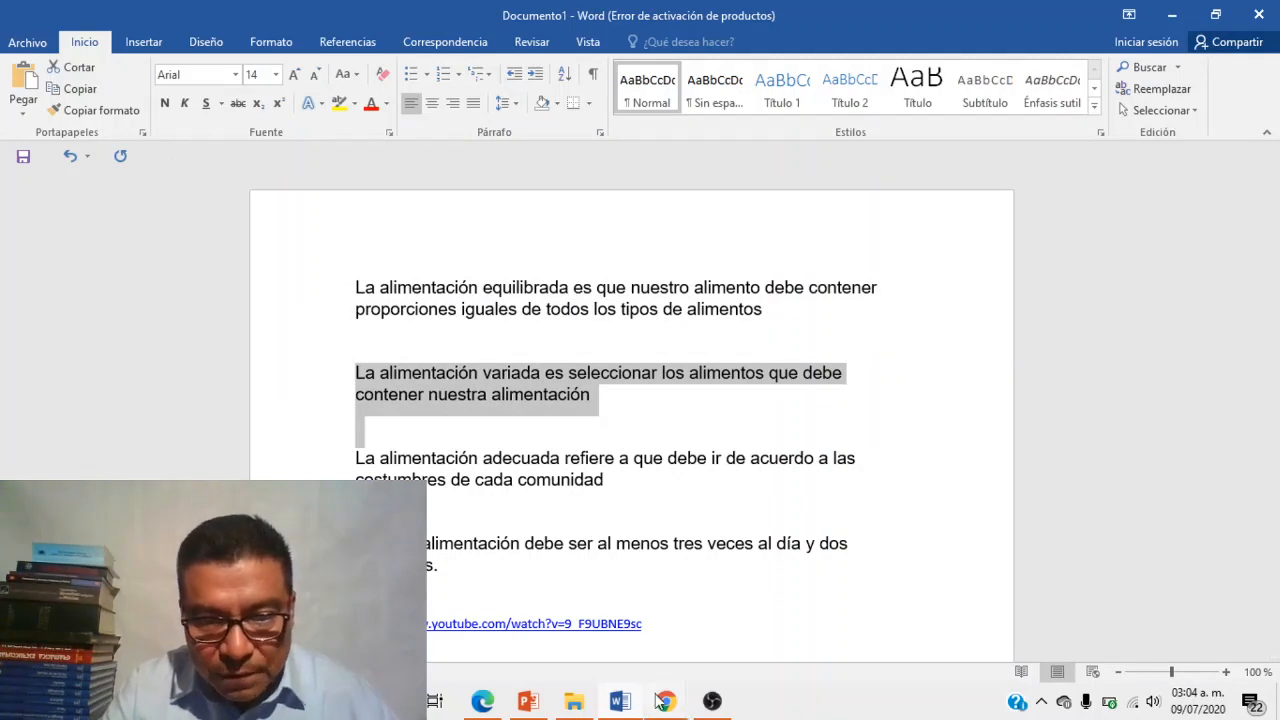
mouse_move(660, 700)
left_click(543, 603)
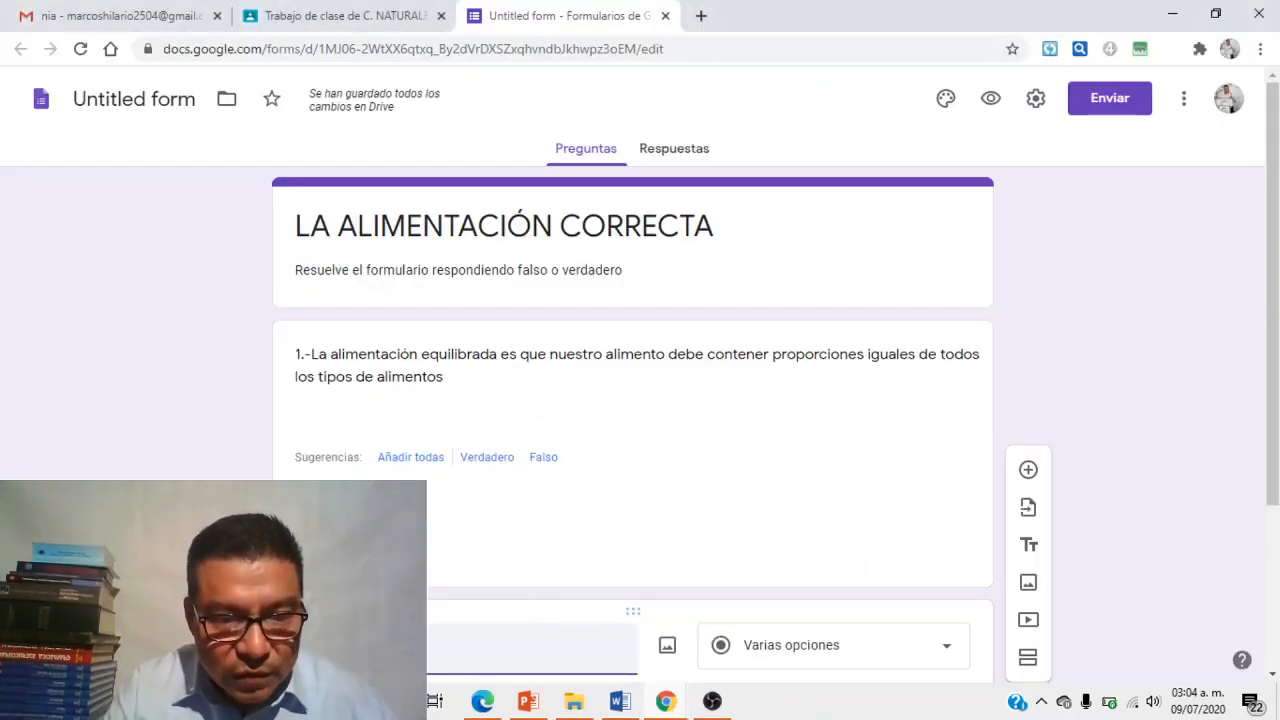
- Make question 2 the varied-eating statement with option 'falso' plus a second option, then view Respuestas
key("ctrl+v")
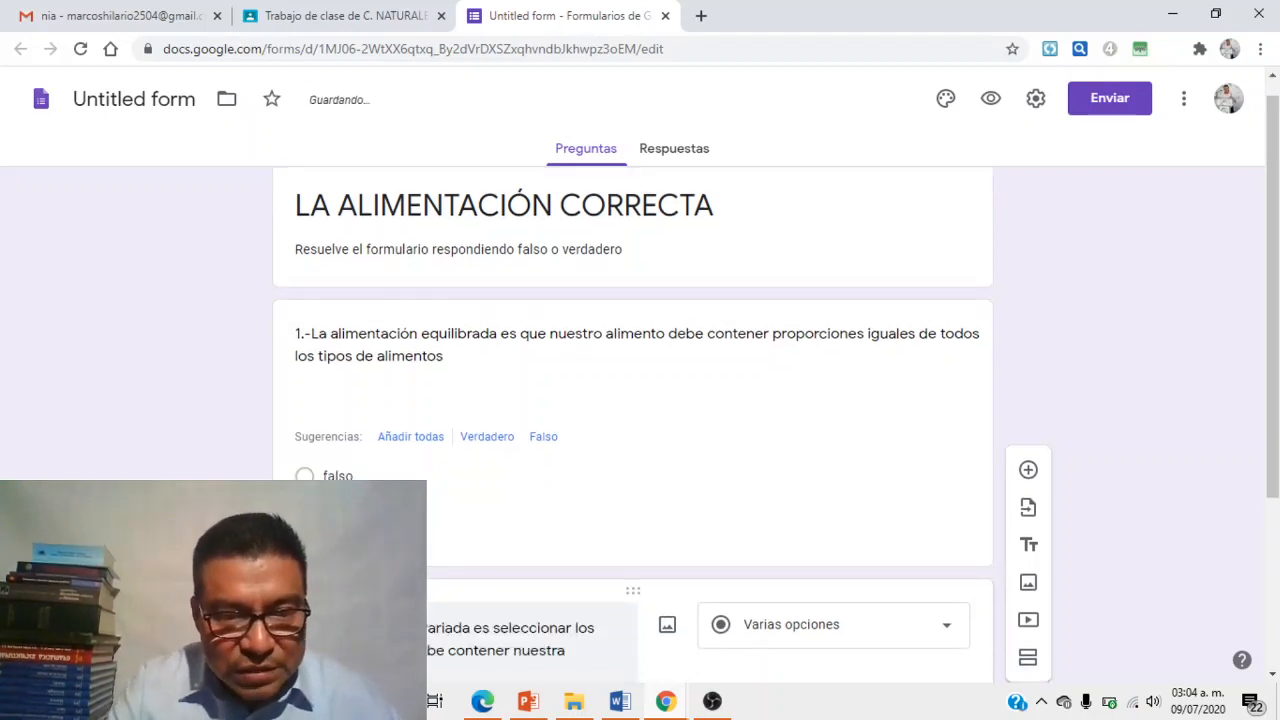
left_click_drag(1273, 332, 1273, 456)
left_click(352, 535)
type("falso")
left_click(352, 601)
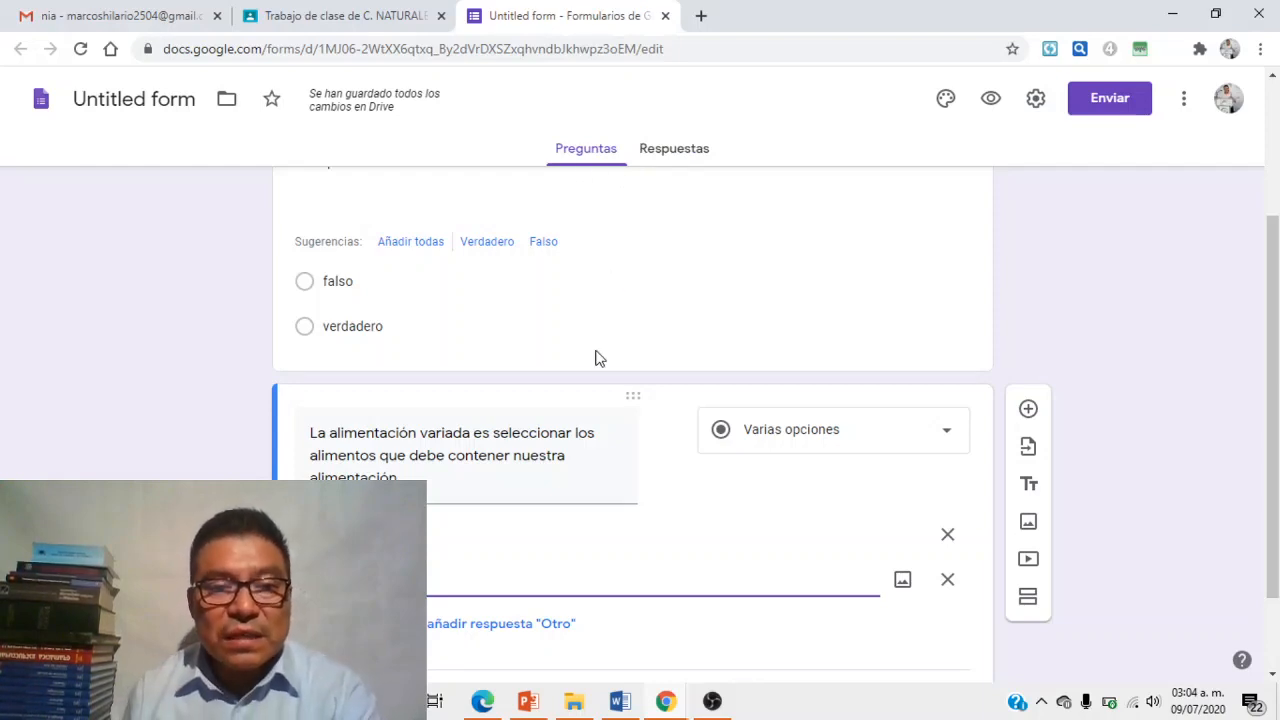
left_click(666, 160)
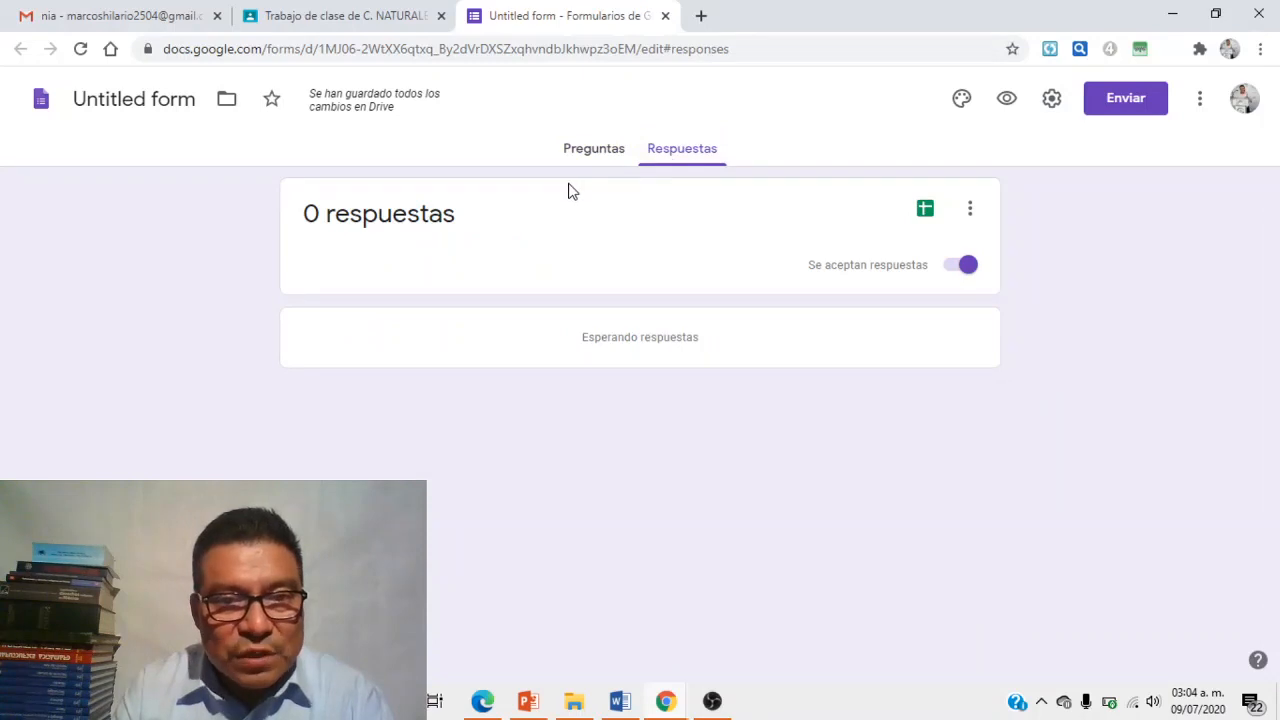
- Go back to the quiz's Preguntas view, then return to the C. NATURALES Tarea draft in Classroom
left_click(590, 156)
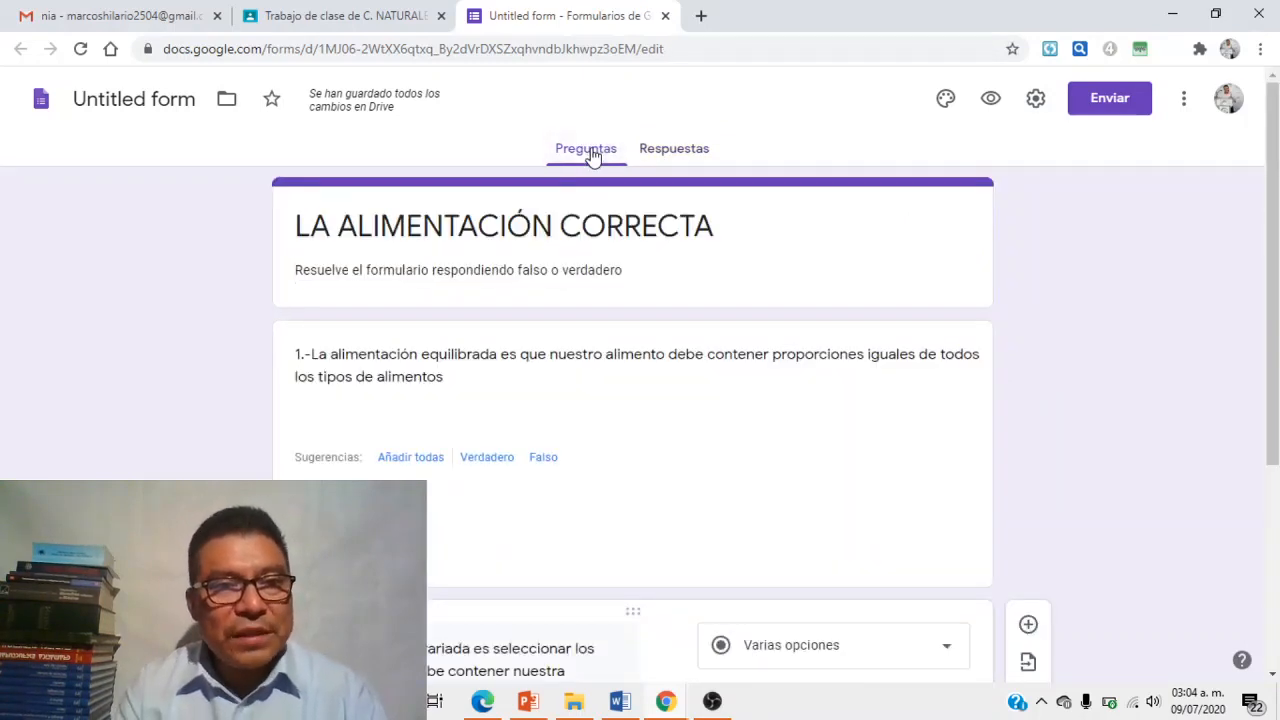
left_click(397, 17)
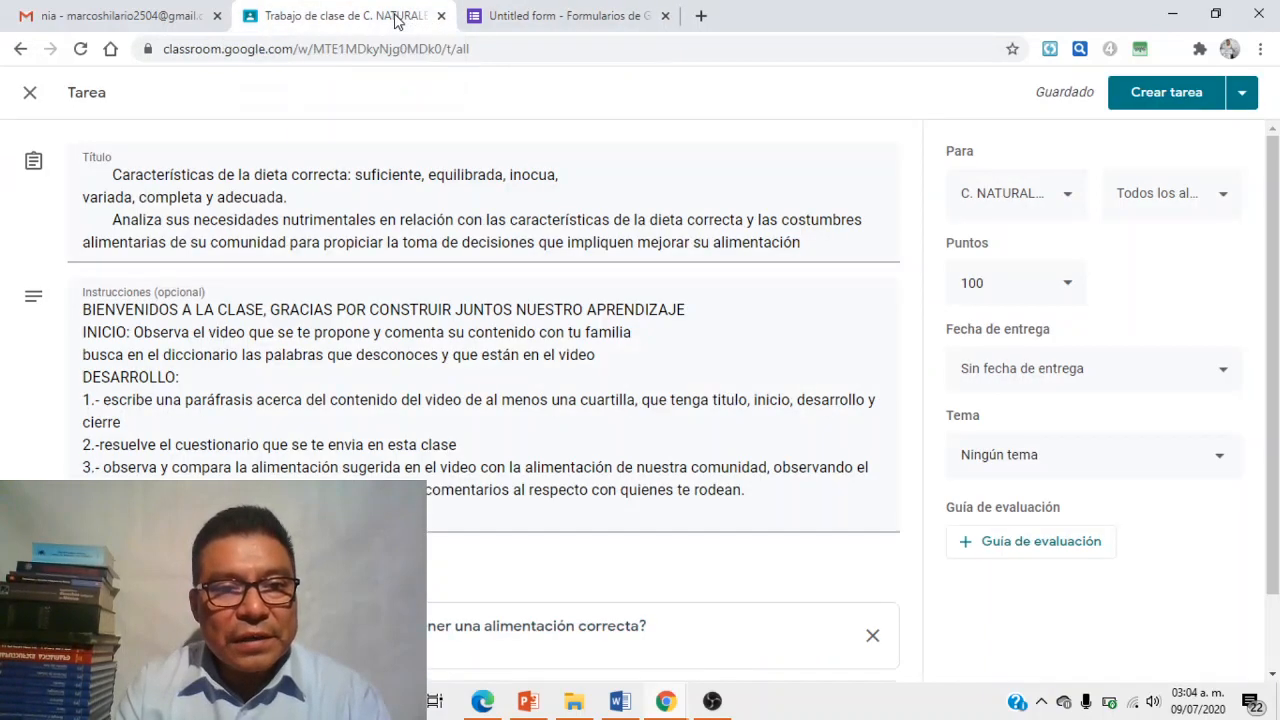